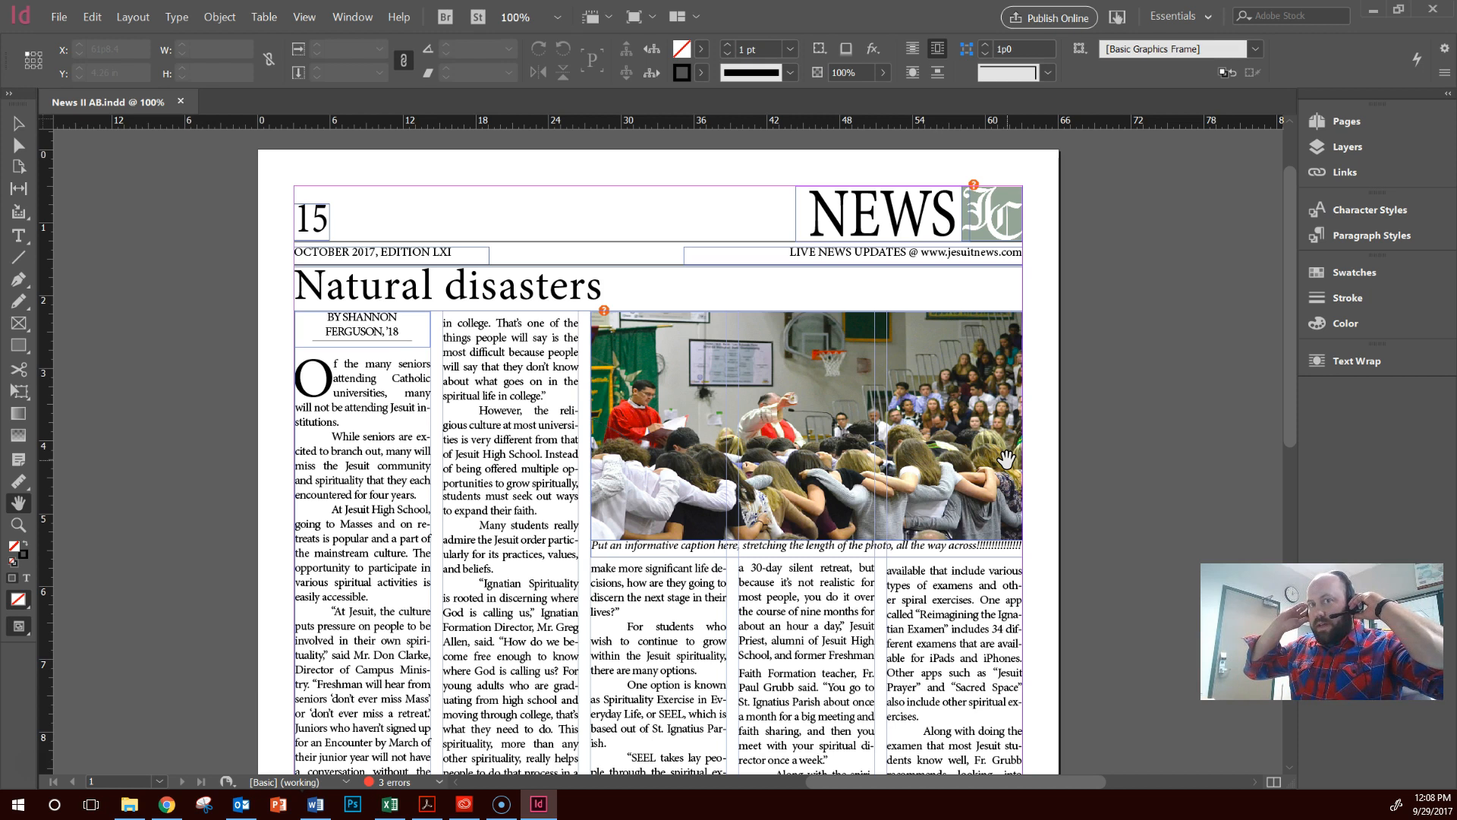
left_click(994, 437)
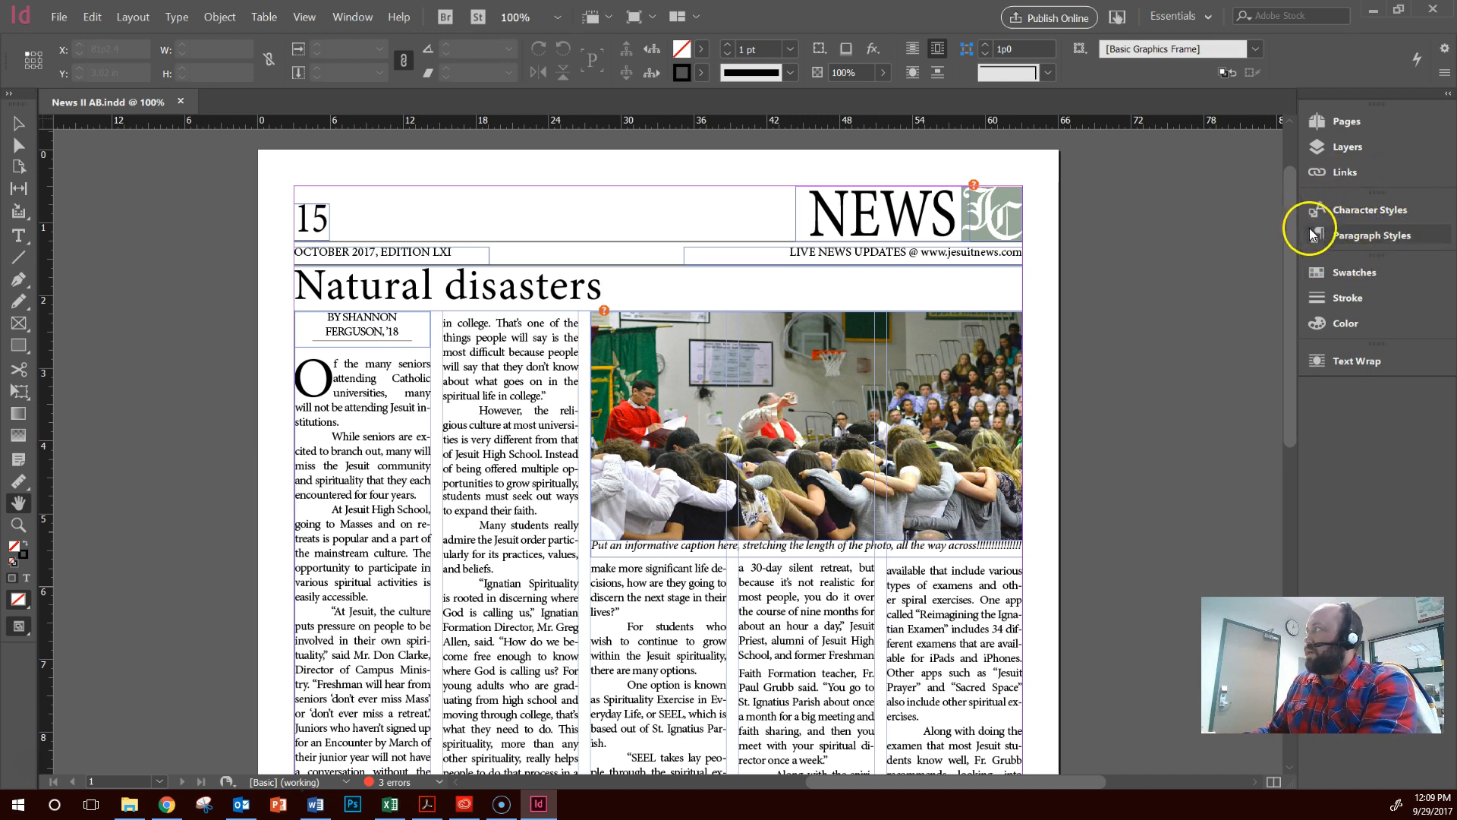
left_click(1382, 217)
left_click(1380, 233)
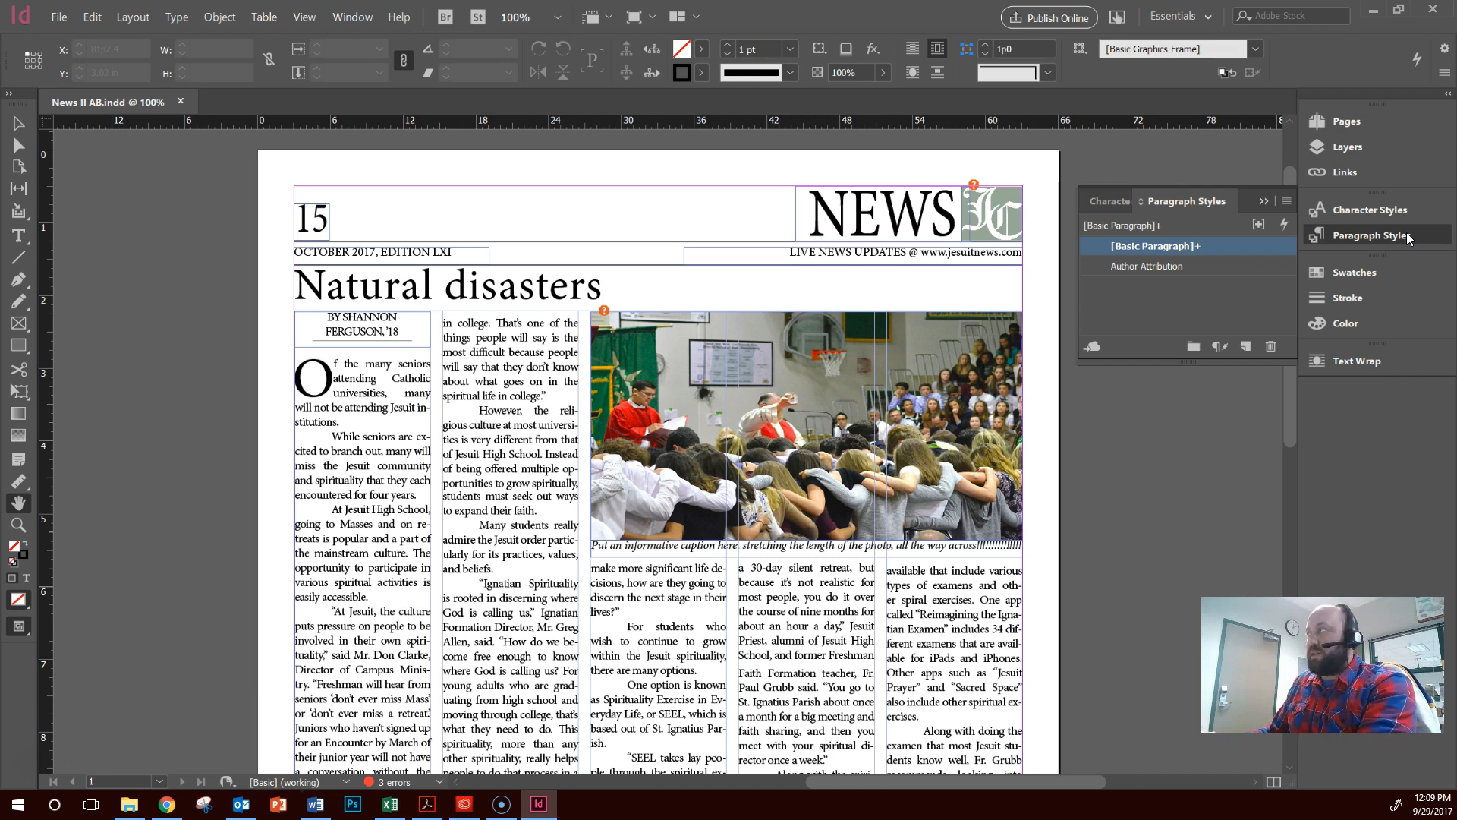
left_click(1264, 202)
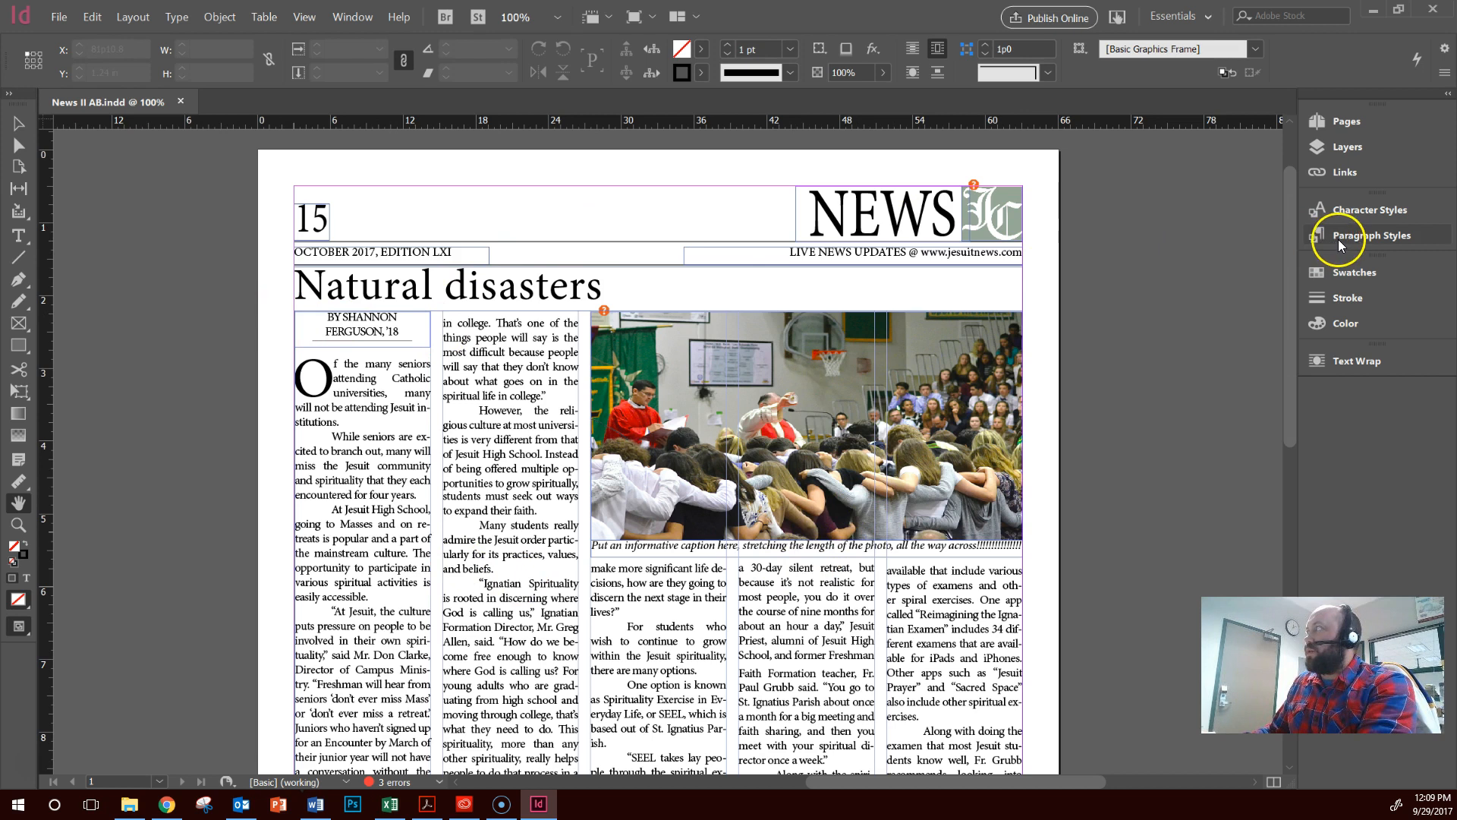
Display the Paragraph Styles panel
left_click(346, 16)
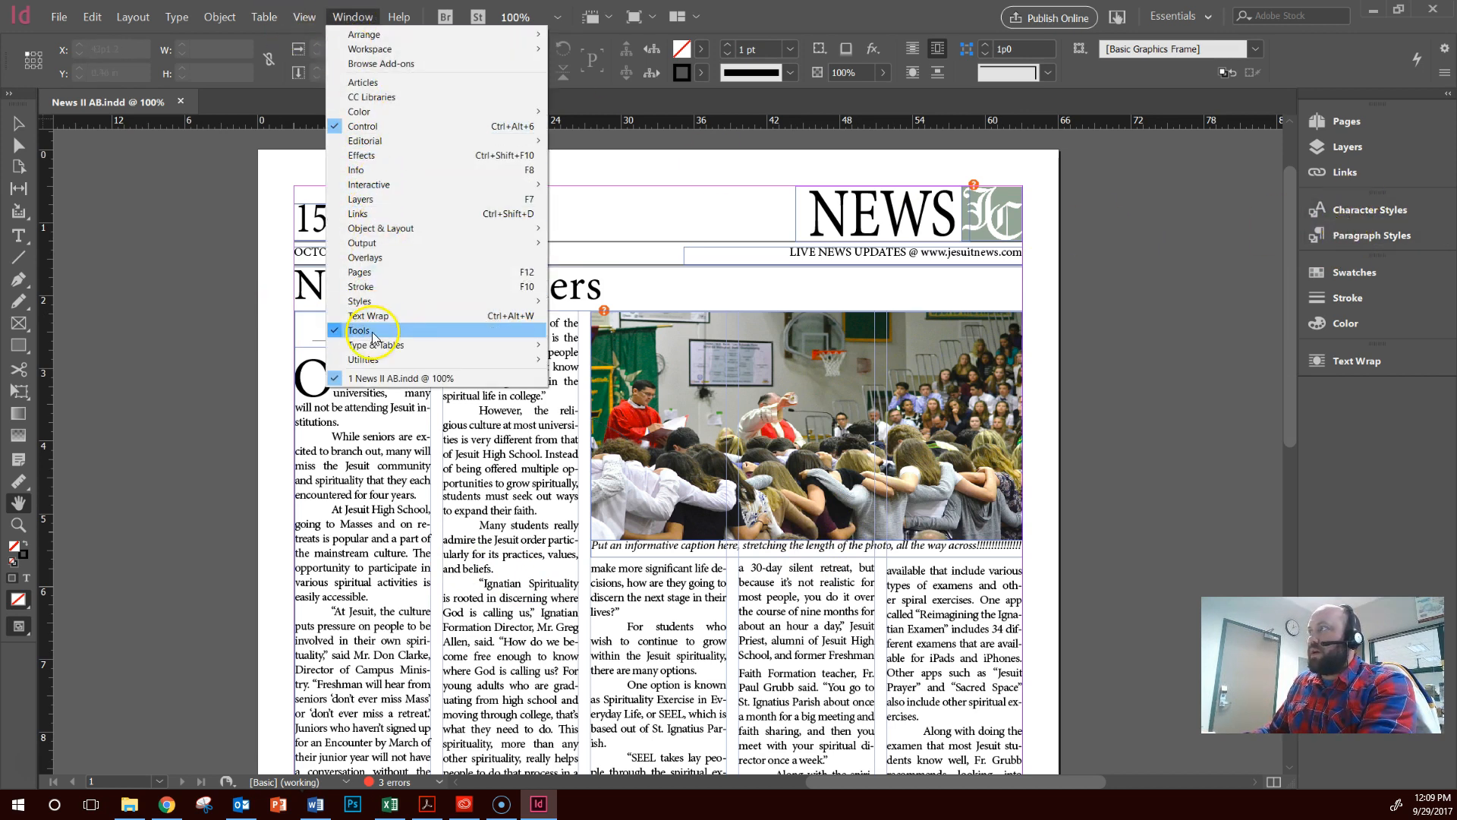
mouse_move(368, 301)
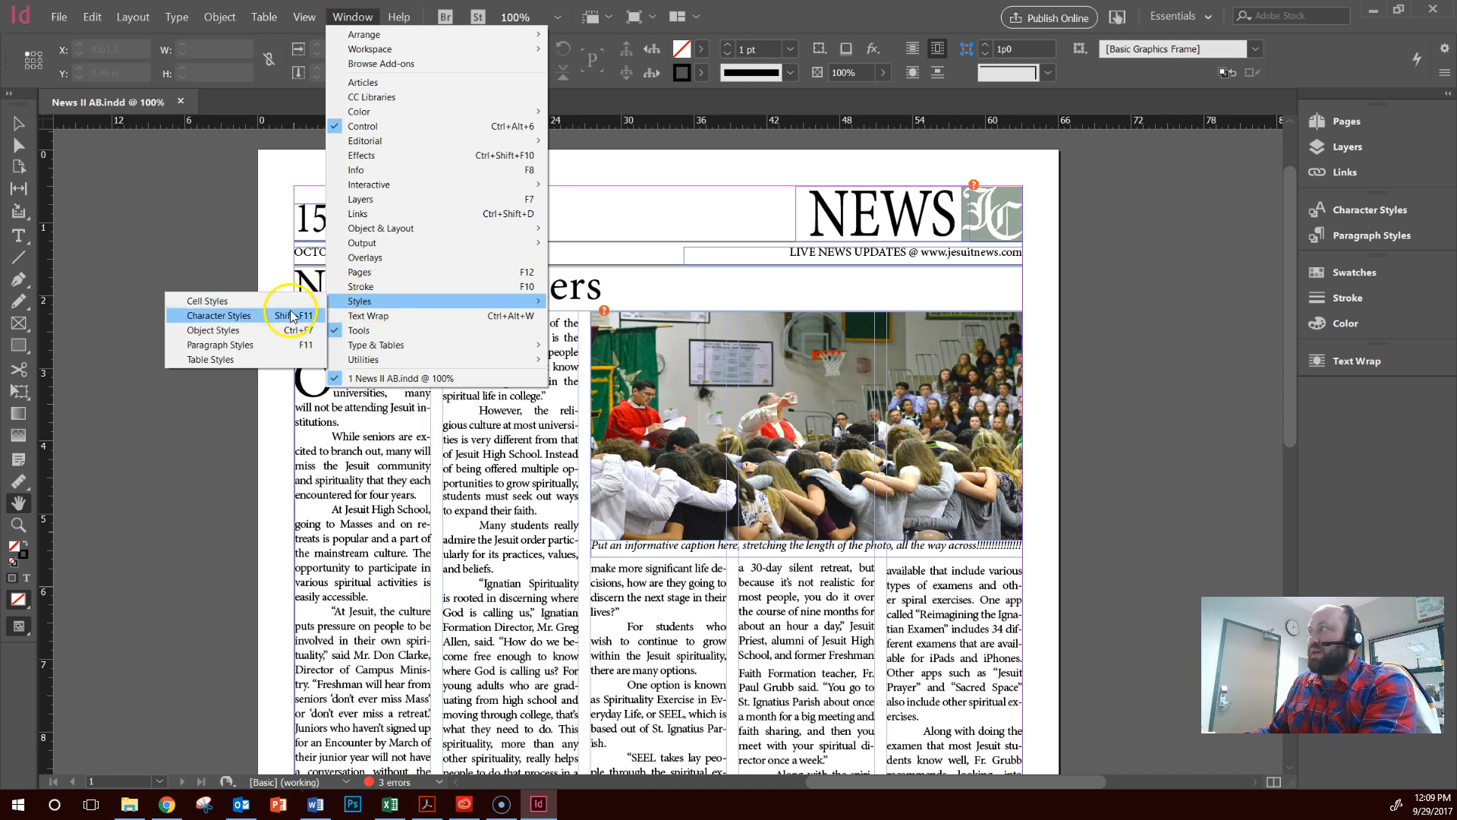
left_click(245, 344)
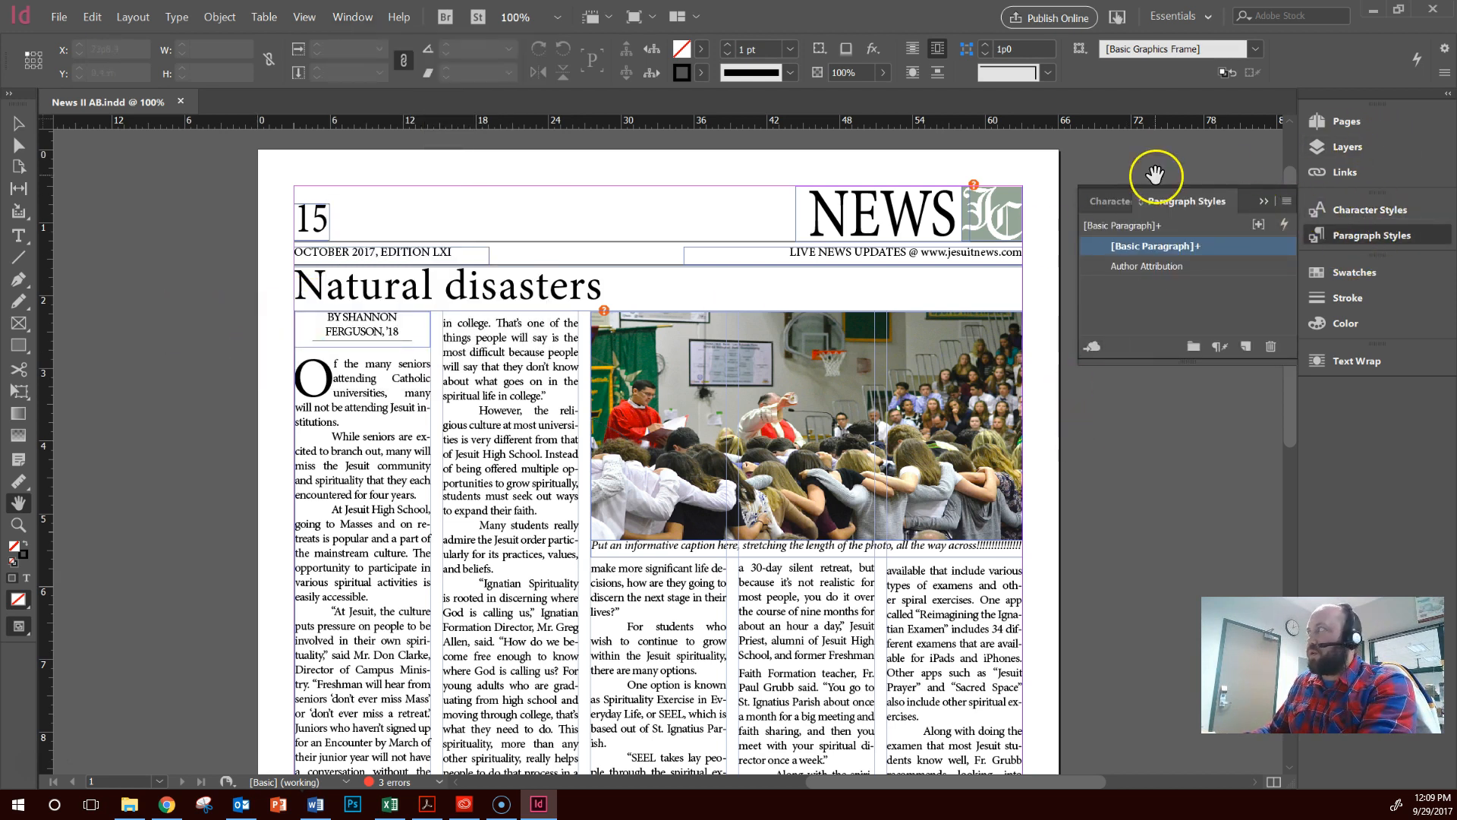
Rearrange the docked panels so Paragraph Styles is grouped with Text Wrap and Character Styles sits in its own group beneath them
left_click_drag(1329, 227, 1080, 294)
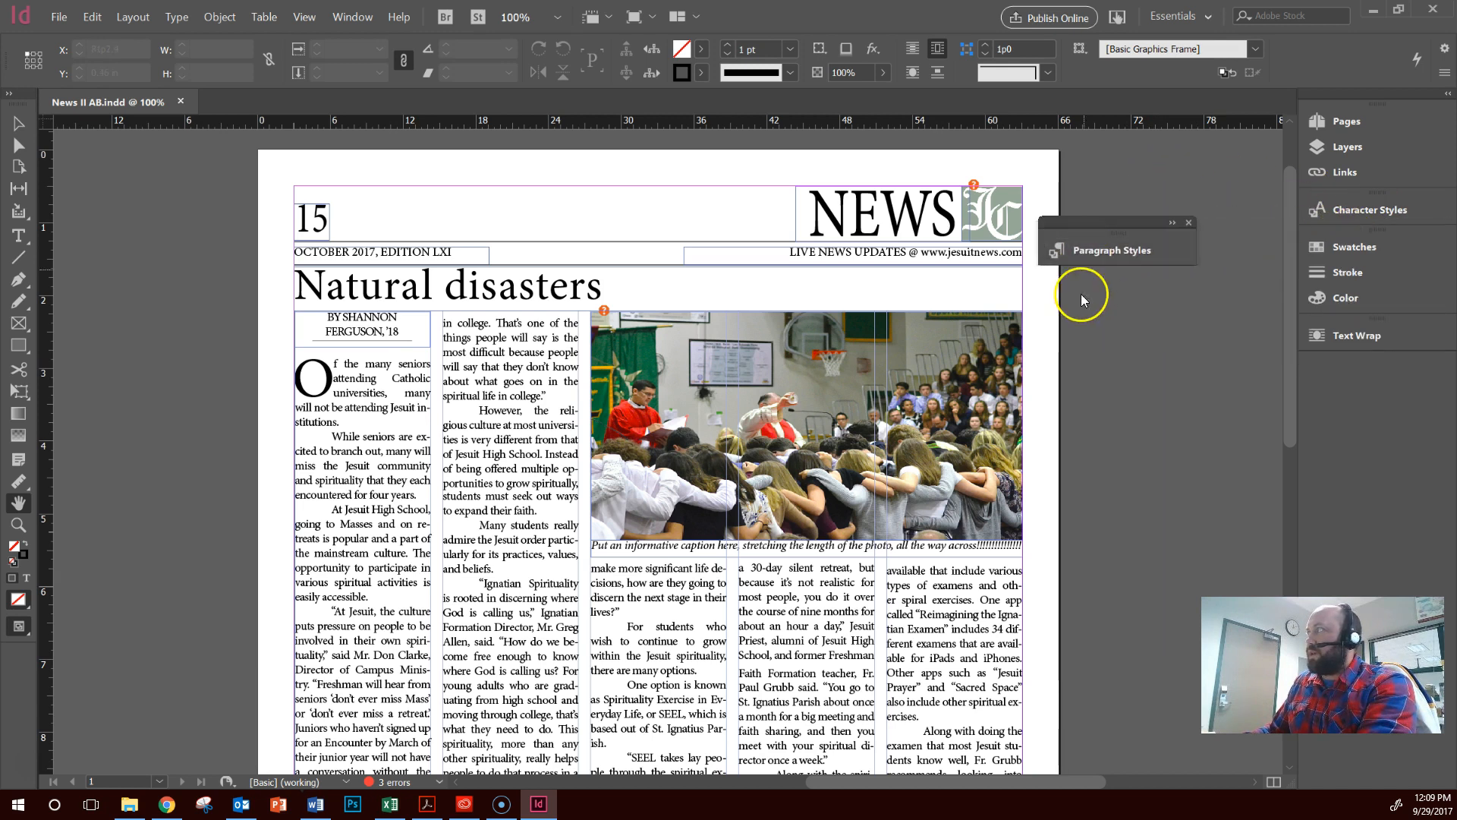
left_click(1169, 224)
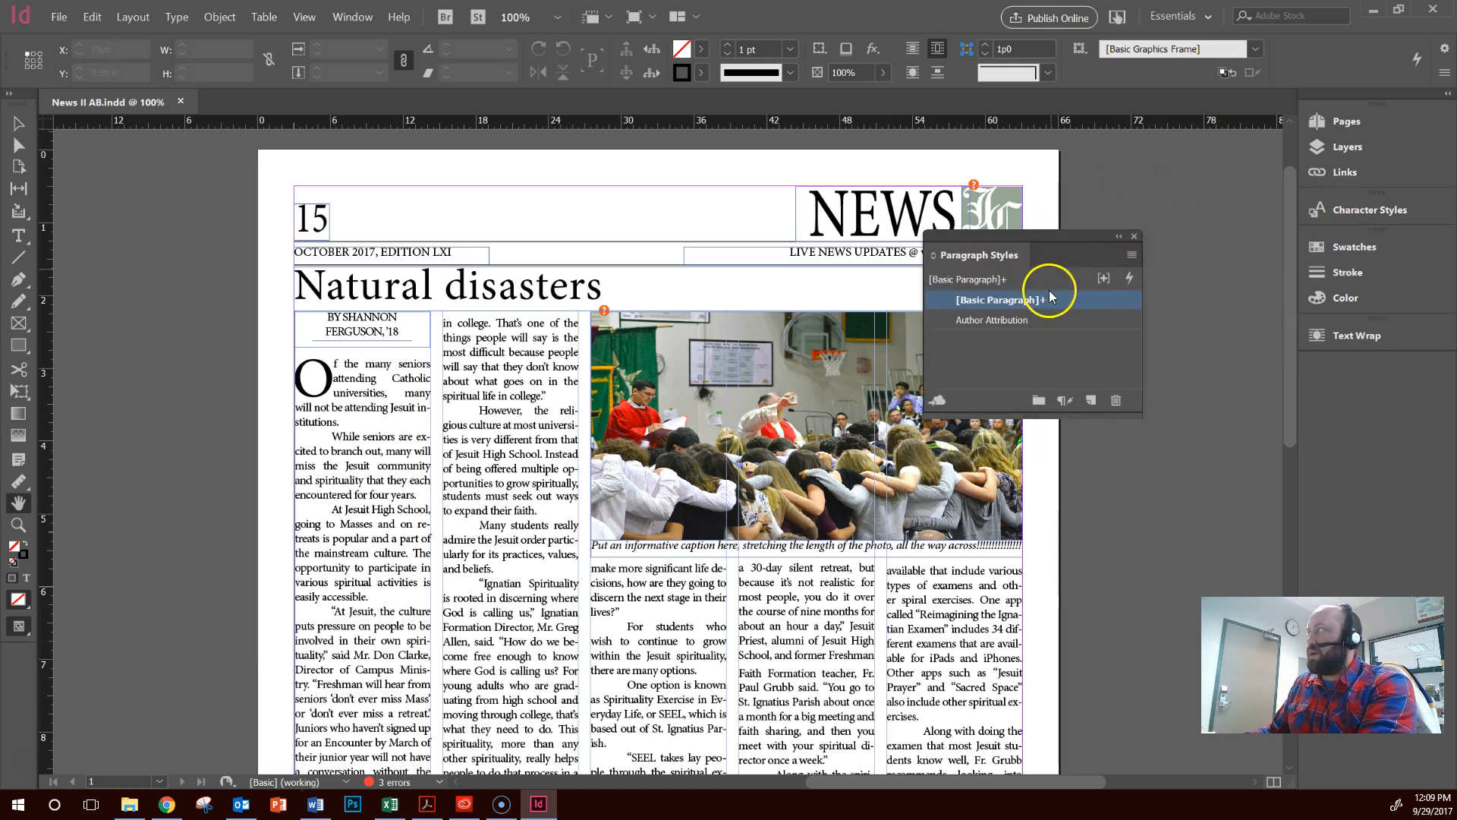
left_click_drag(1028, 235, 1405, 352)
left_click_drag(1399, 204, 1403, 395)
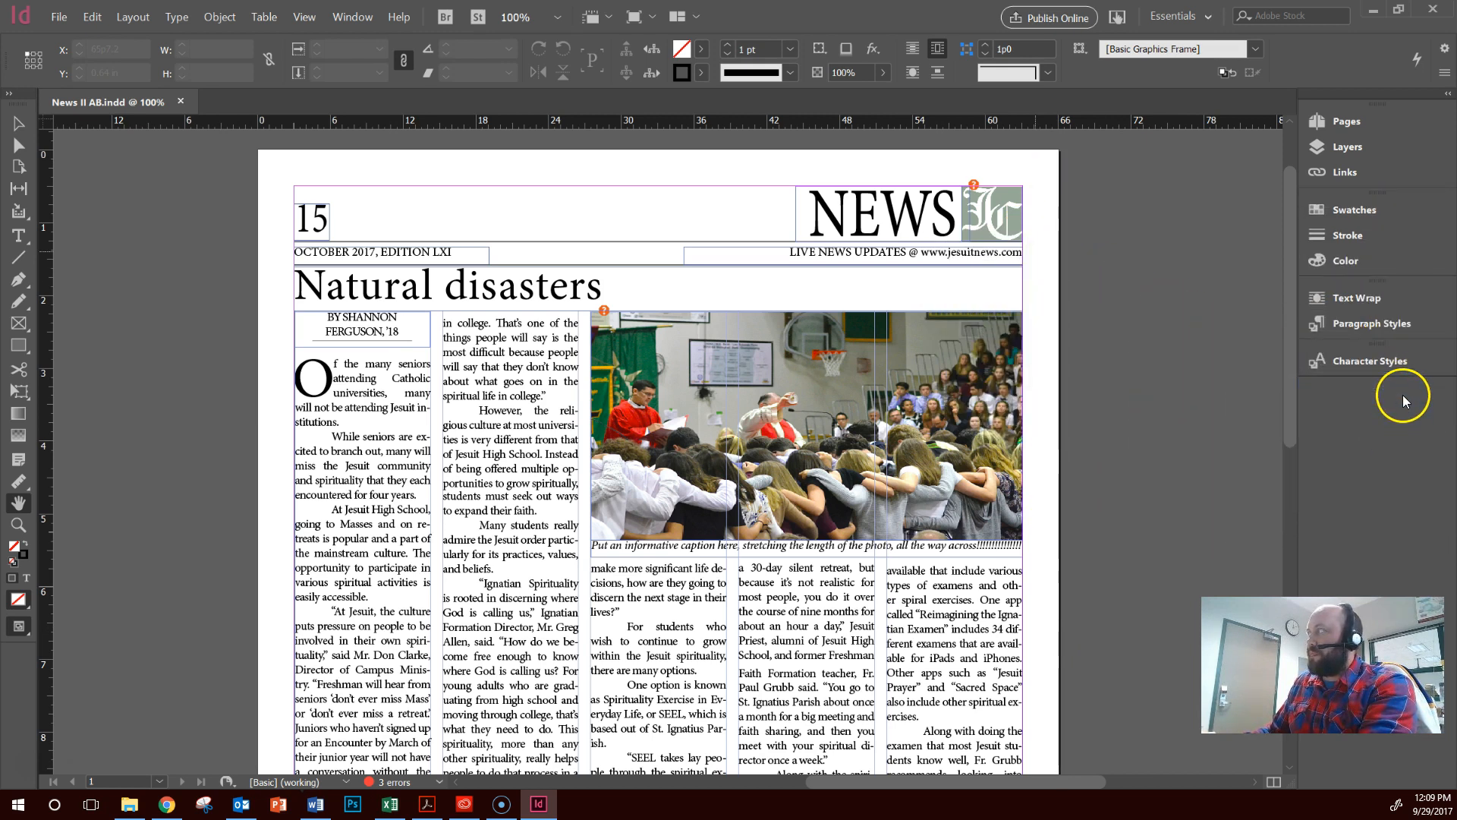
Start loading paragraph styles and browse the crusader drive to the Page Templates and Graphics folder inside 2017-2018 Jesuit Chronicle
left_click(1380, 320)
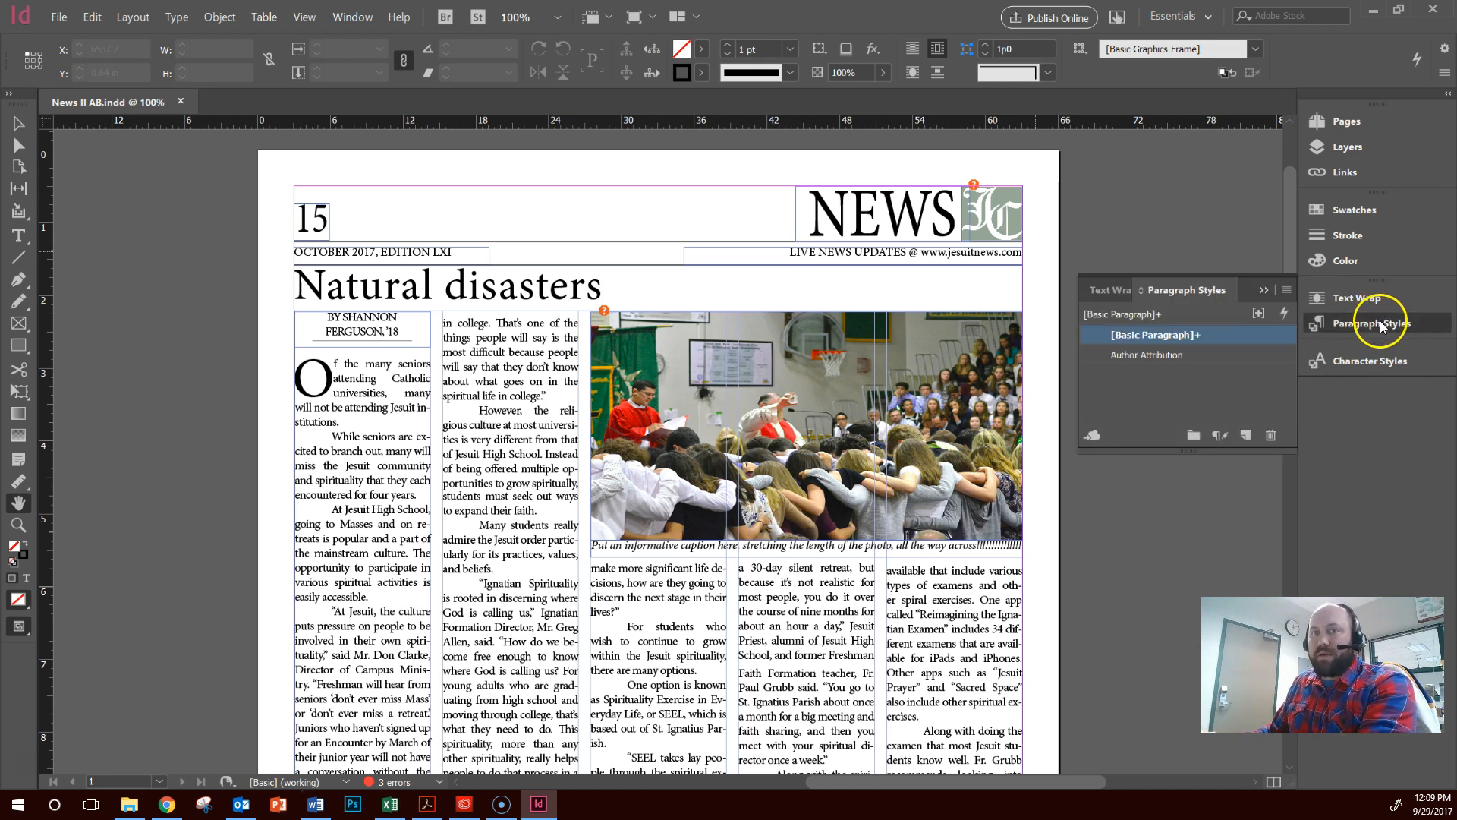
left_click(1286, 291)
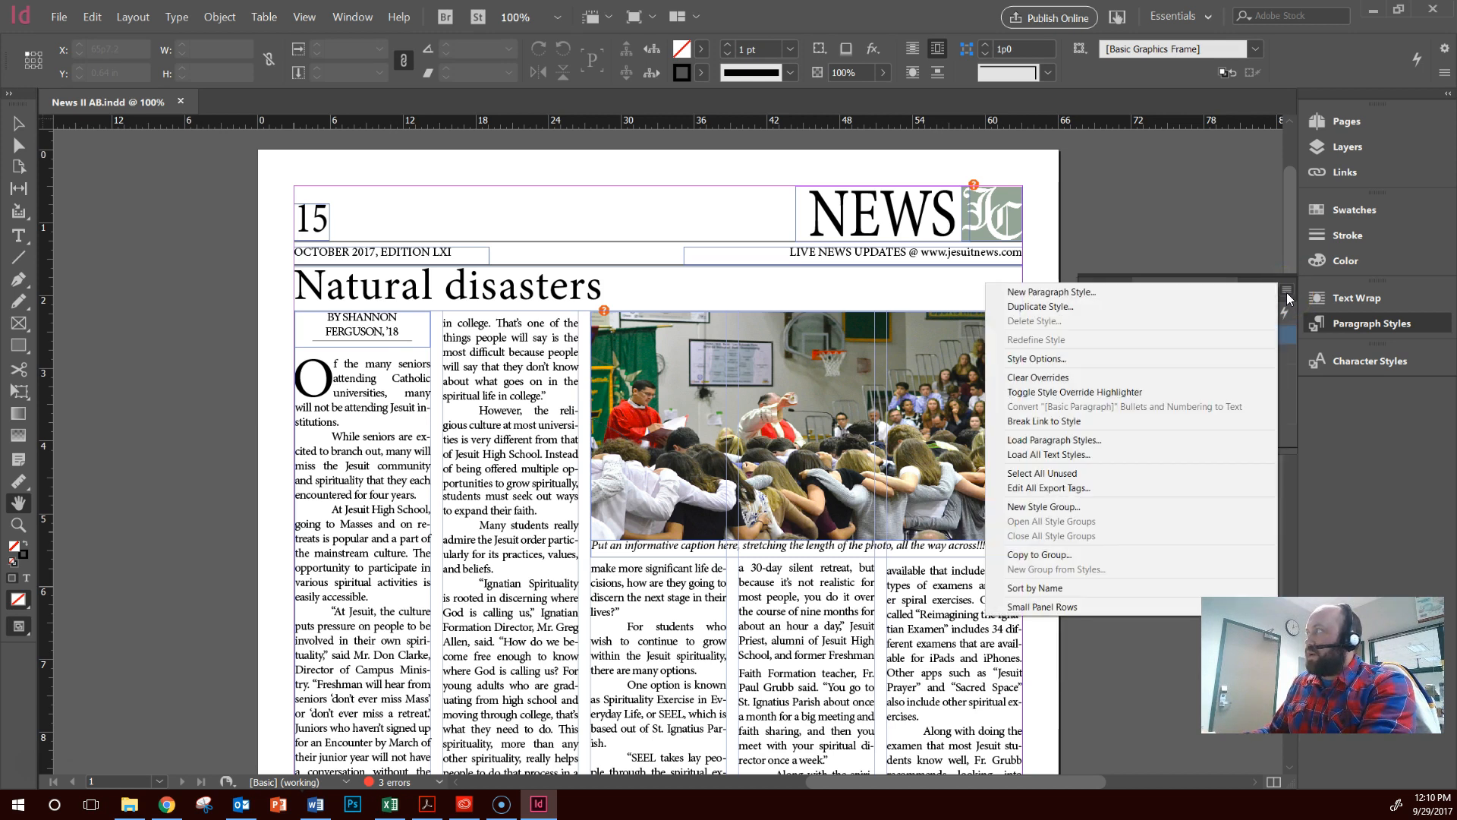
left_click(1190, 440)
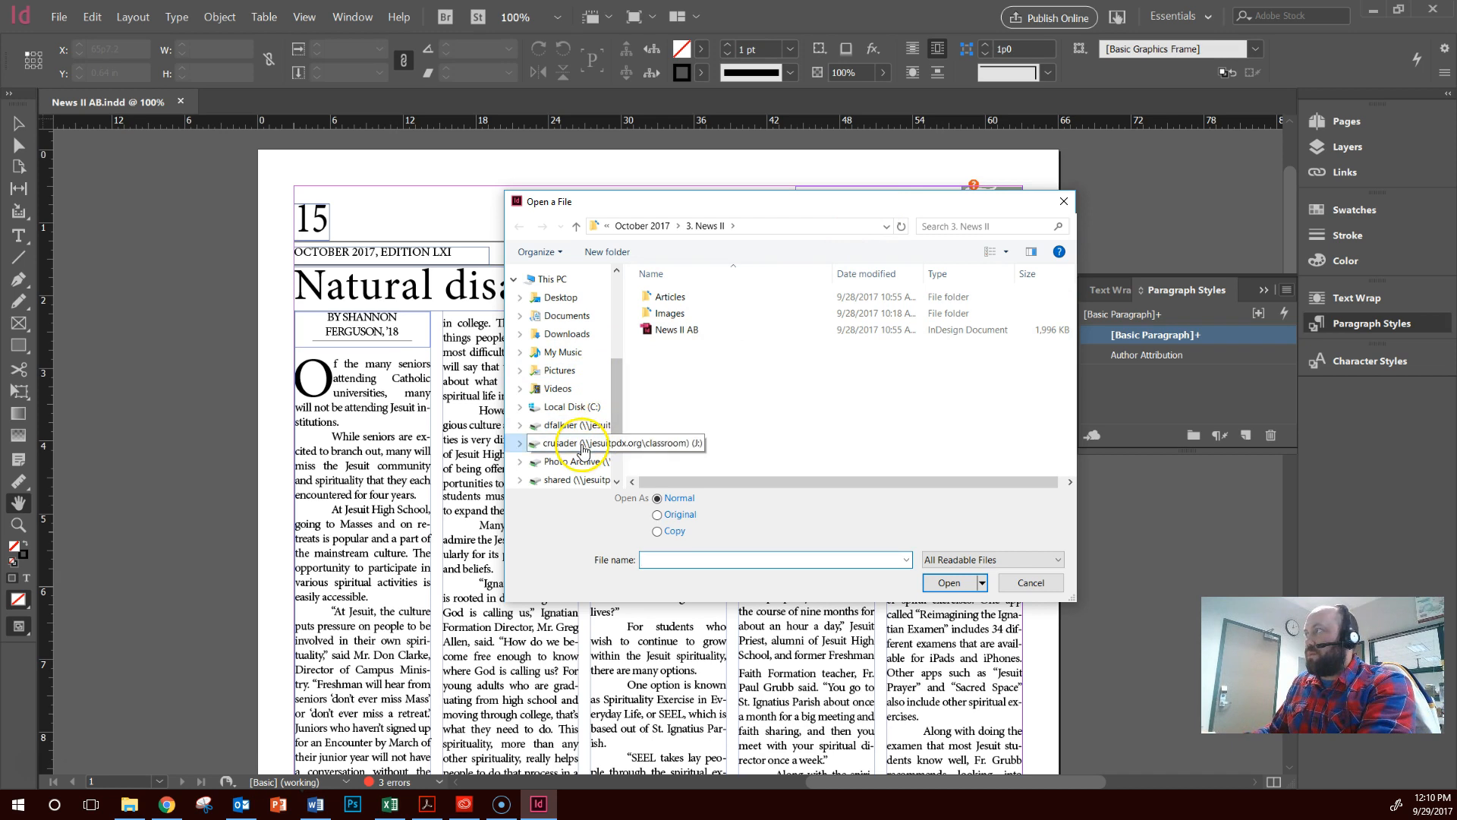
left_click(583, 447)
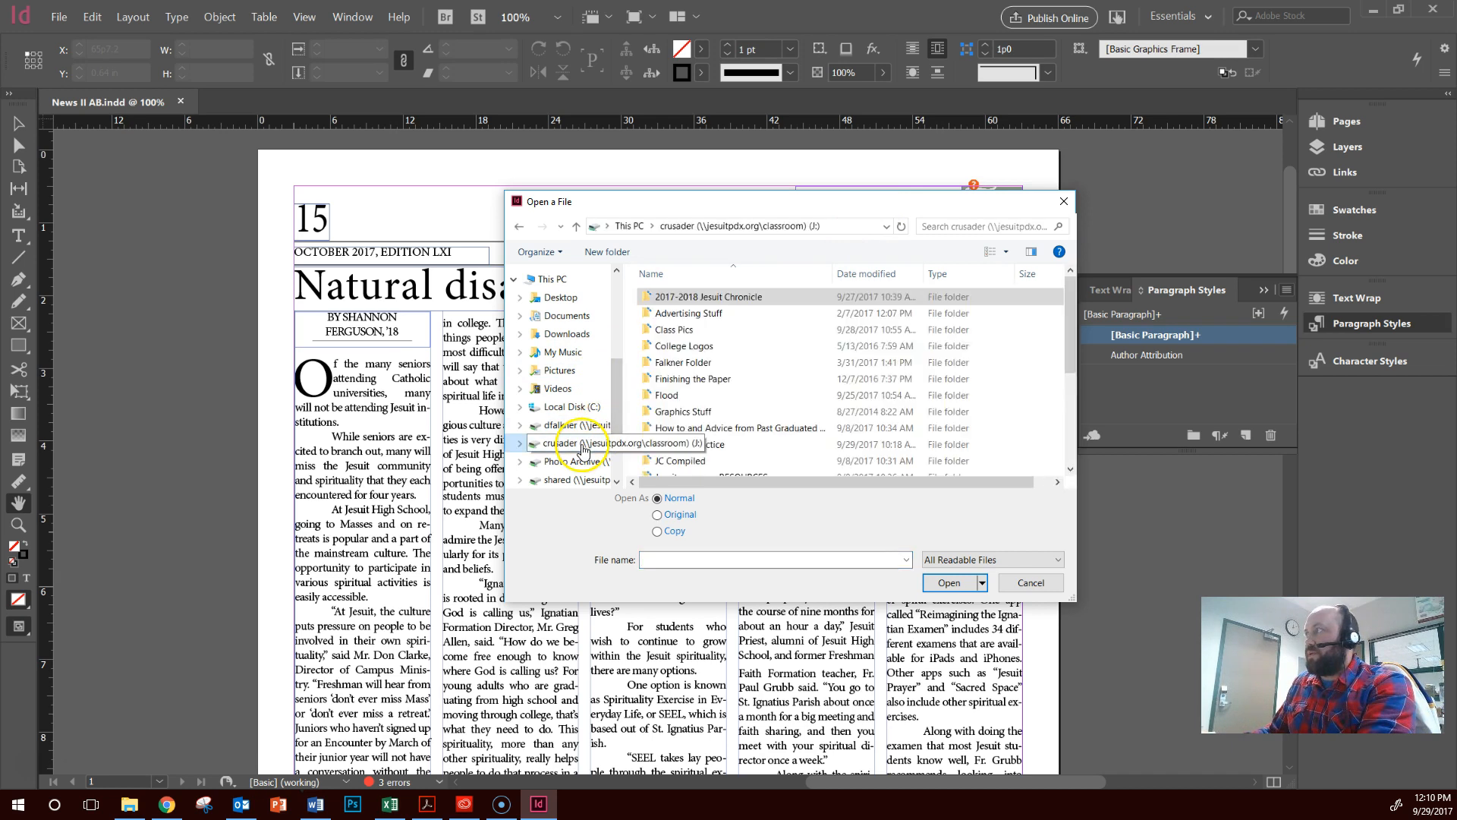
double_click(757, 298)
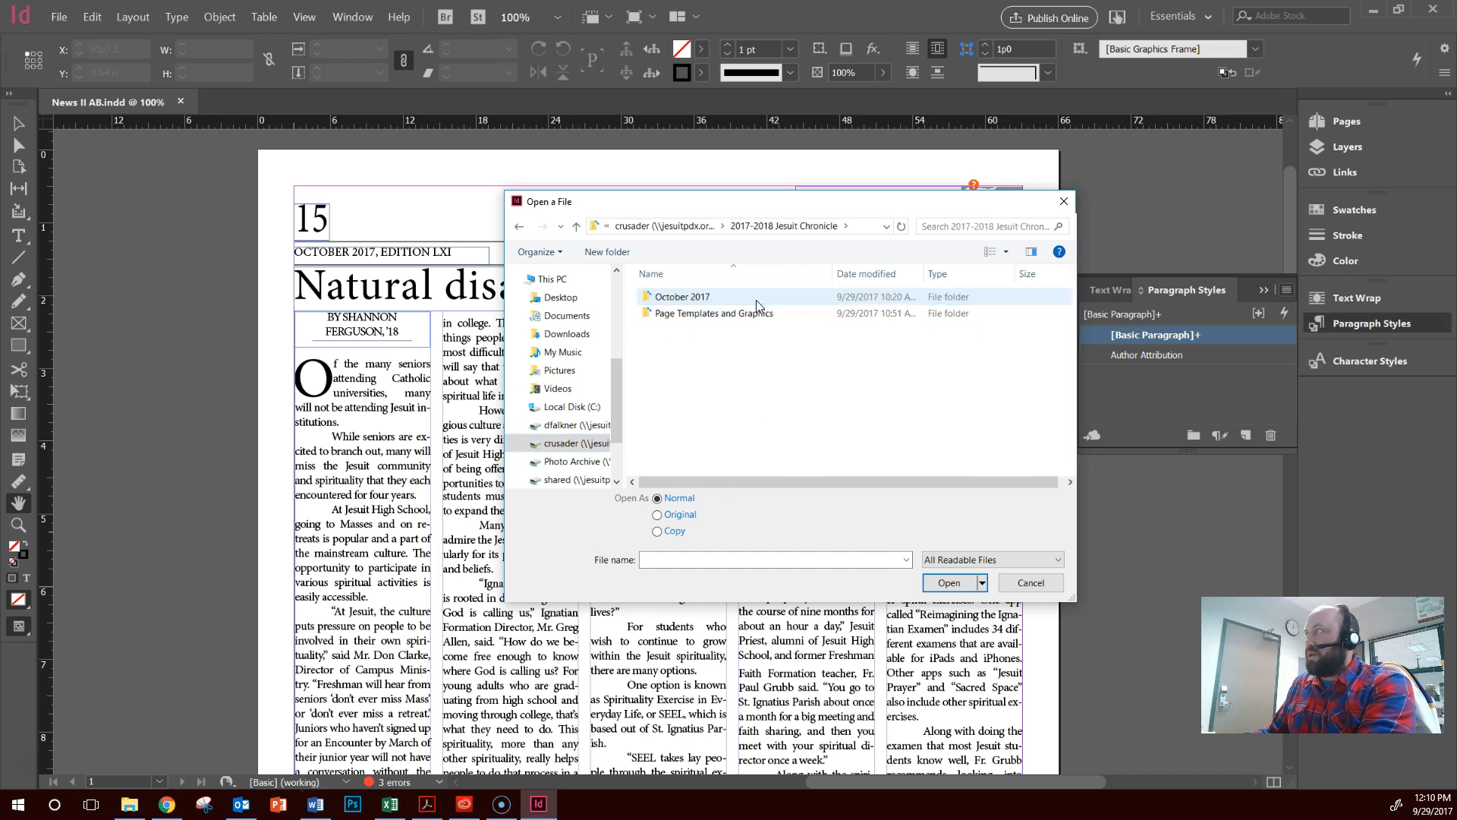
left_click(756, 317)
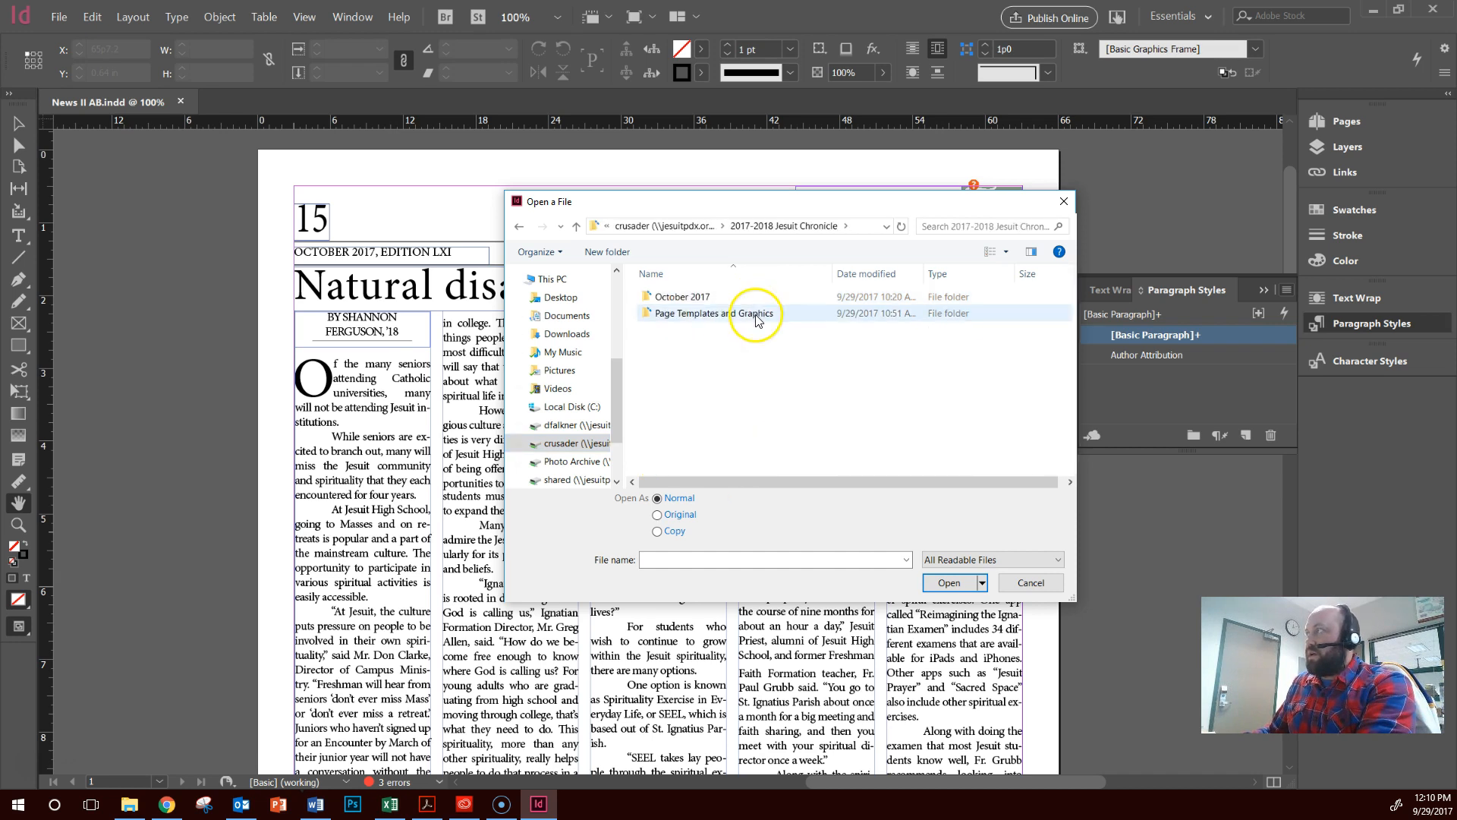
double_click(718, 314)
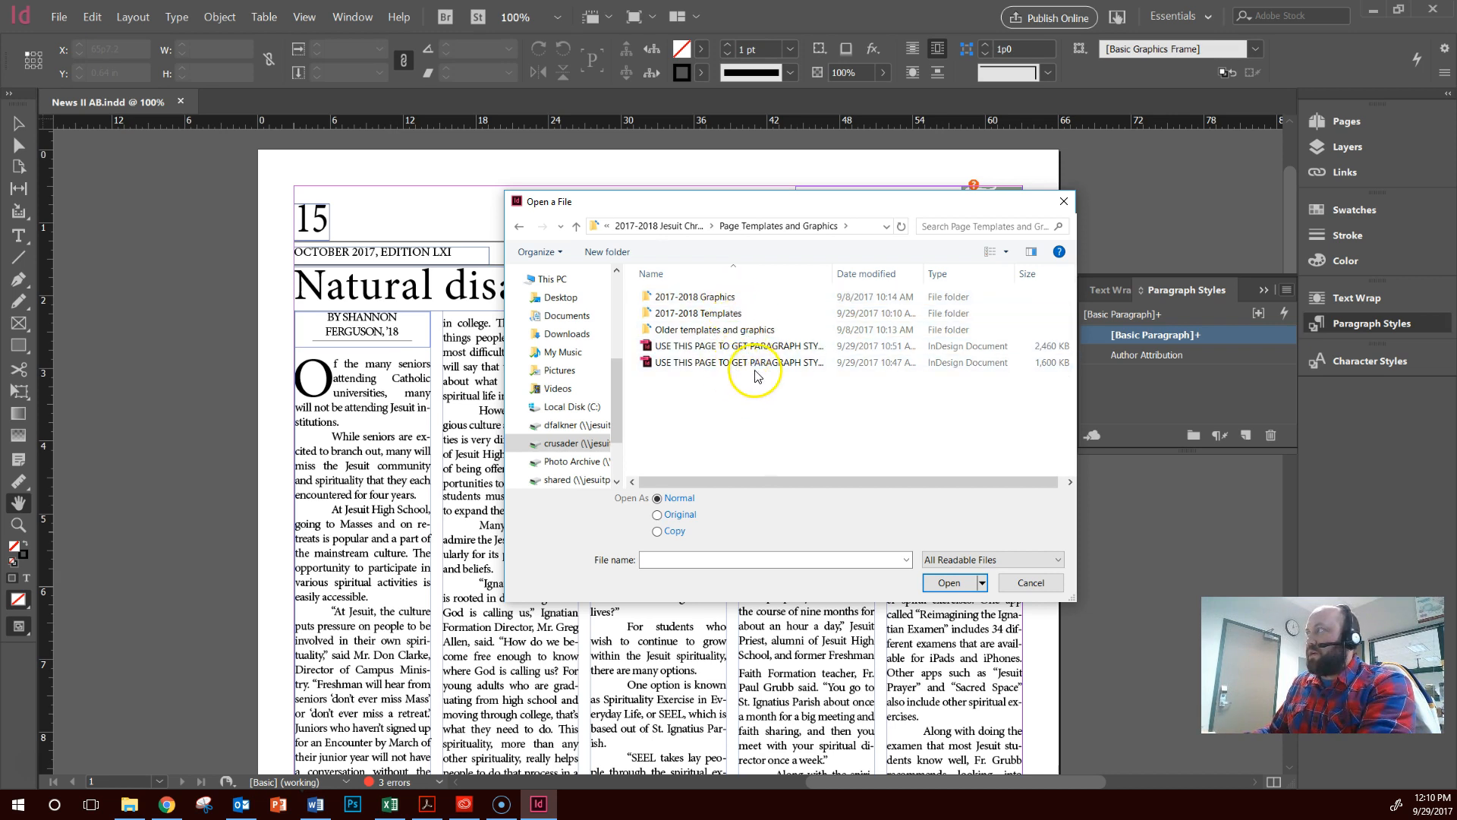
Widen the file name column and open "USE THIS PAGE TO GET PARAGRAPH STYLES FOR INSIDE PAGES" as the style source
left_click_drag(832, 269, 943, 283)
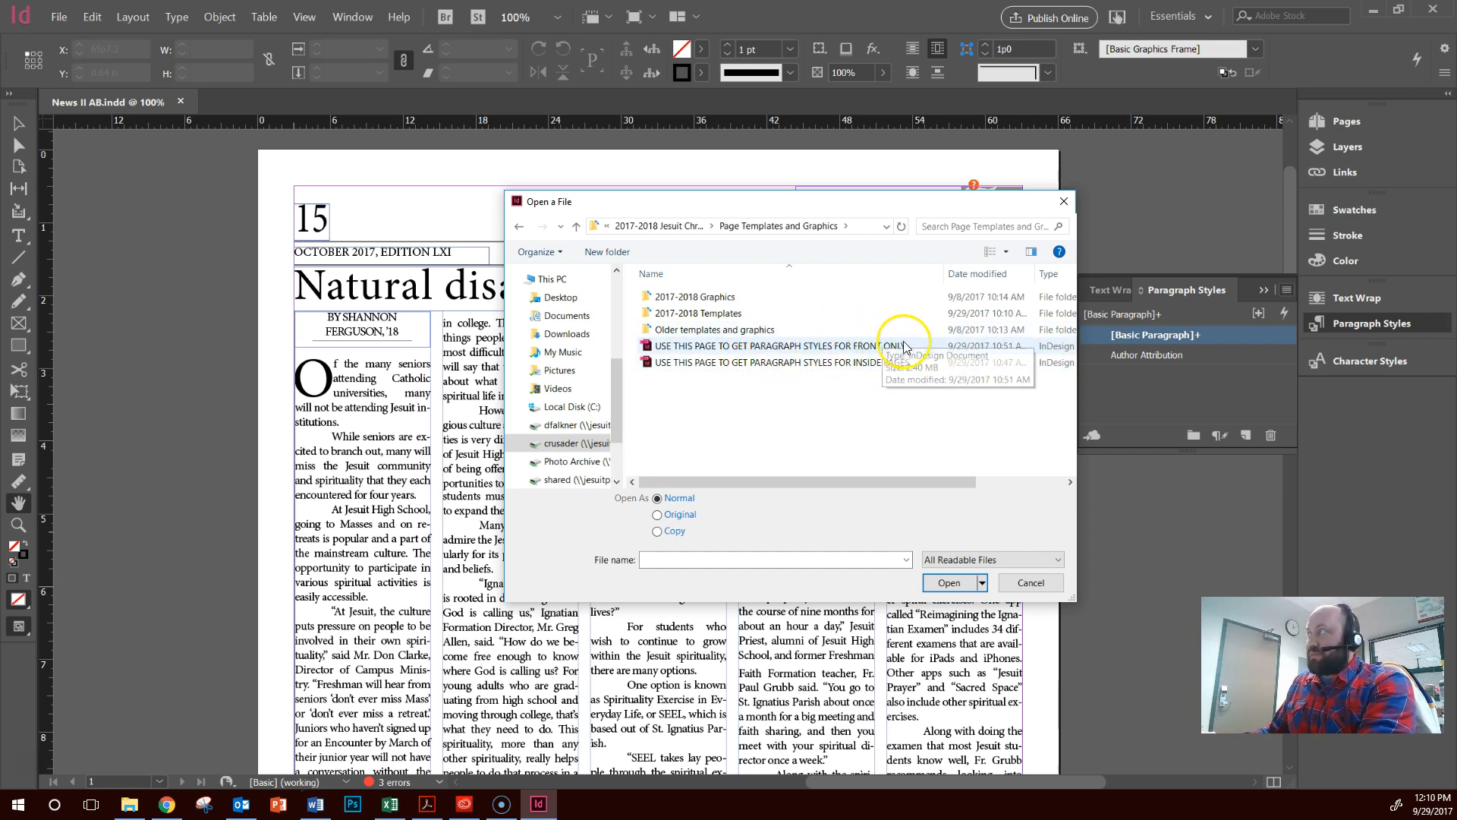
left_click(824, 347)
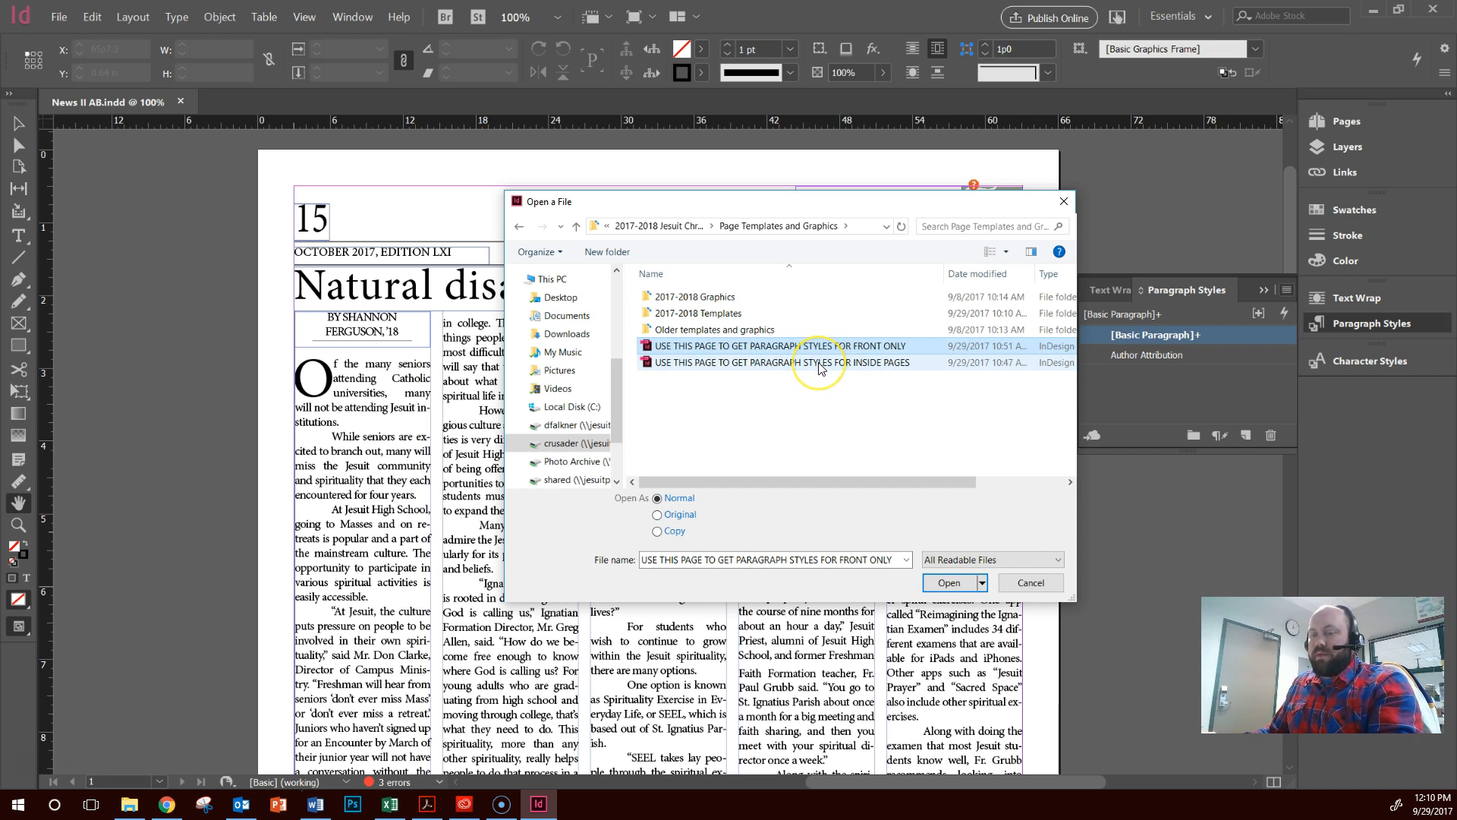
left_click(820, 365)
left_click(814, 346)
left_click(816, 363)
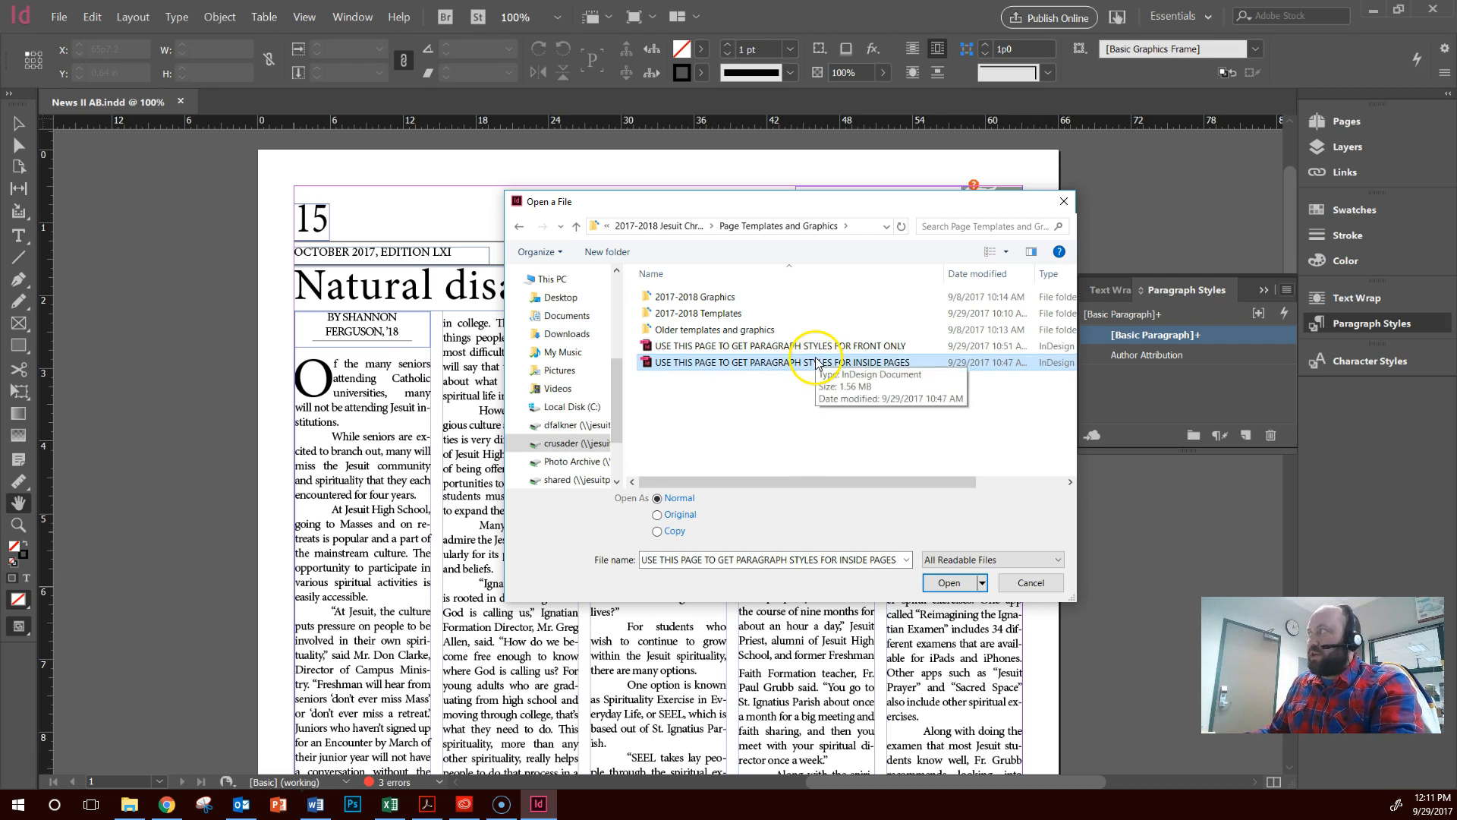
double_click(774, 364)
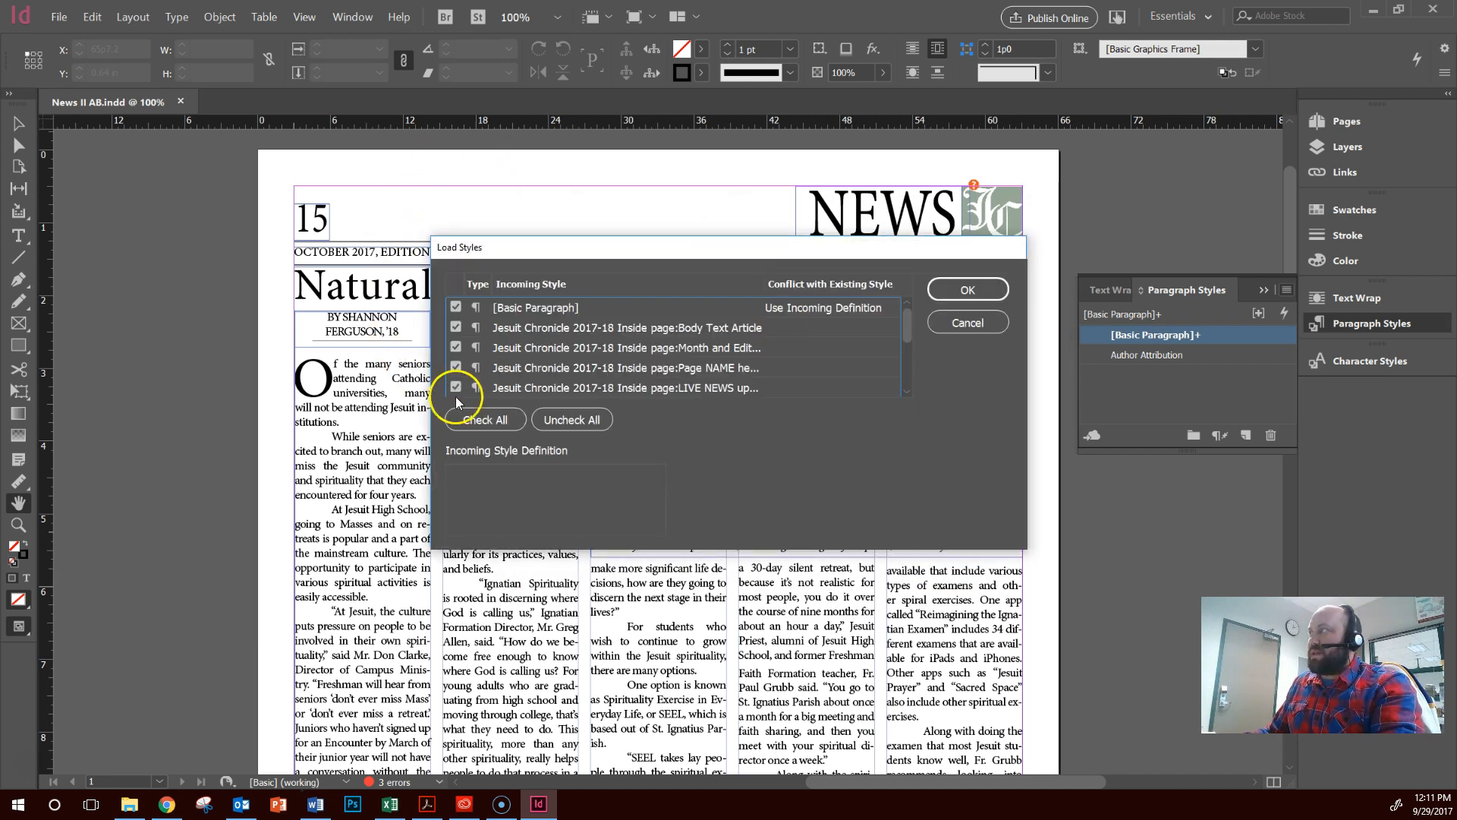
Import all incoming styles except [Basic Paragraph] and expand the Jesuit Chronicle 2017-18 Inside page style group
scroll(613, 334, "down", 2)
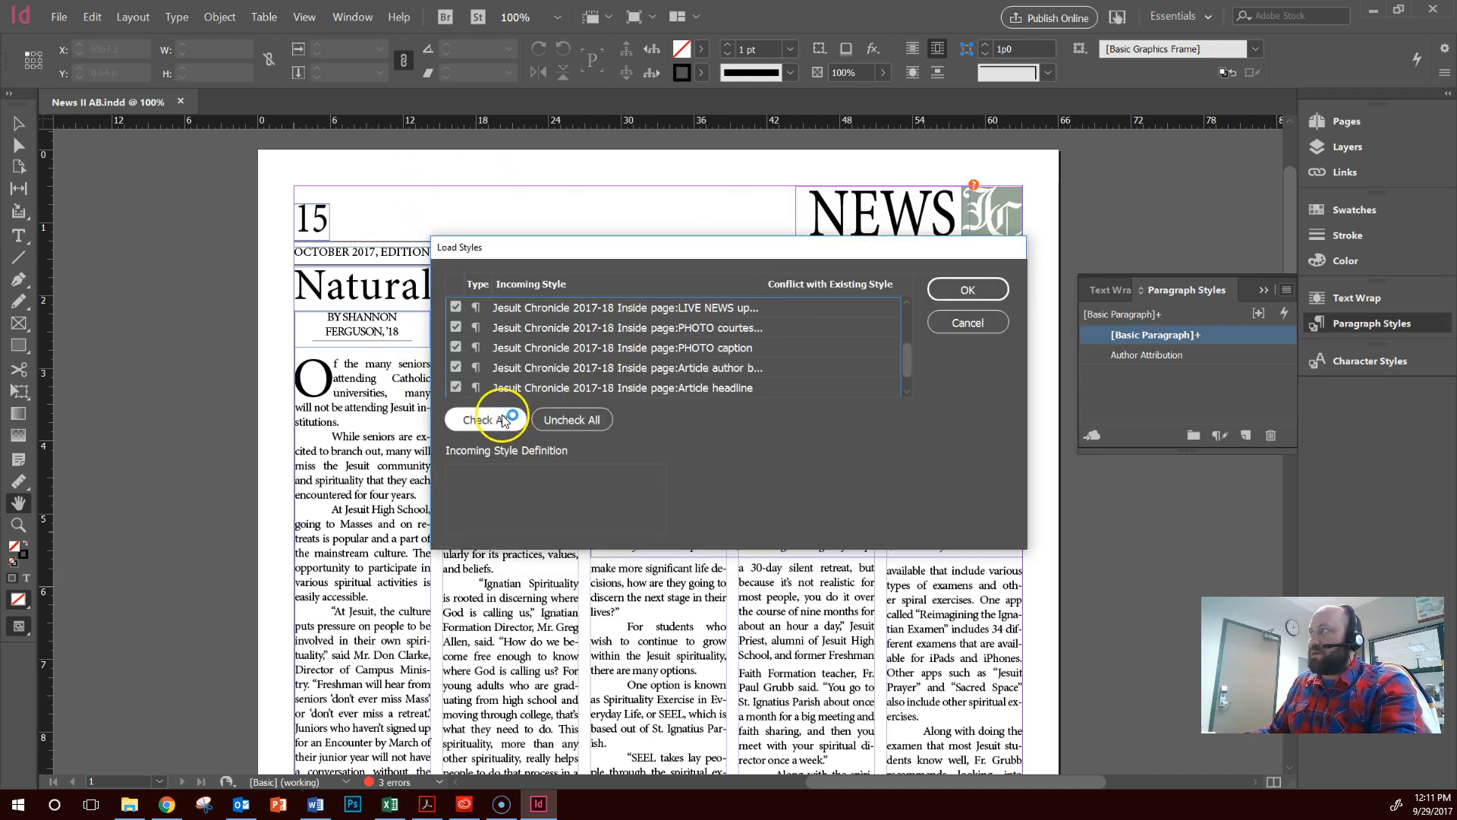
scroll(481, 361, "up", 2)
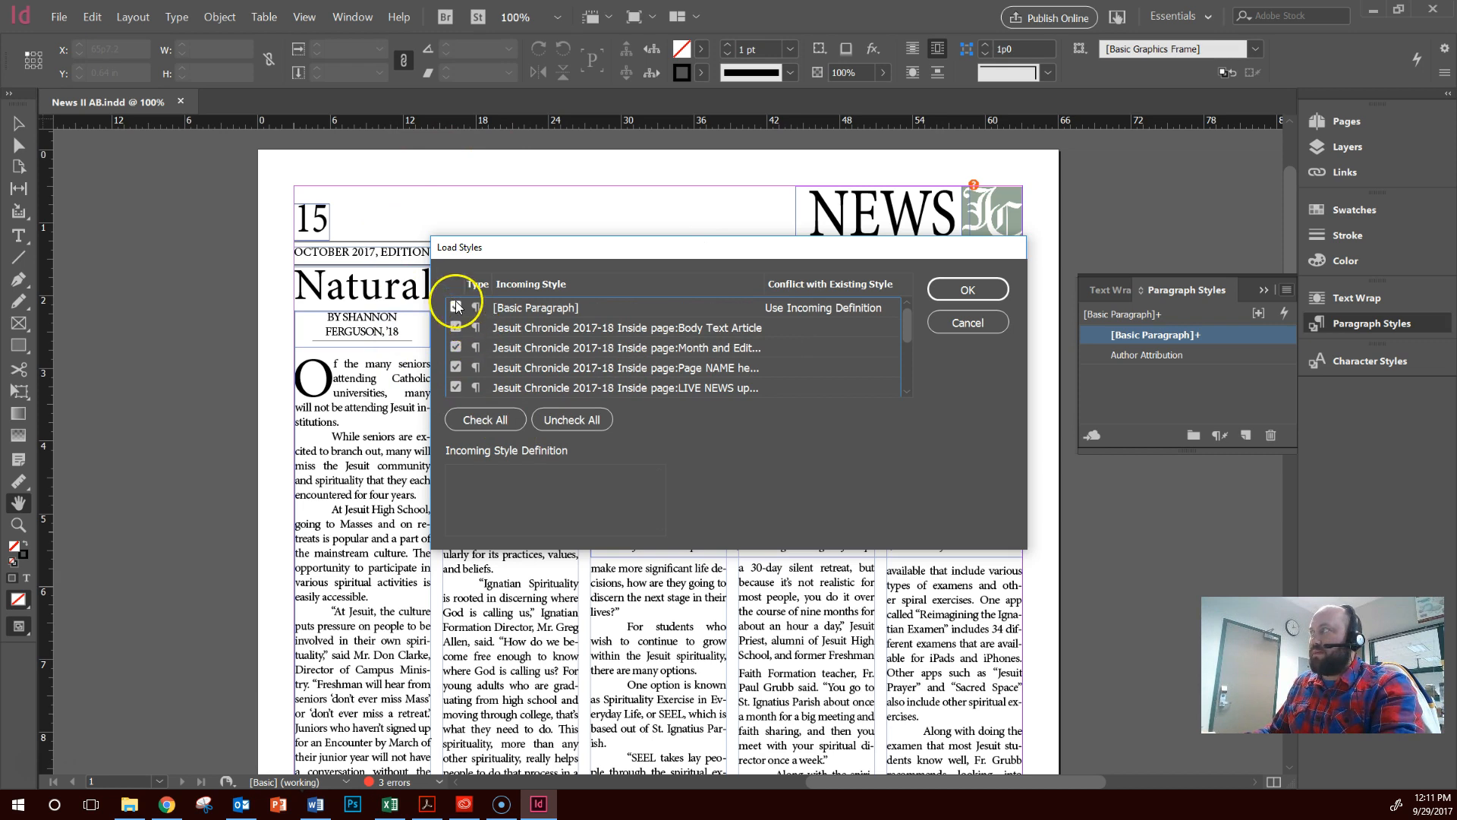
left_click(458, 310)
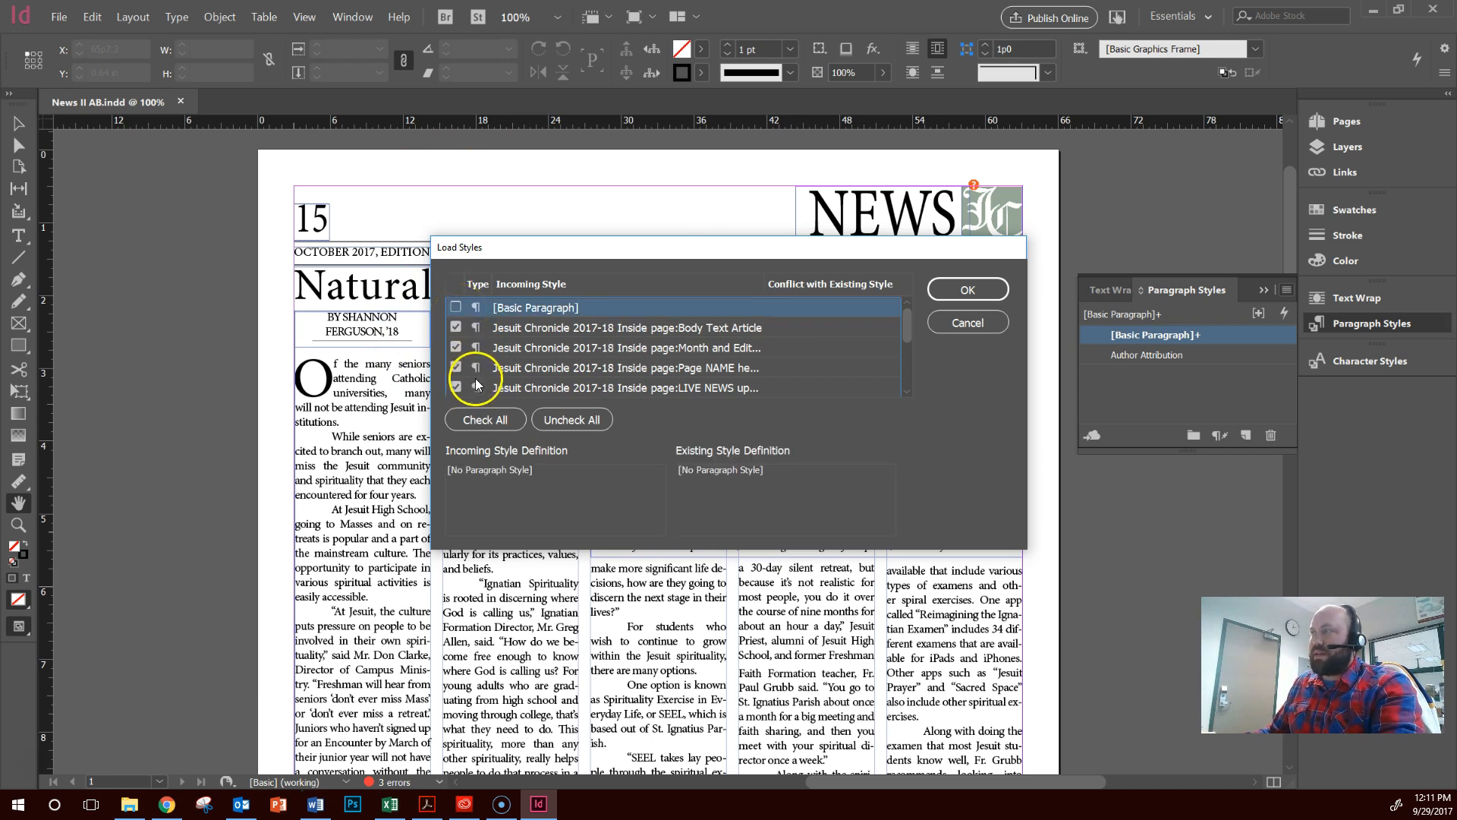
left_click(968, 291)
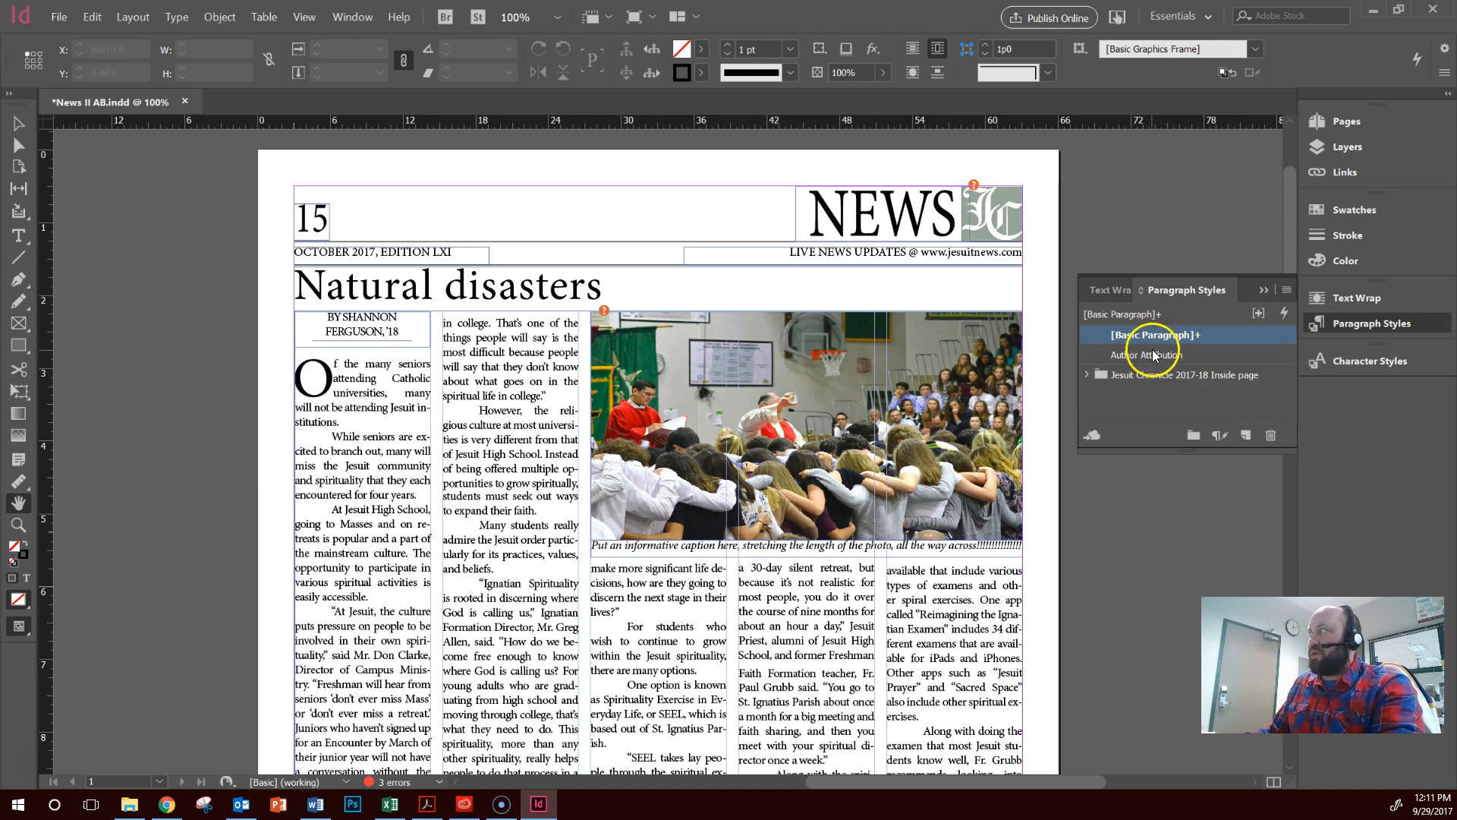
left_click(1086, 375)
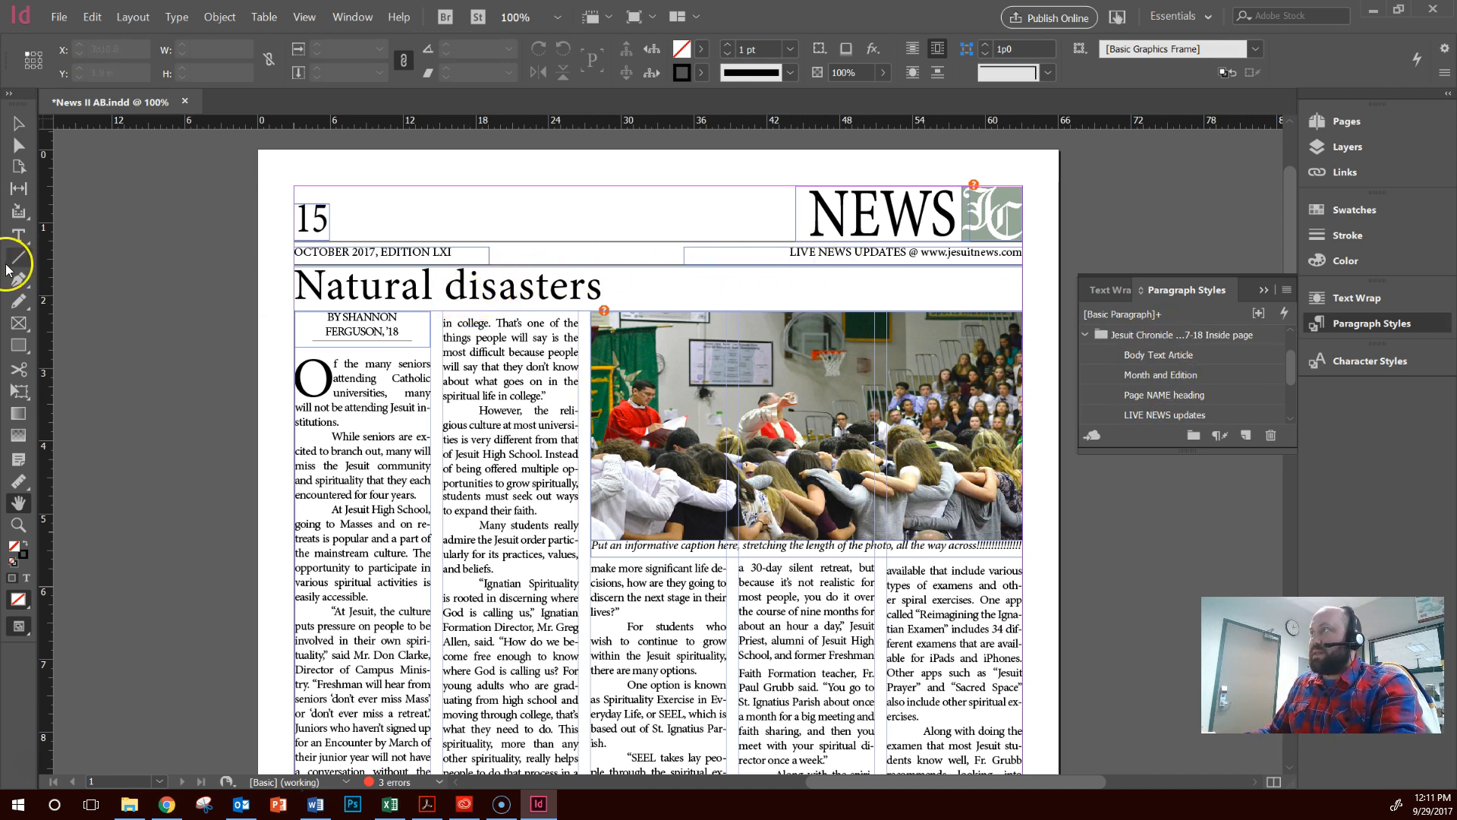
Apply the Article headline paragraph style to the "Natural disasters" headline
left_click(19, 236)
left_click(471, 287)
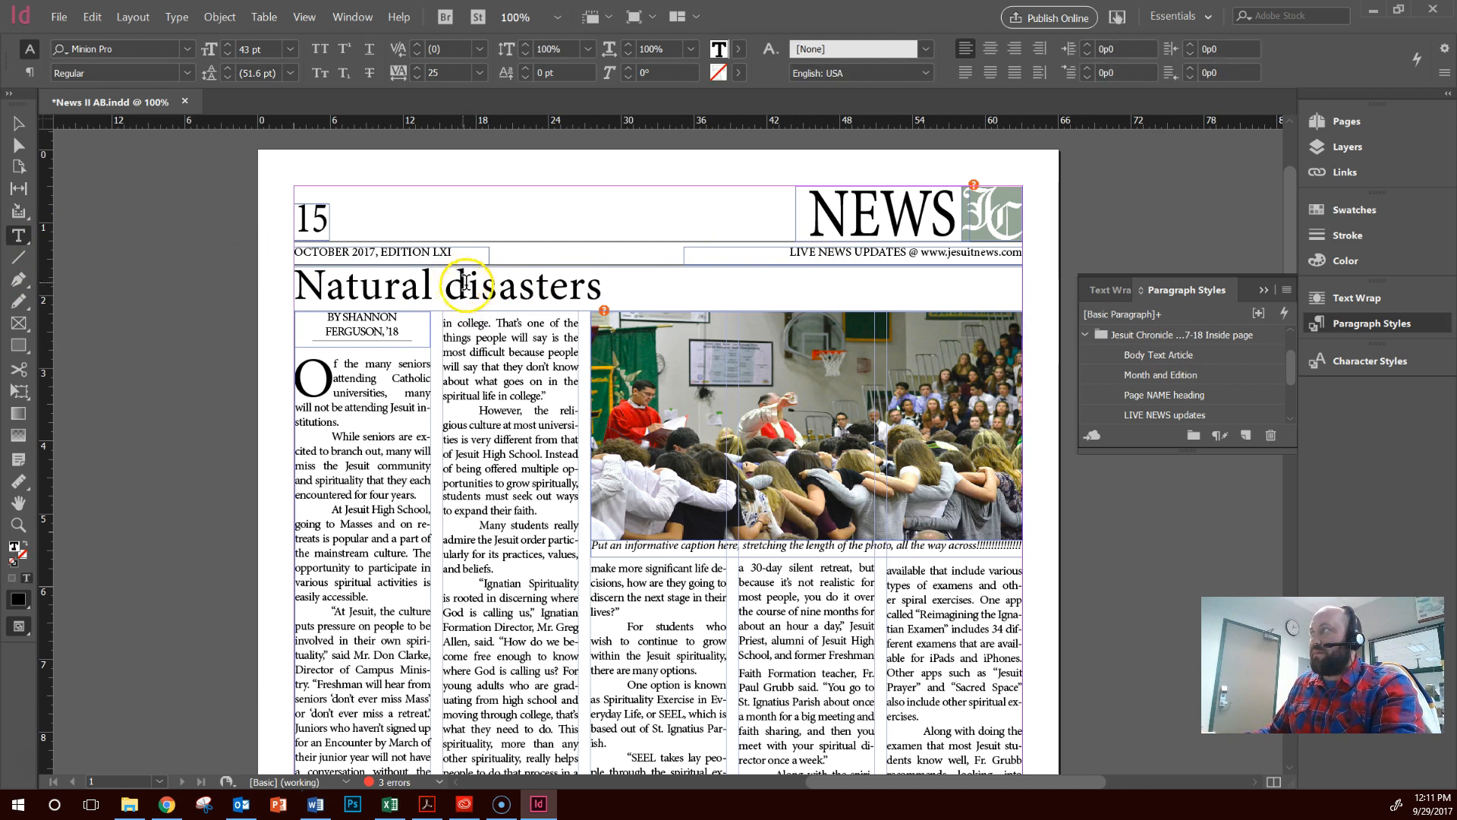
triple_click(473, 287)
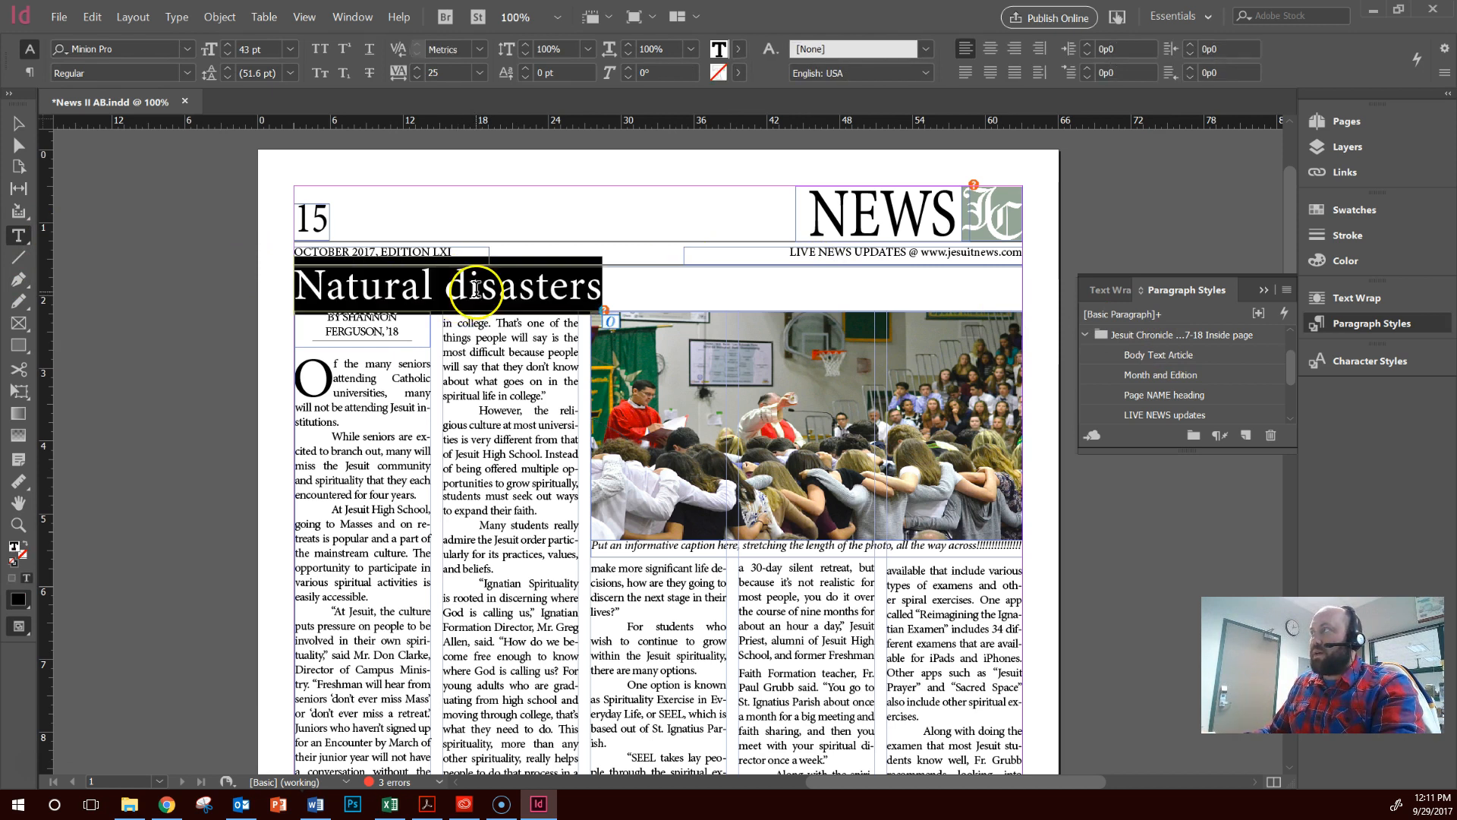
left_click_drag(13, 105, 14, 109)
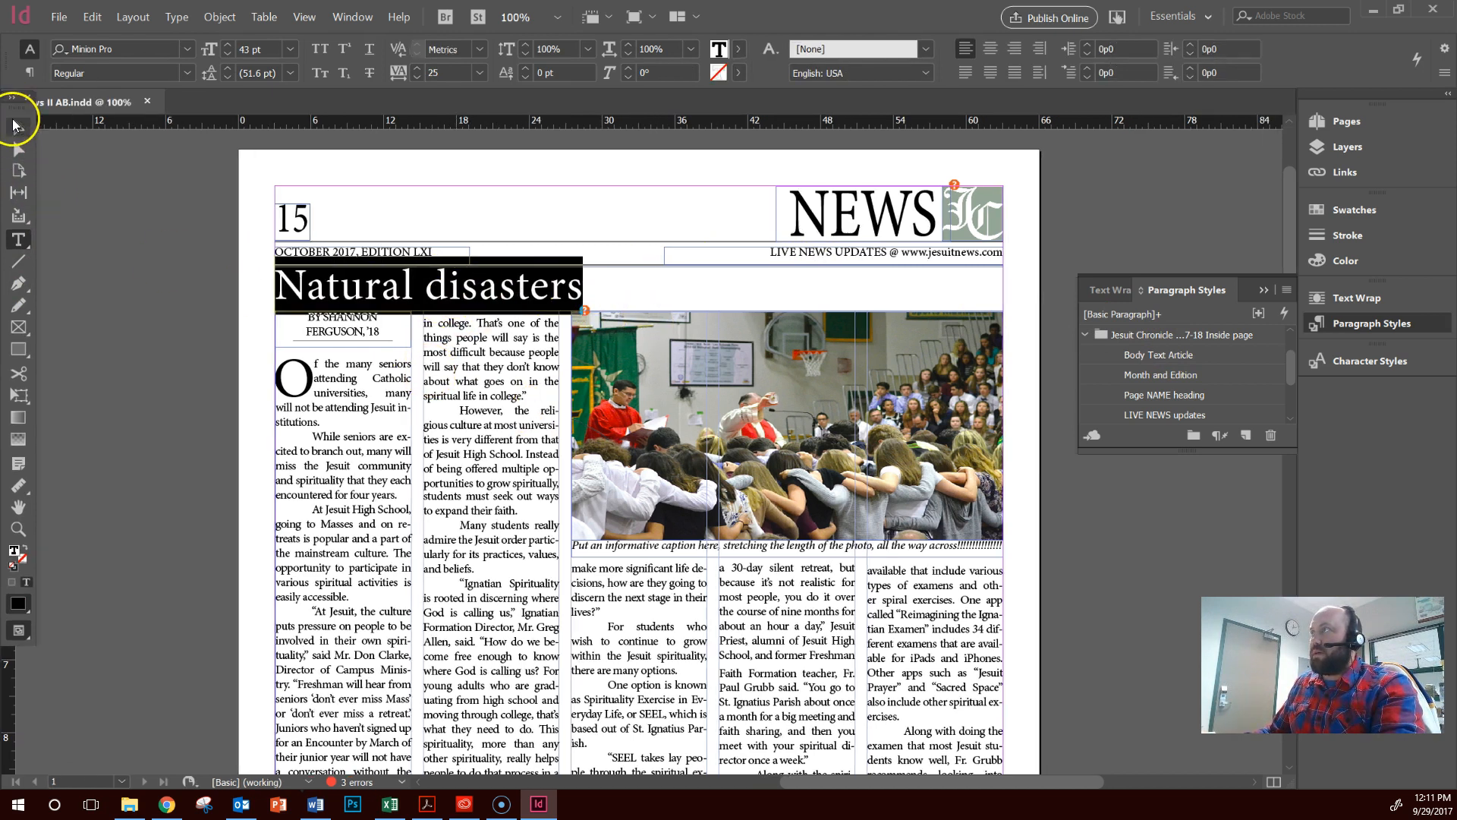
left_click(17, 127)
left_click(501, 288)
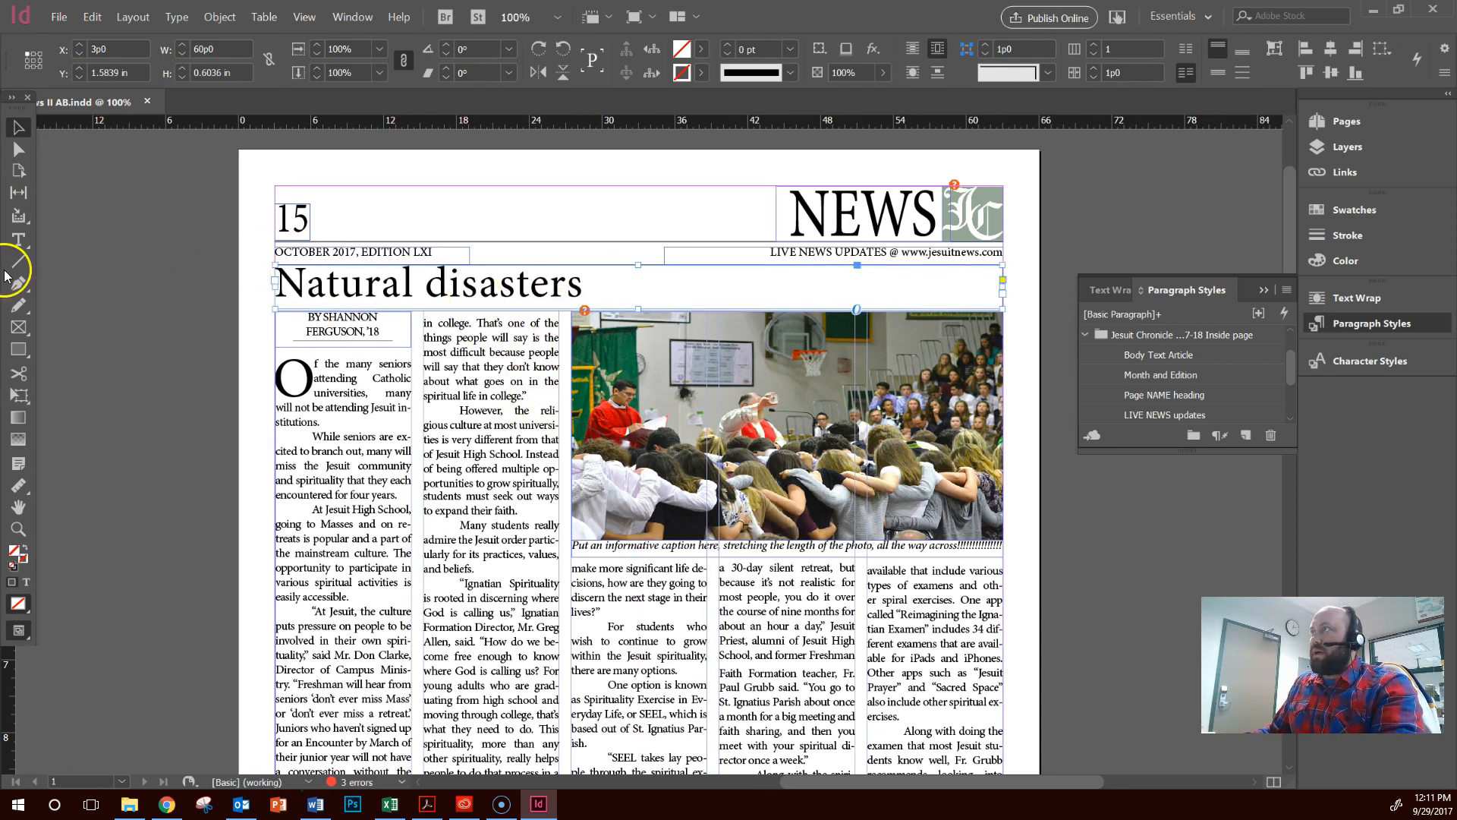
left_click(20, 246)
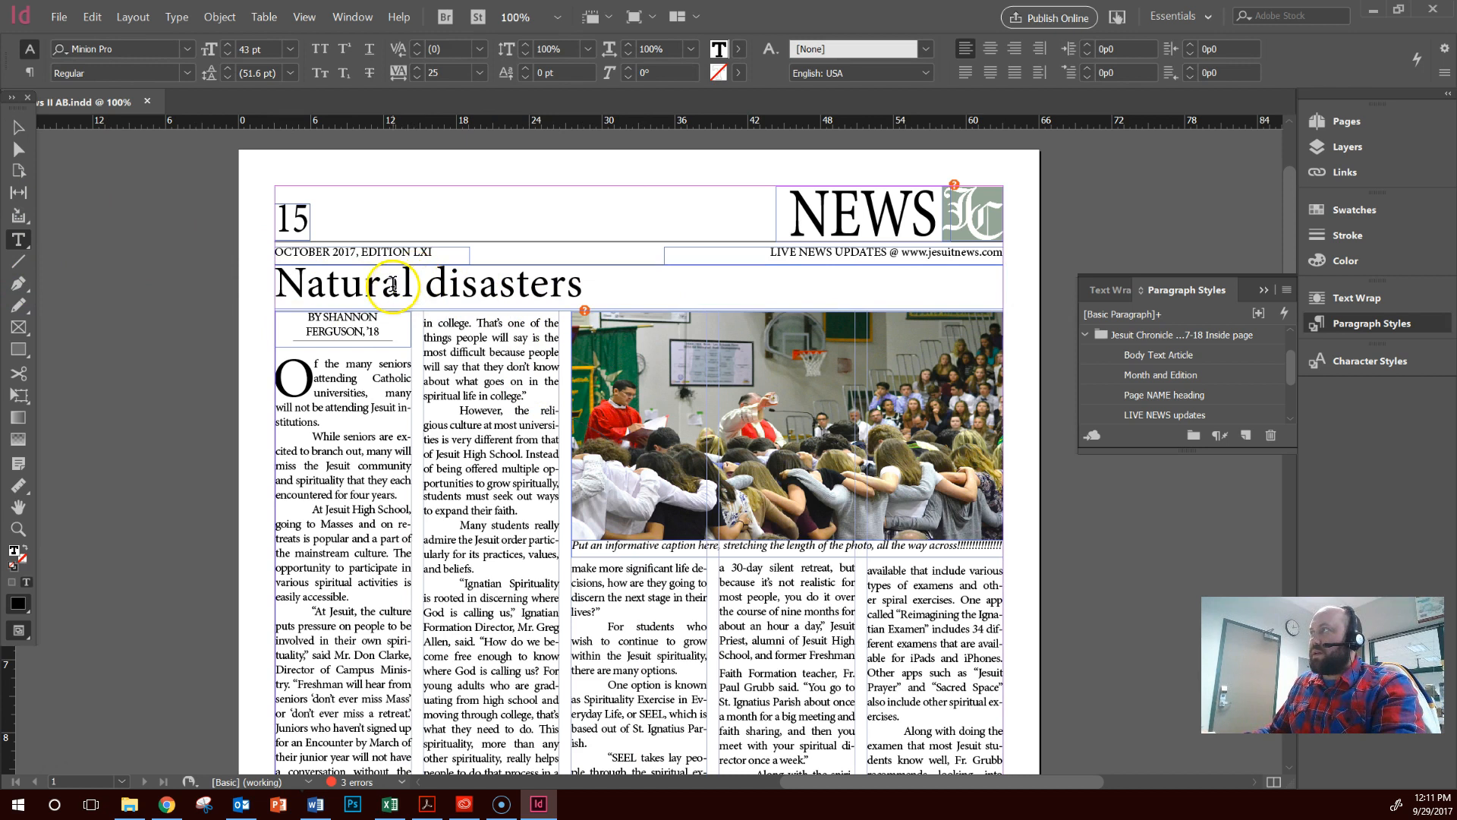
double_click(393, 284)
left_click(393, 285)
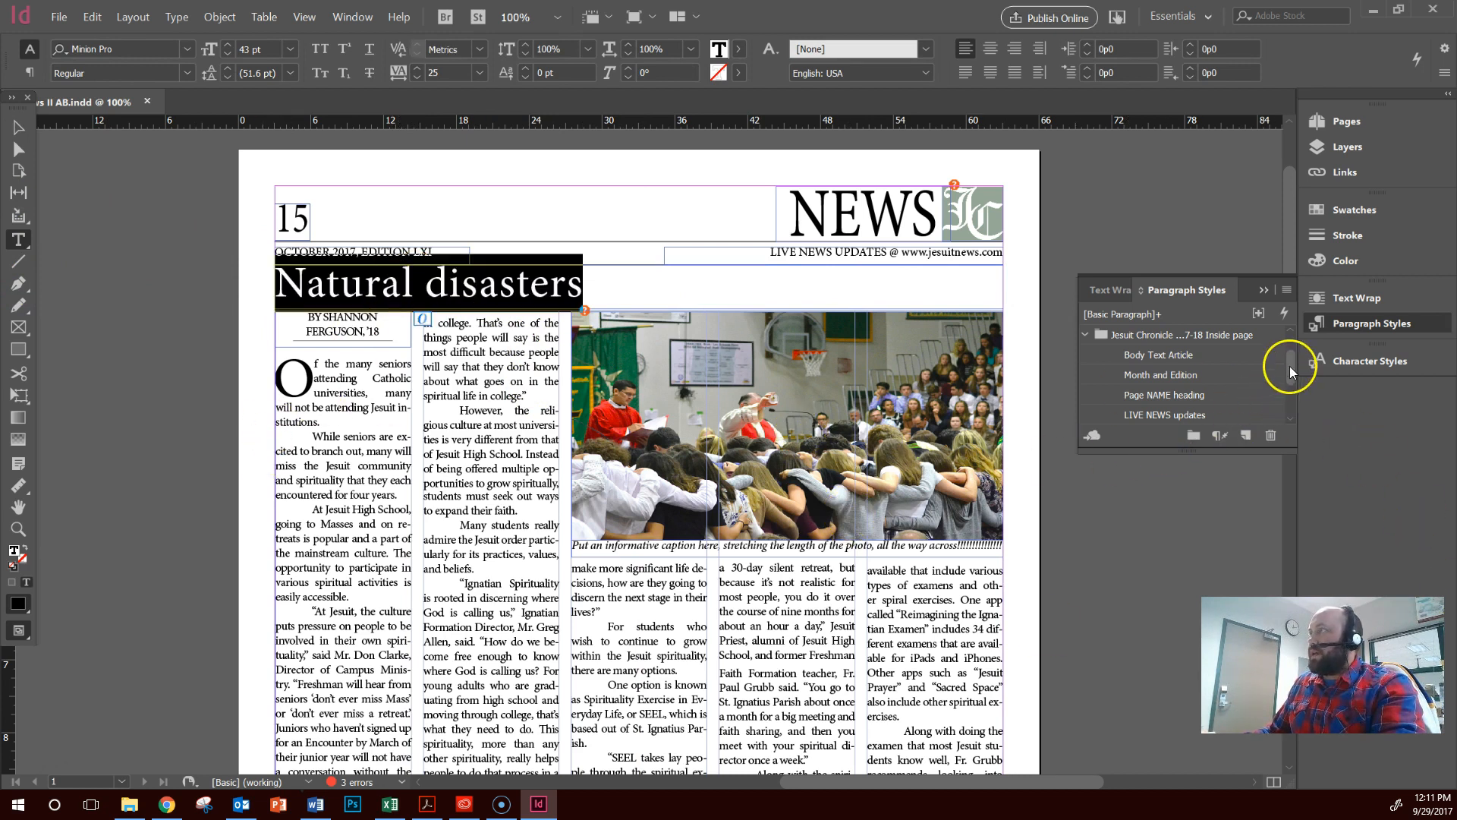
left_click_drag(1292, 372, 1295, 402)
left_click(1146, 417)
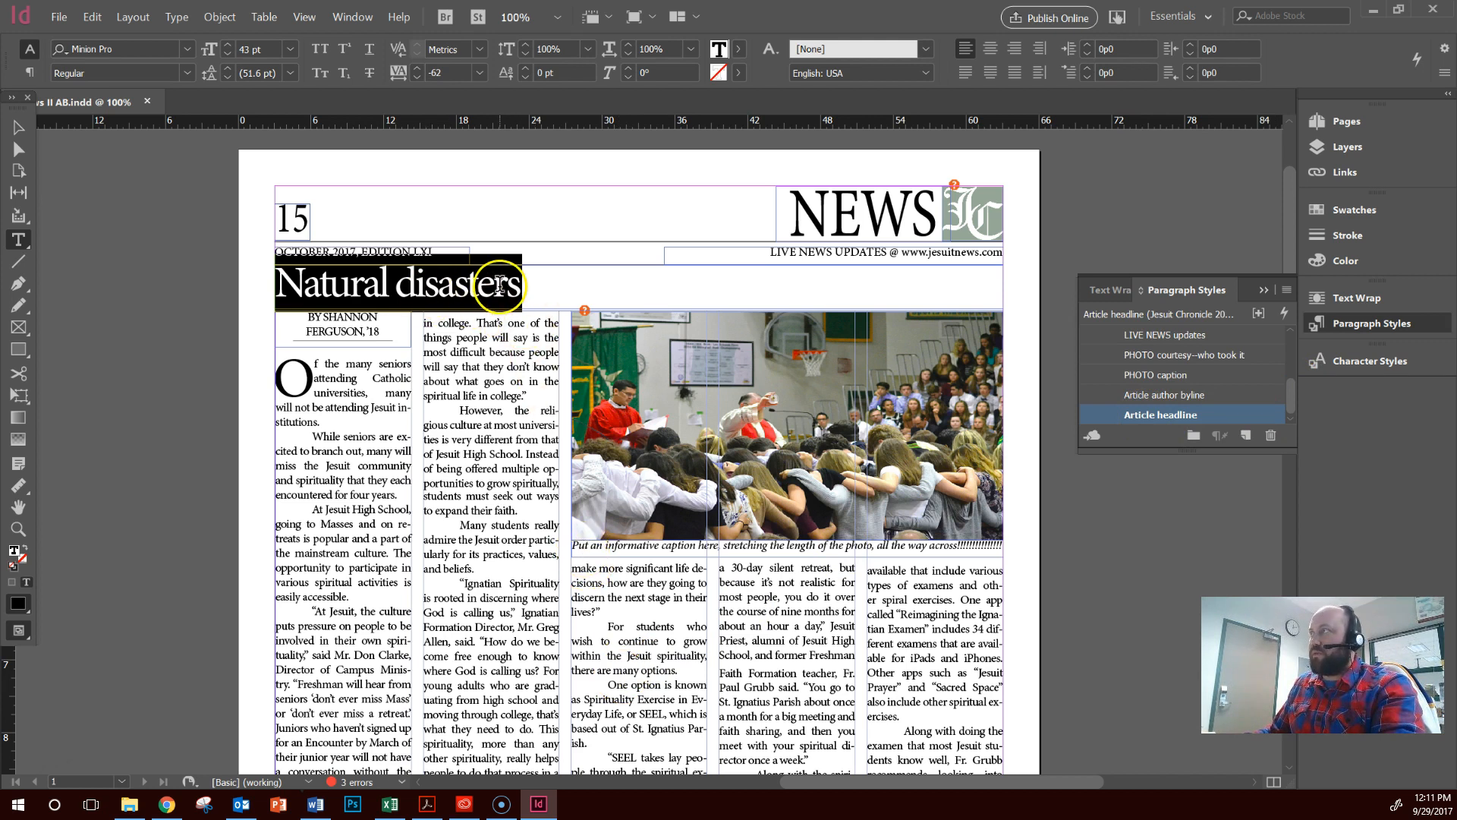
Set the tracking of the "Natural disasters" headline to 0
left_click(416, 66)
left_click(415, 66)
left_click(416, 65)
left_click(416, 65)
left_click(416, 66)
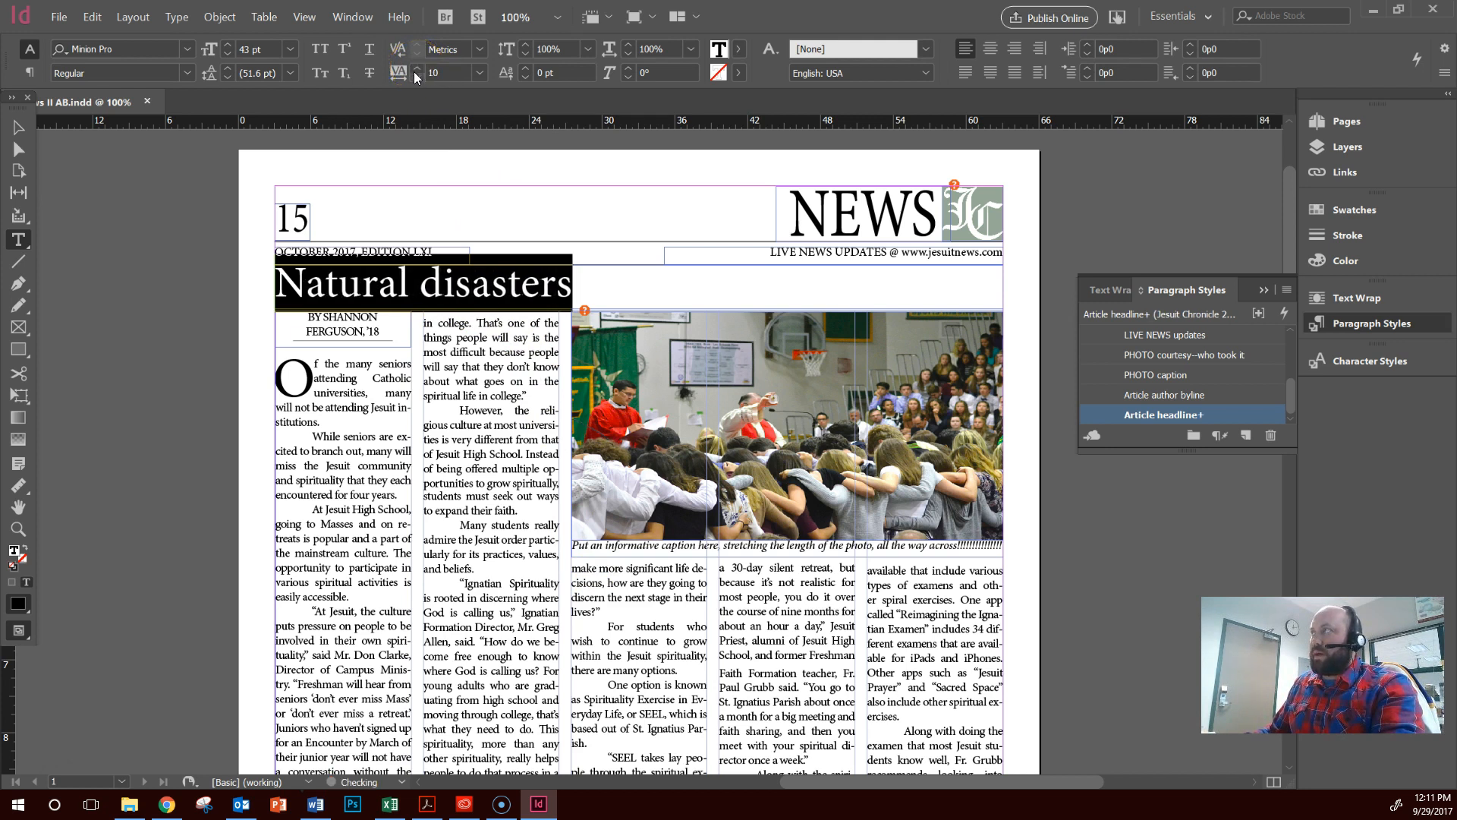
left_click(416, 78)
left_click(585, 285)
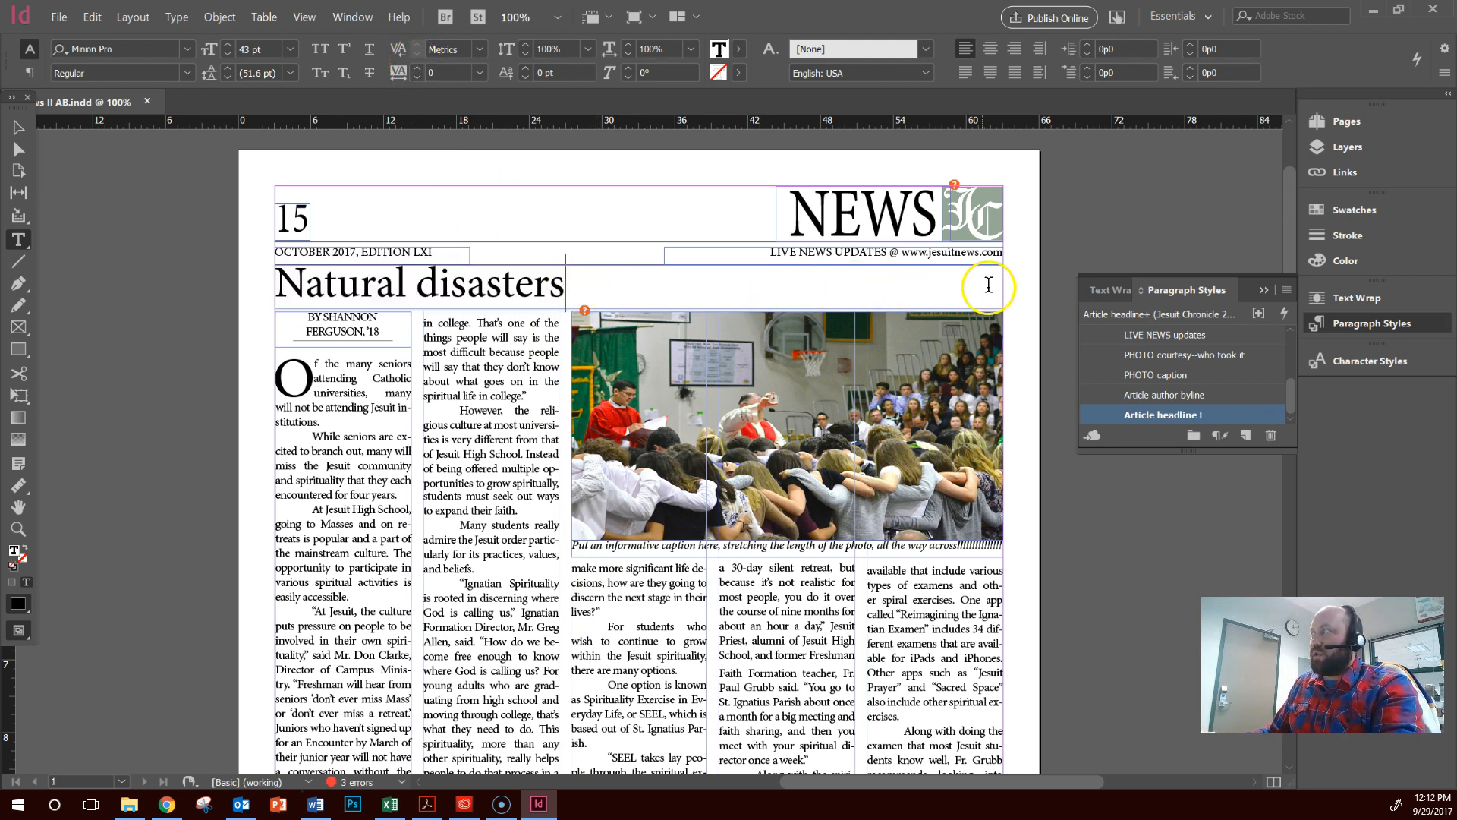
Apply the Body Text Article paragraph style to the entire "Natural disasters" article text
left_click(356, 454)
left_click(370, 395)
key("ctrl+a")
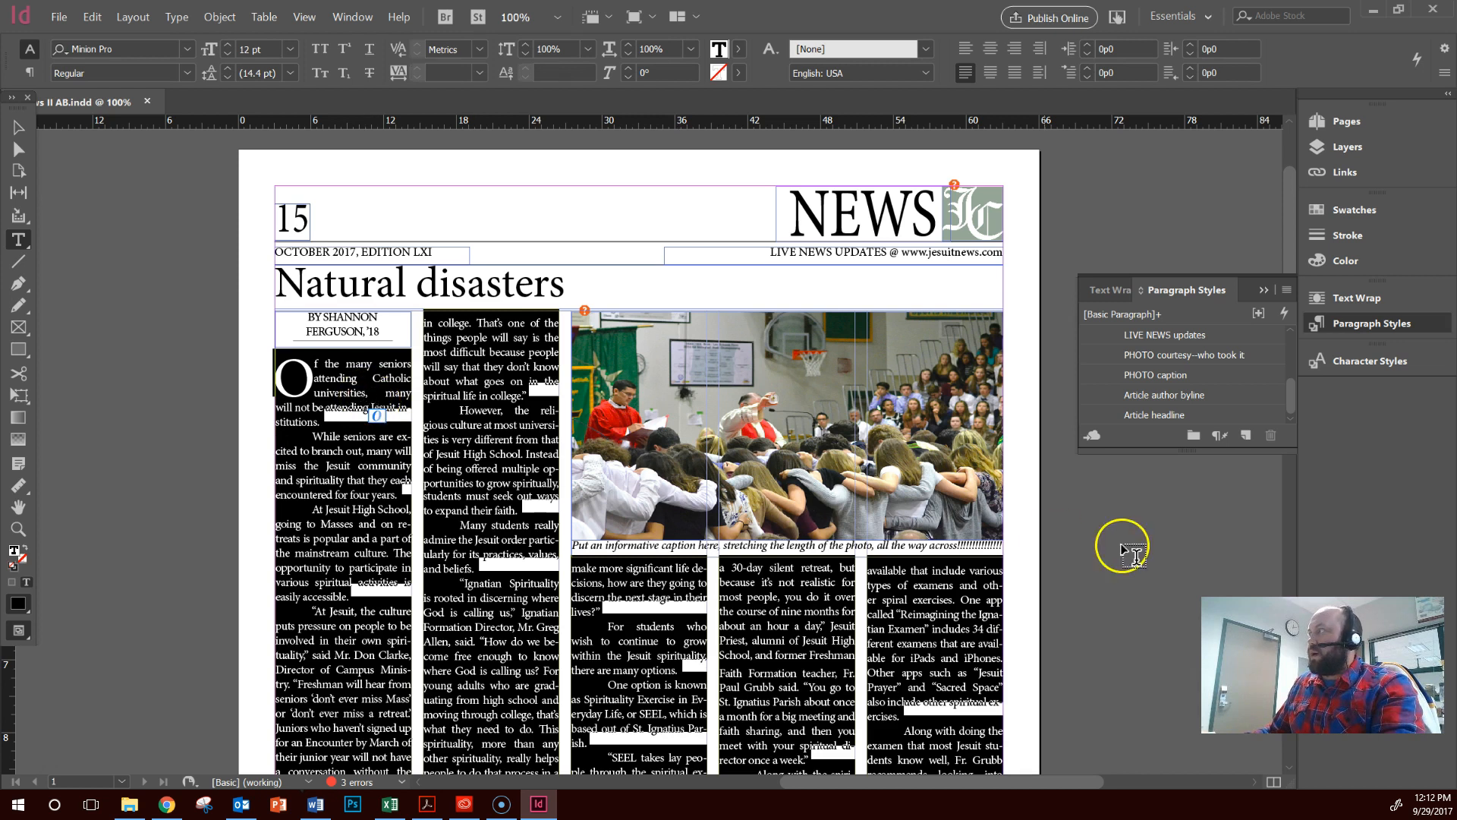
left_click_drag(1292, 403, 1293, 365)
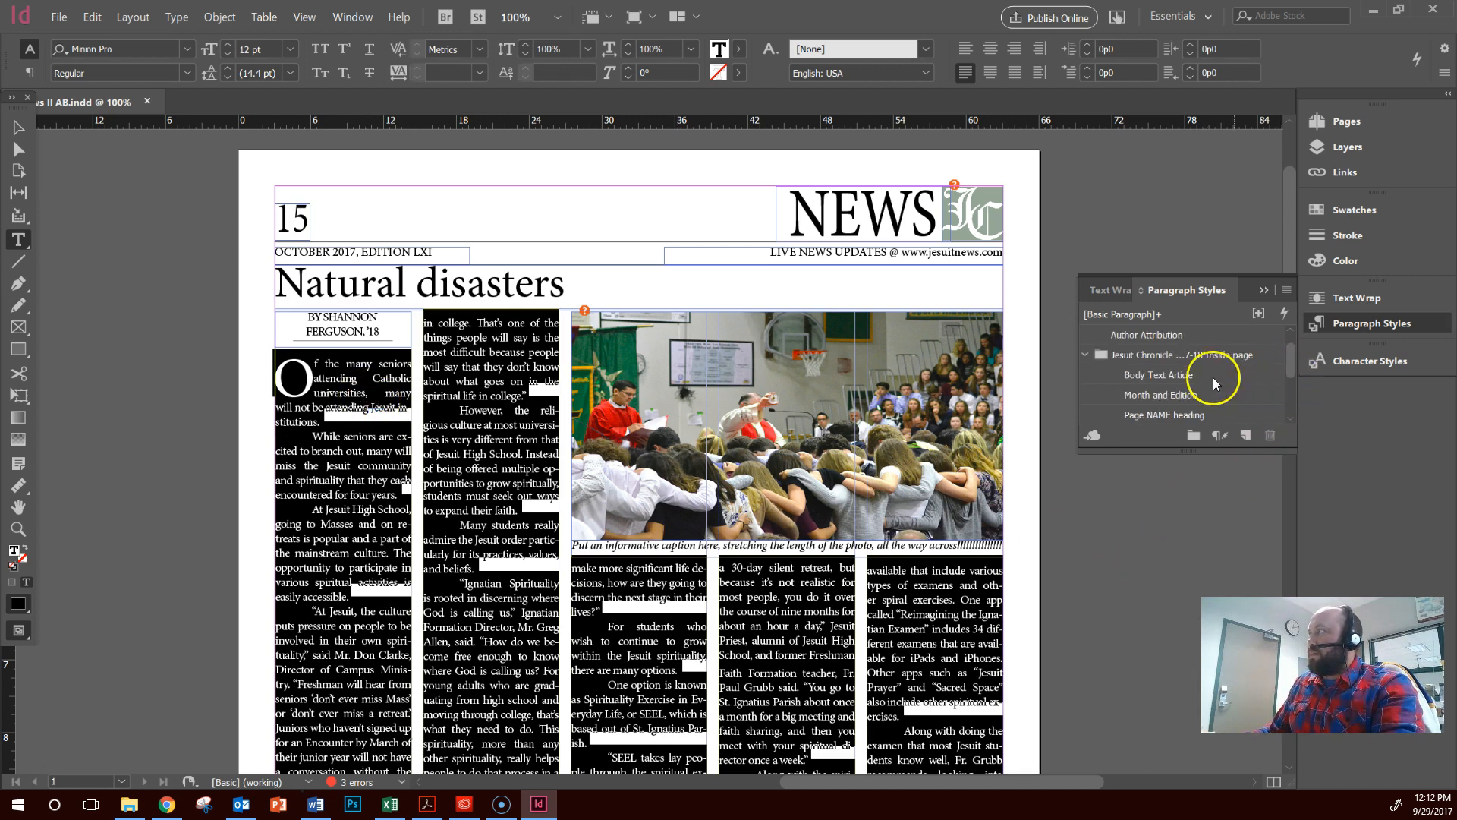
left_click(1166, 377)
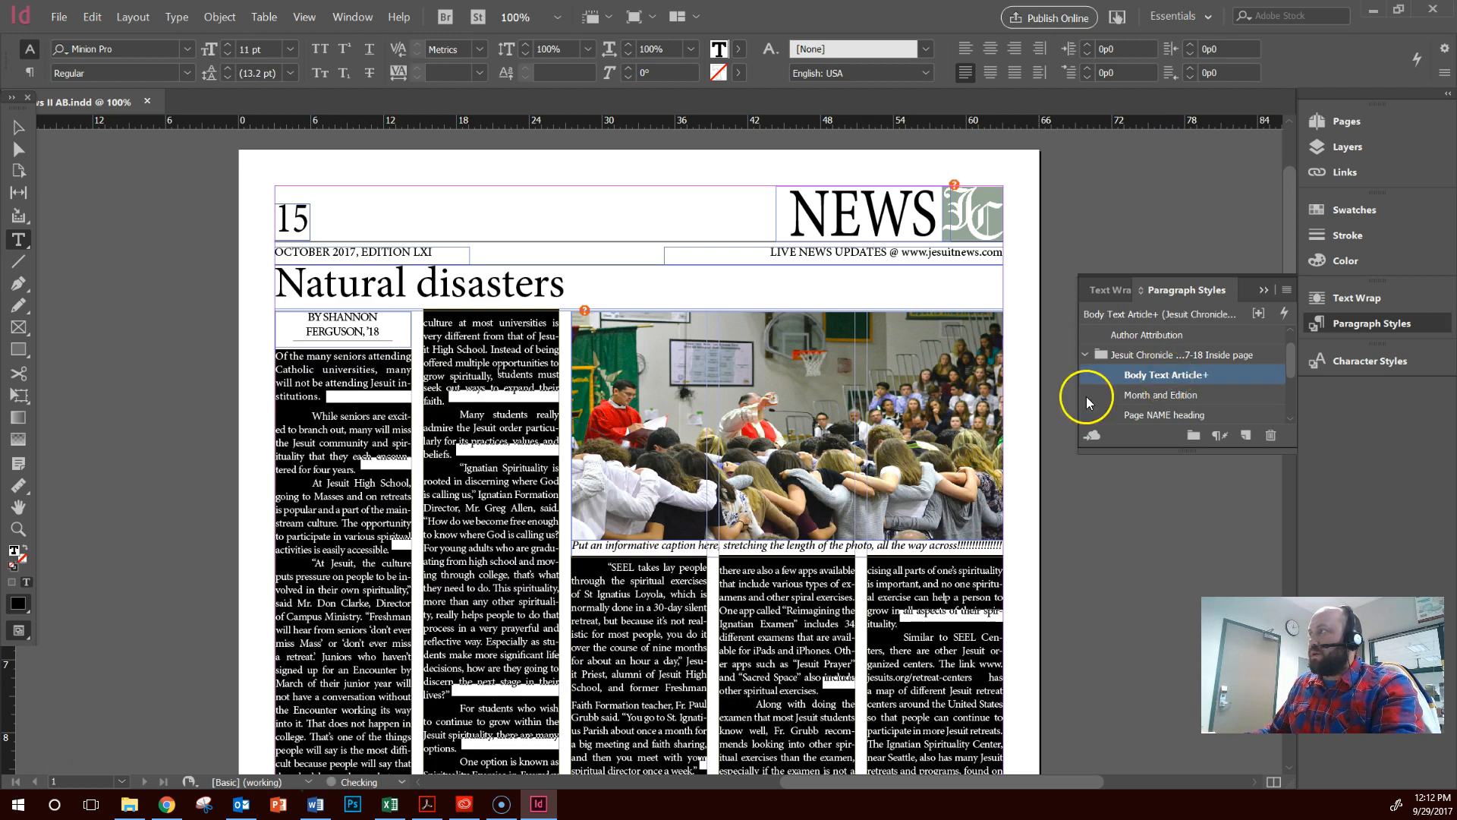
left_click(432, 555)
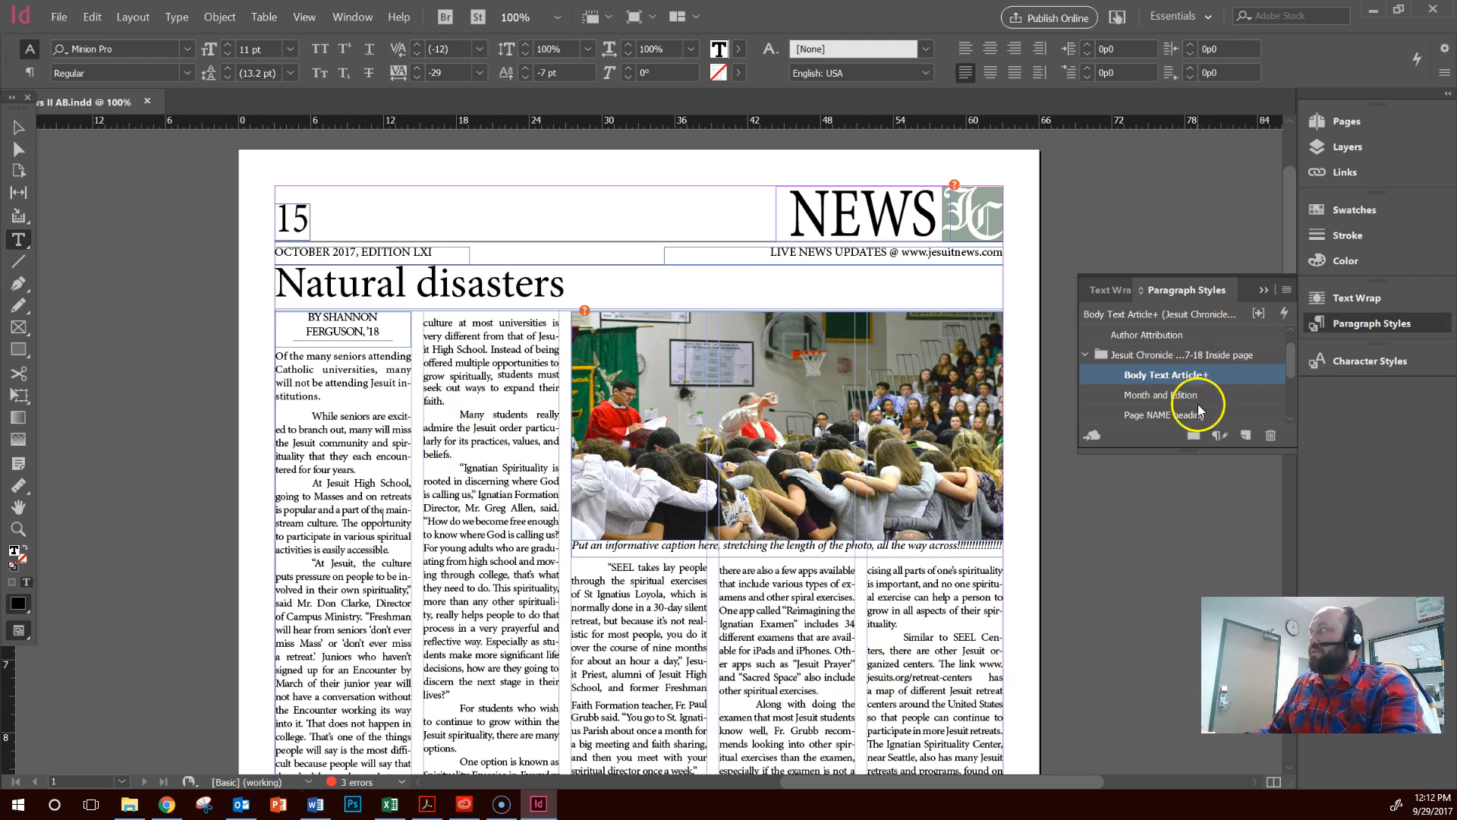
Narrow the five-column "Natural disasters" article text frame by moving its right edge inward, short of the photo's right edge
scroll(755, 630, "down", 3)
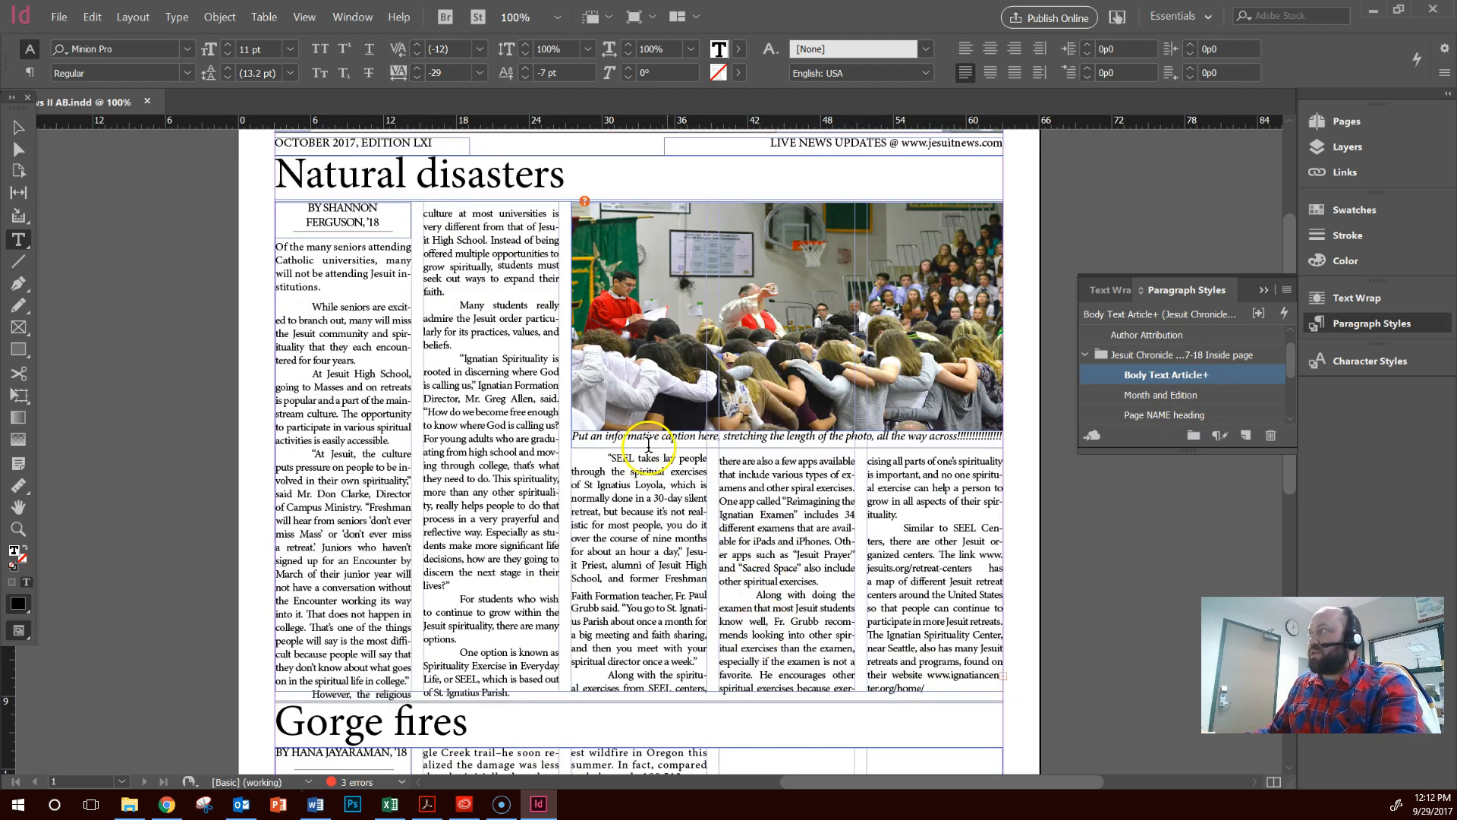
triple_click(631, 433)
triple_click(691, 431)
left_click(691, 430)
left_click(803, 379)
left_click(18, 127)
left_click(998, 458)
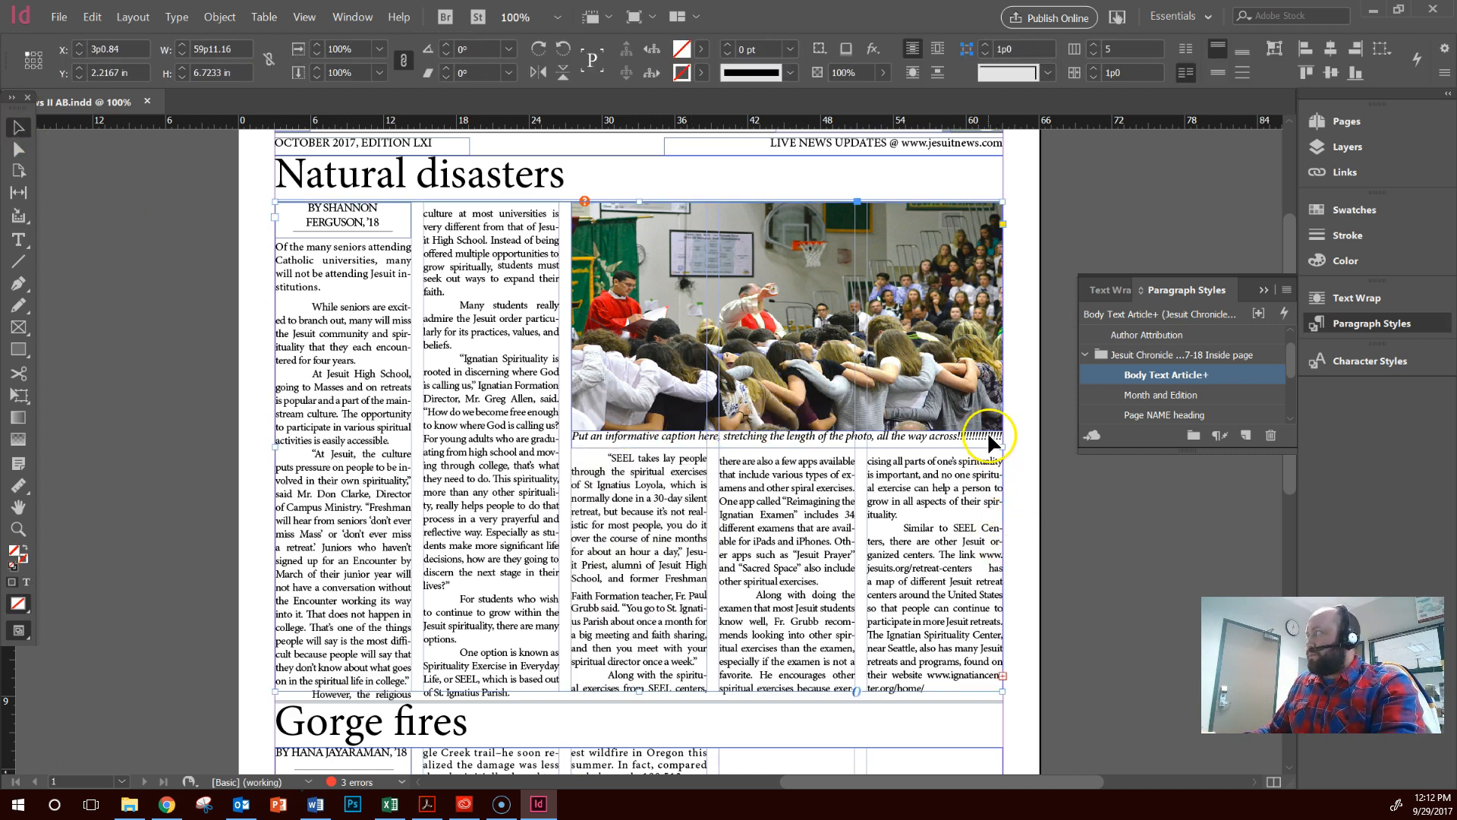
key("t")
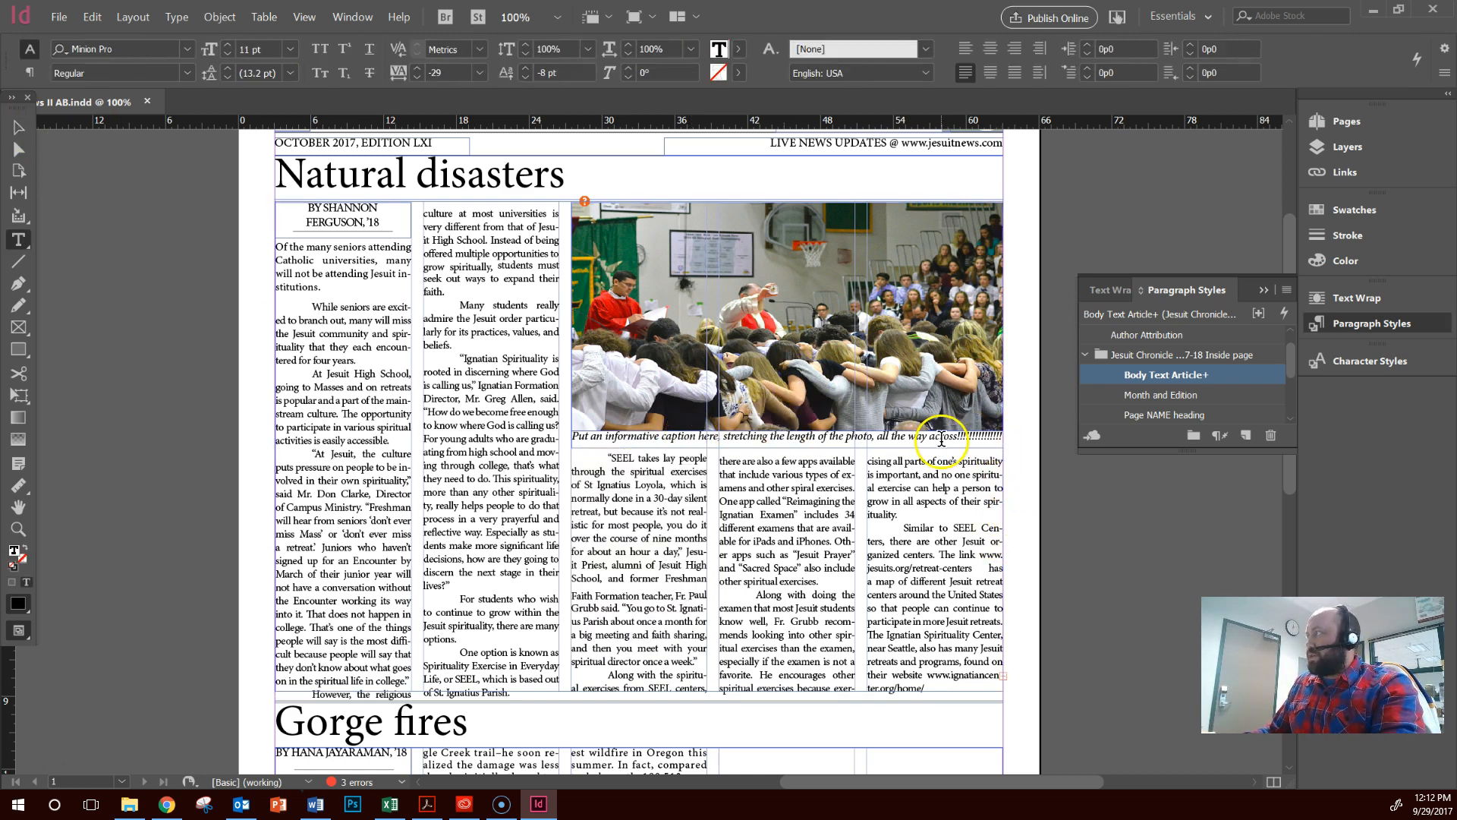
left_click(18, 126)
left_click_drag(1003, 447, 951, 448)
Apply the PHOTO caption paragraph style to the caption frame below the "Natural disasters" photo
left_click(993, 438)
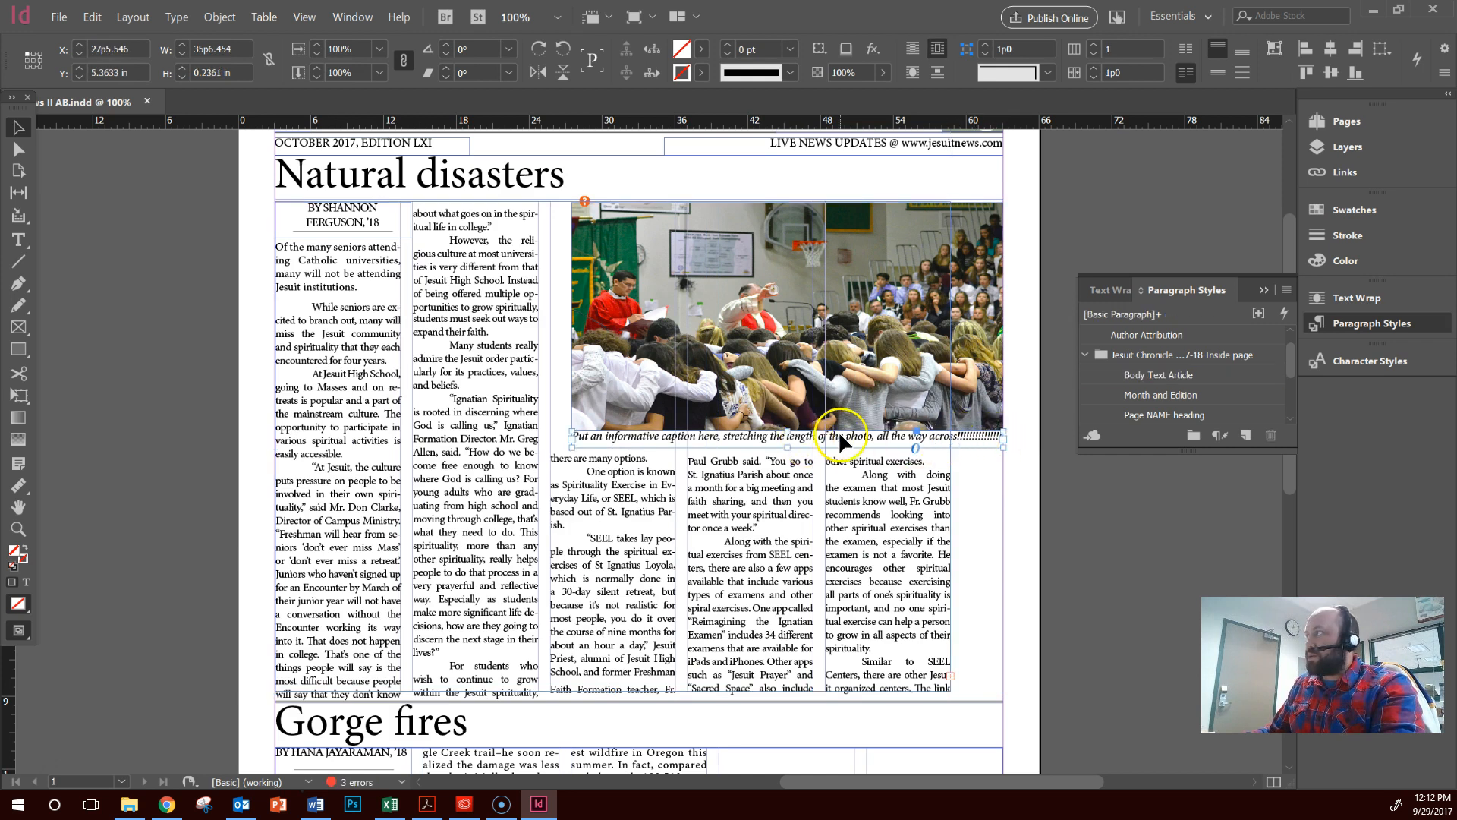
scroll(1218, 385, "down", 2)
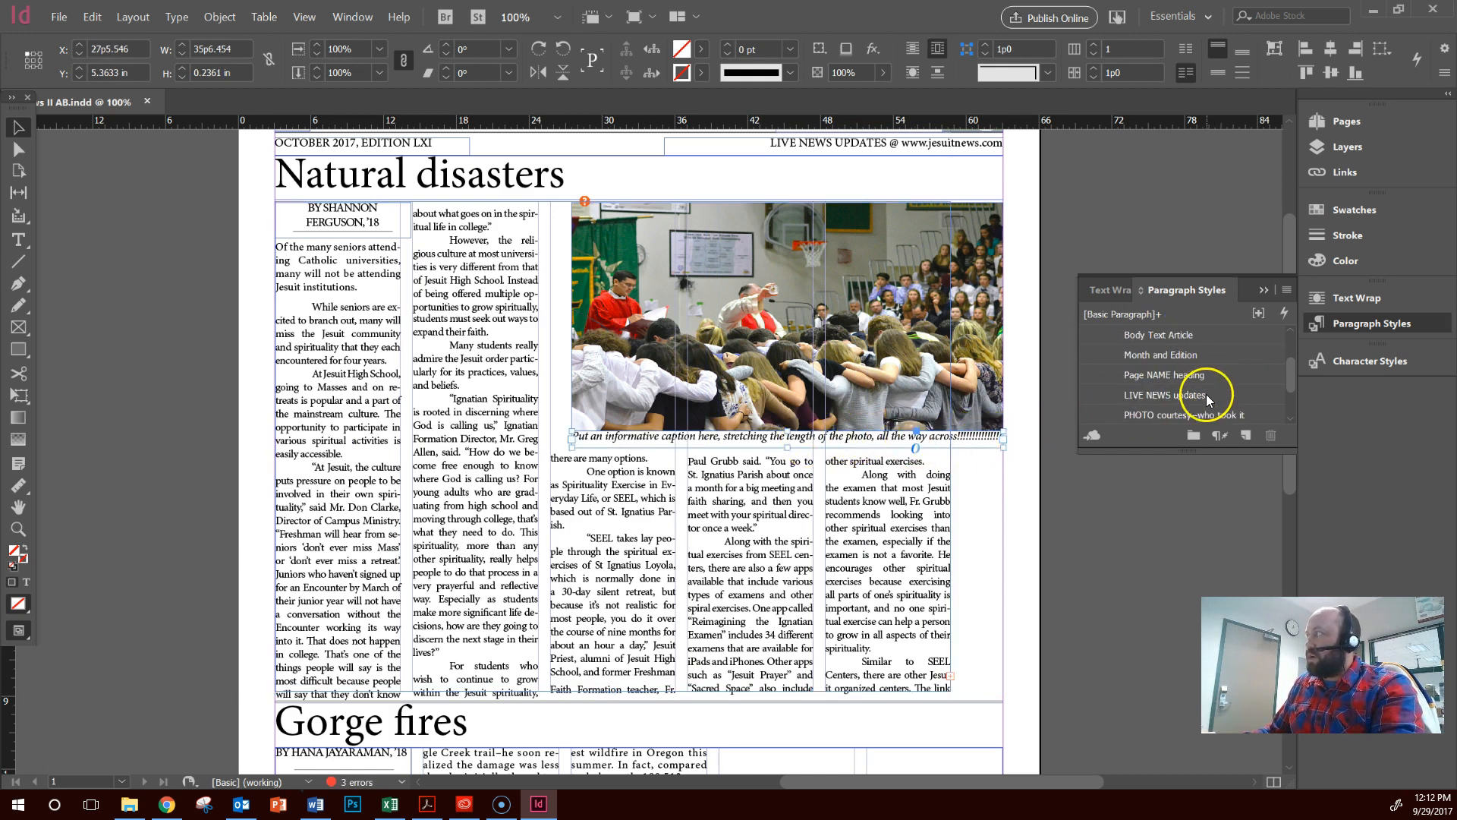
left_click(1145, 396)
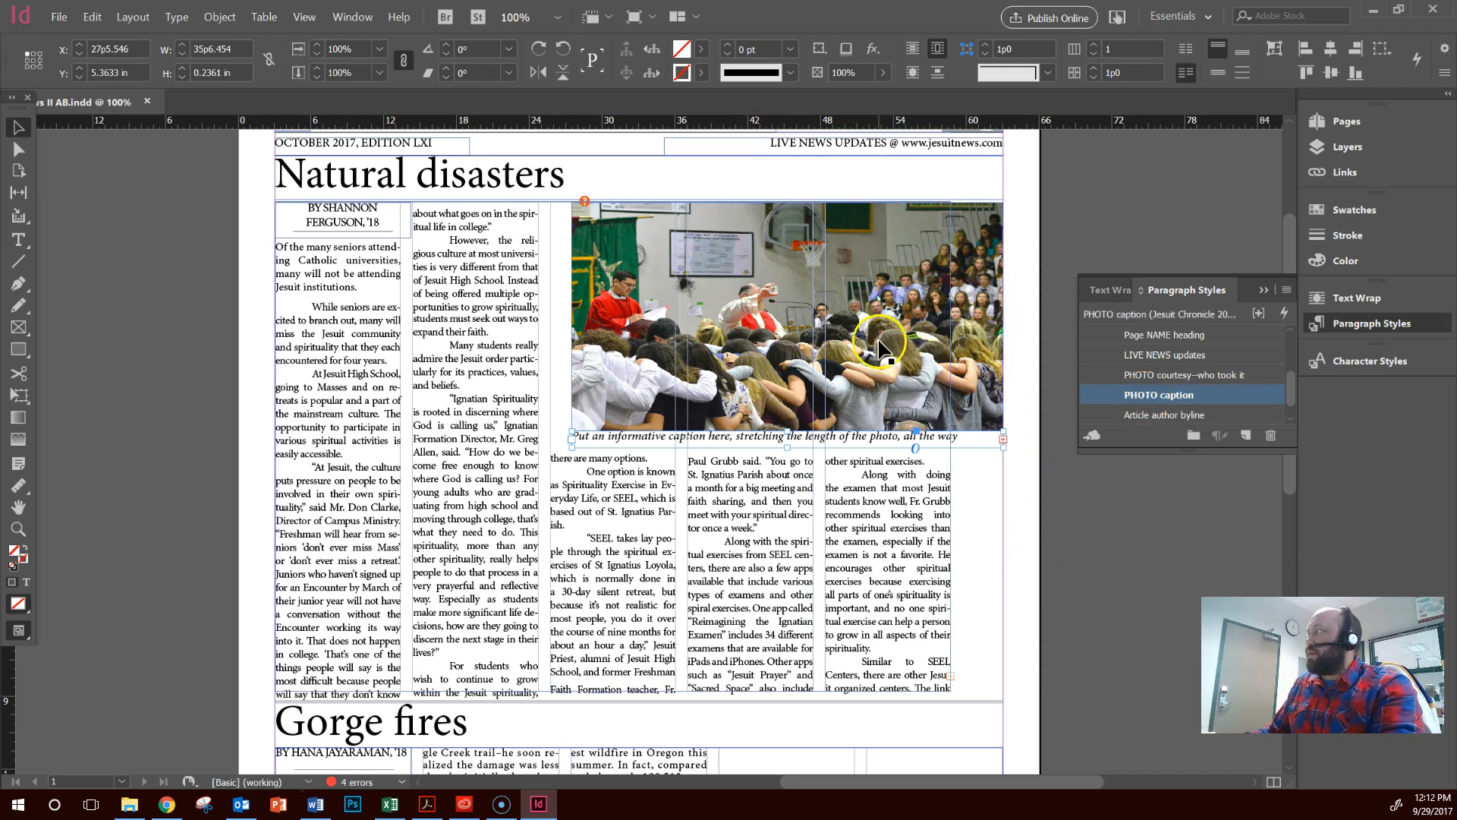
Add a text frame about 16p5 wide and 0.24 in high above the page header, containing "Courtesy:" and the photographer's title and name
scroll(904, 288, "up", 2)
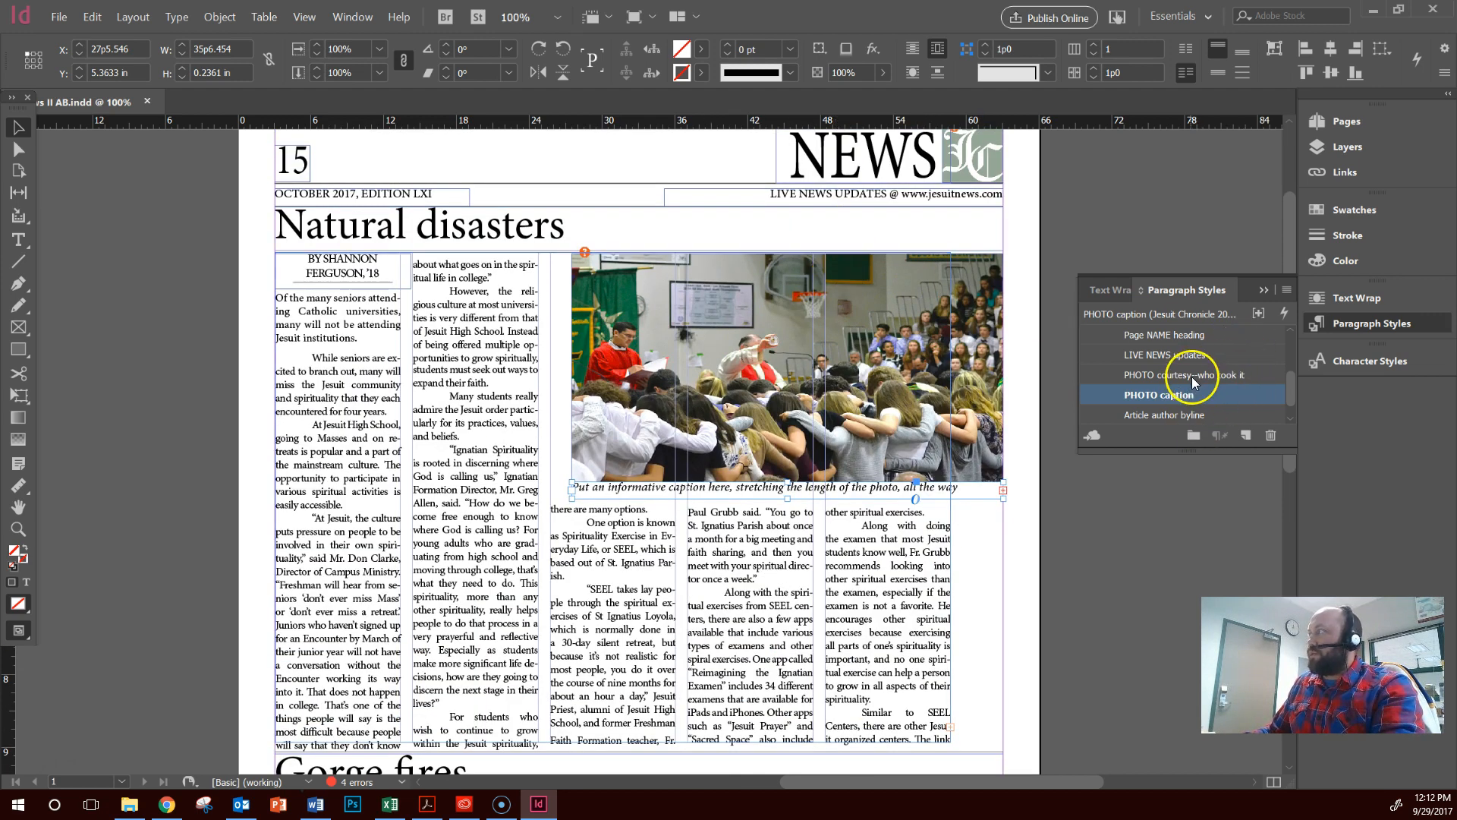
scroll(915, 531, "down", 12)
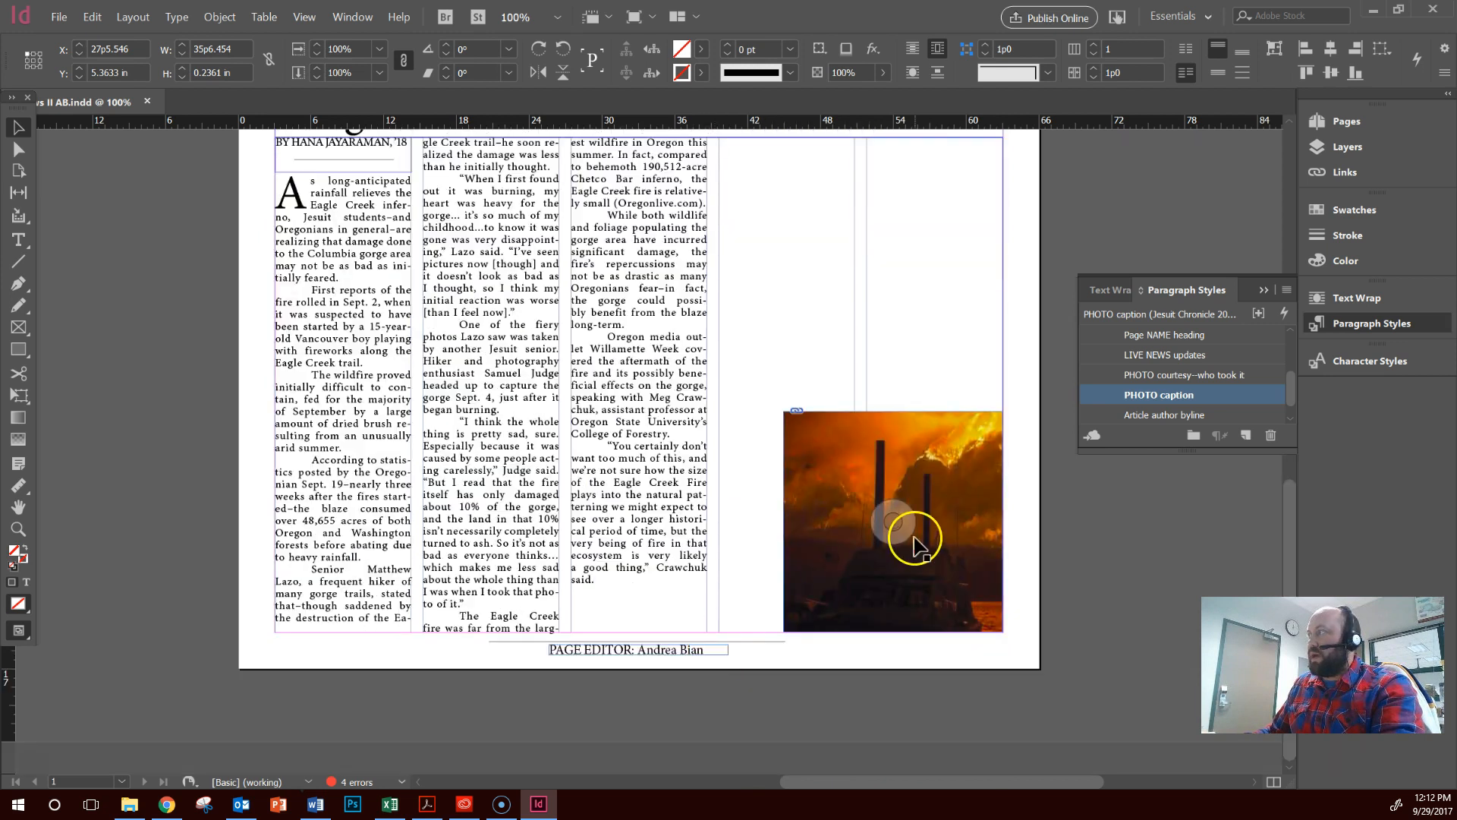
scroll(914, 540, "up", 12)
left_click(718, 372)
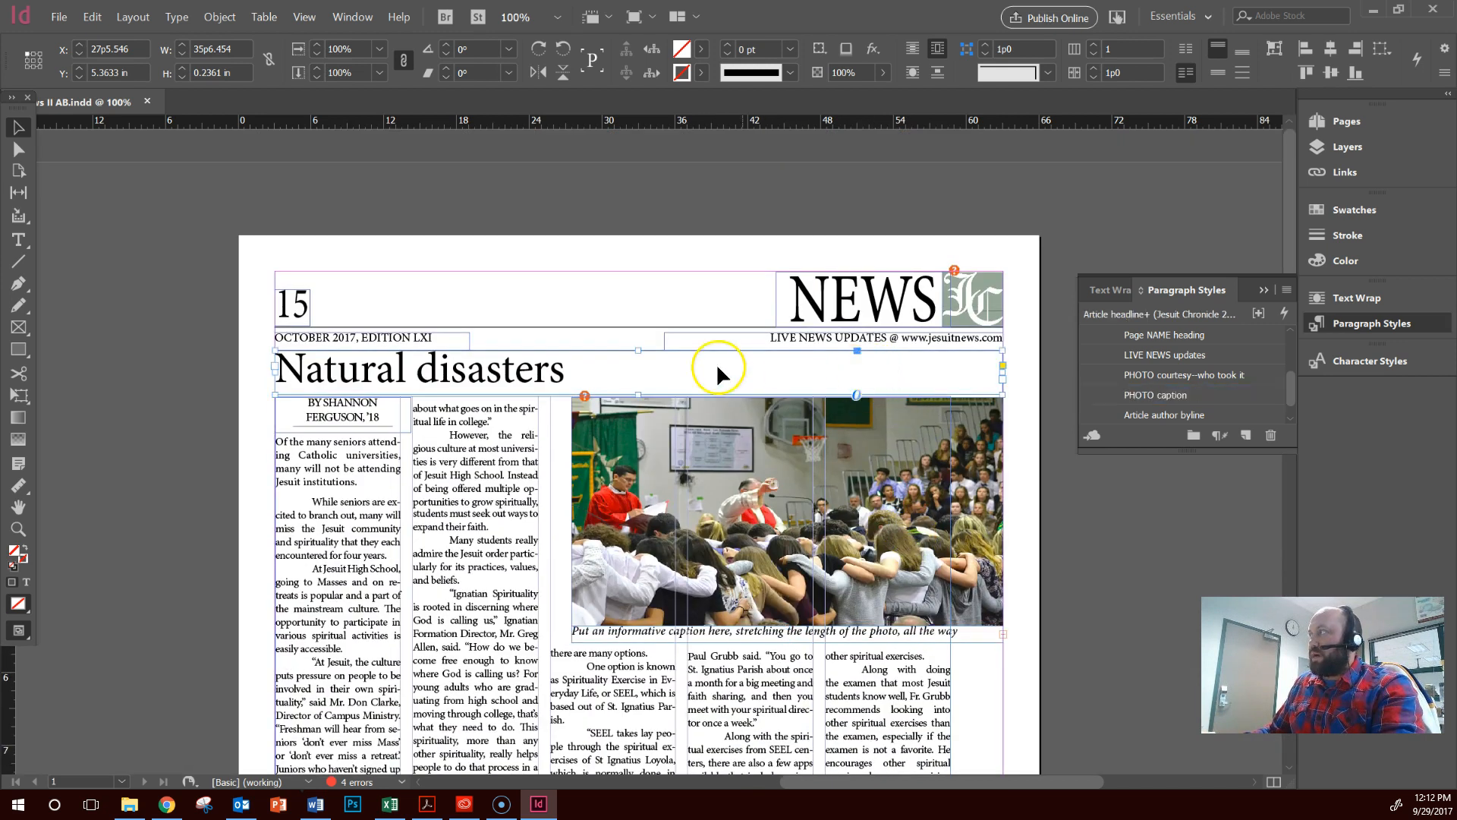
left_click(251, 425)
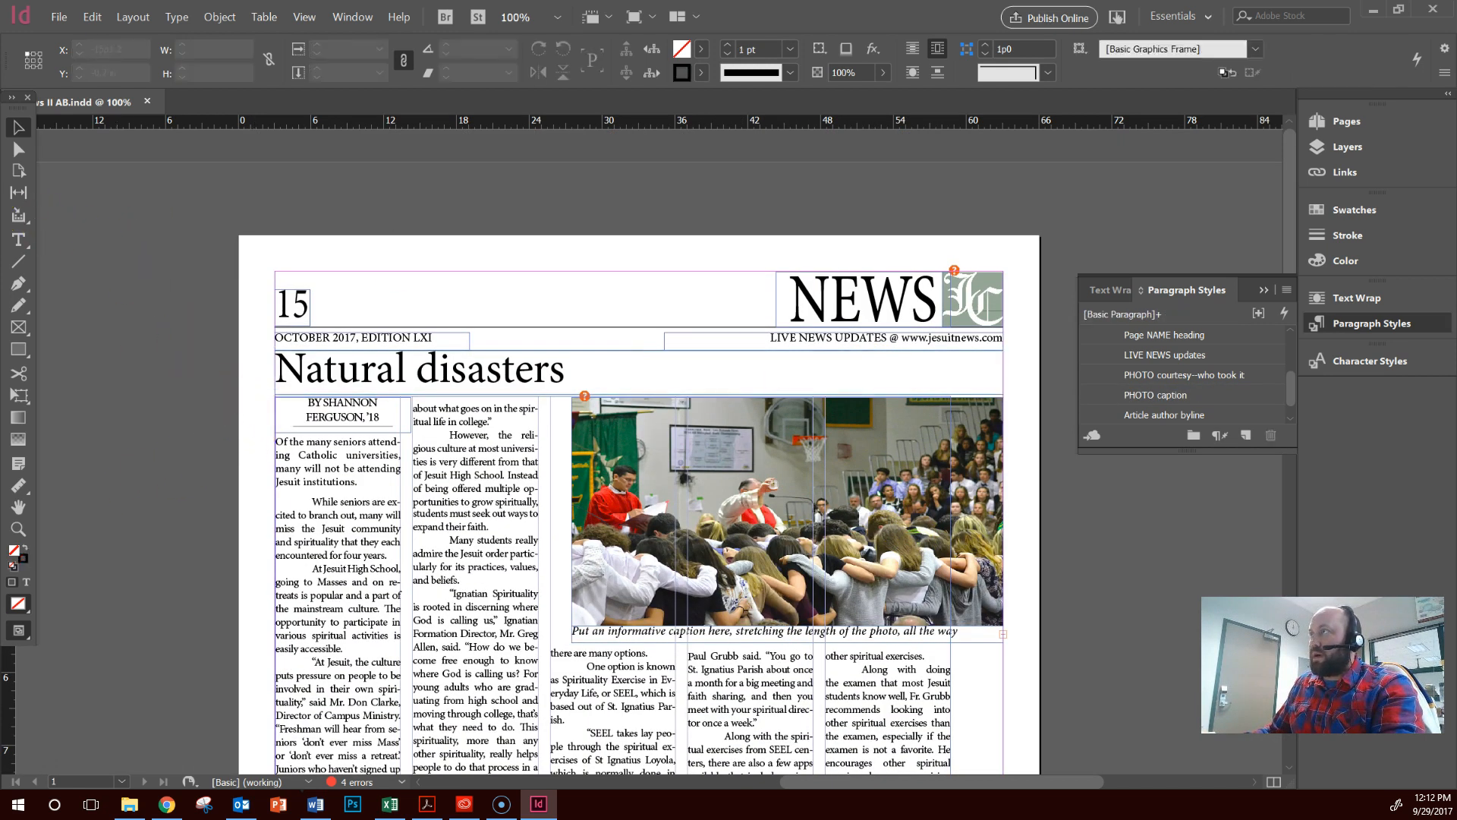
left_click(18, 247)
left_click_drag(439, 254, 641, 270)
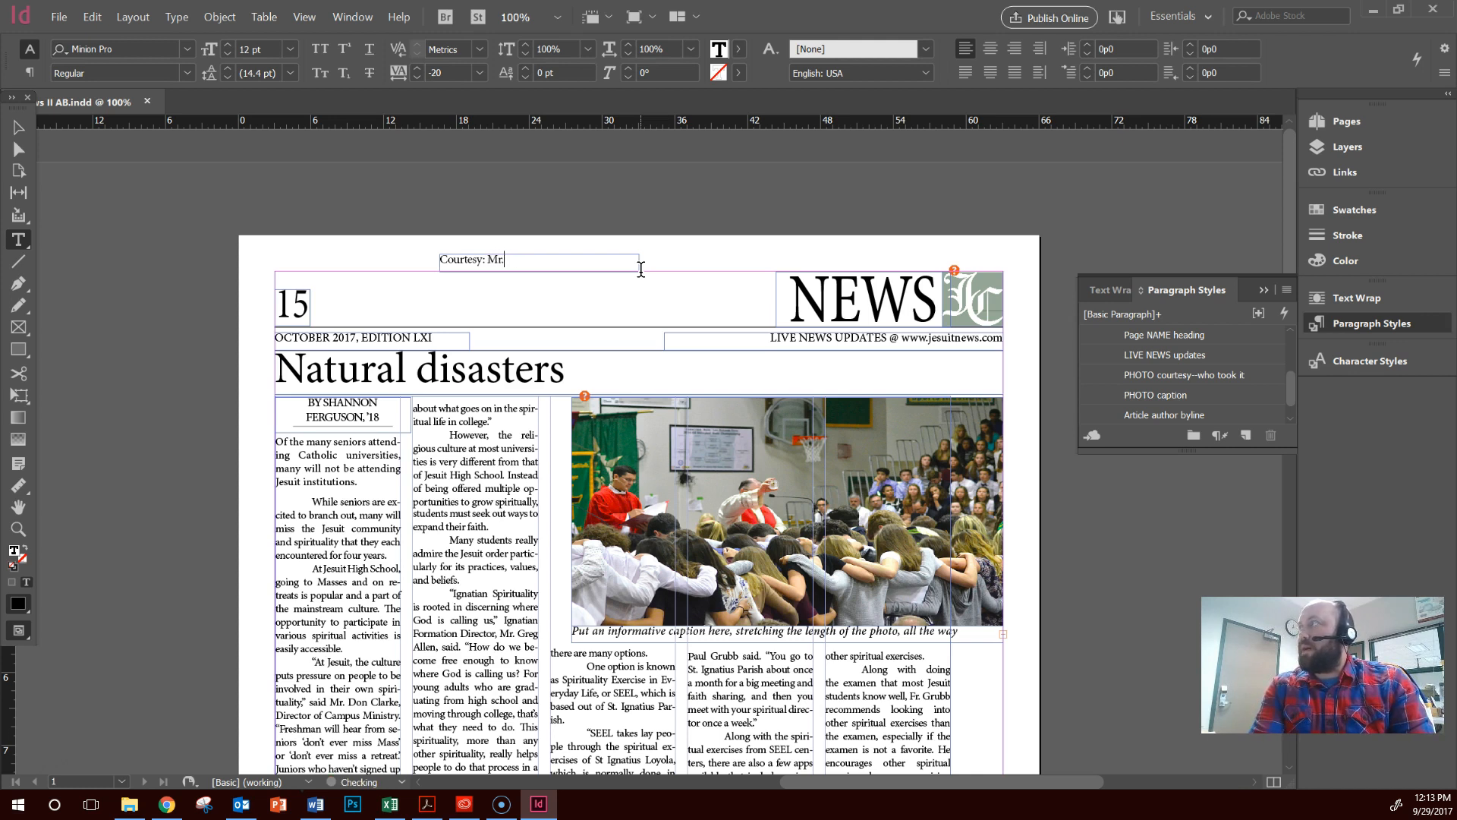
left_click(644, 271)
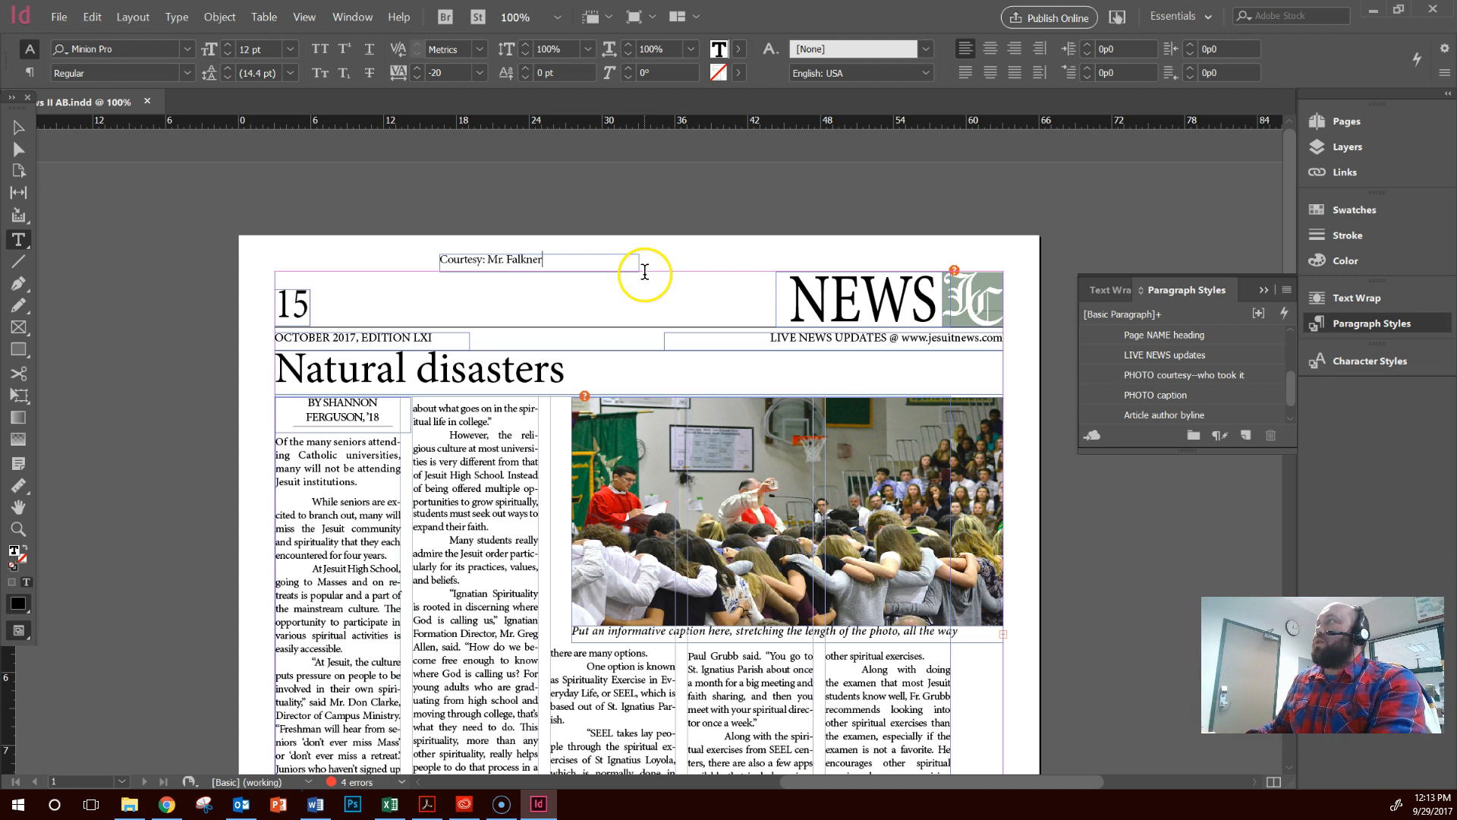
Apply the PHOTO courtesy--who took it style to the credit frame and place it just above the photo's upper-right corner
left_click(19, 128)
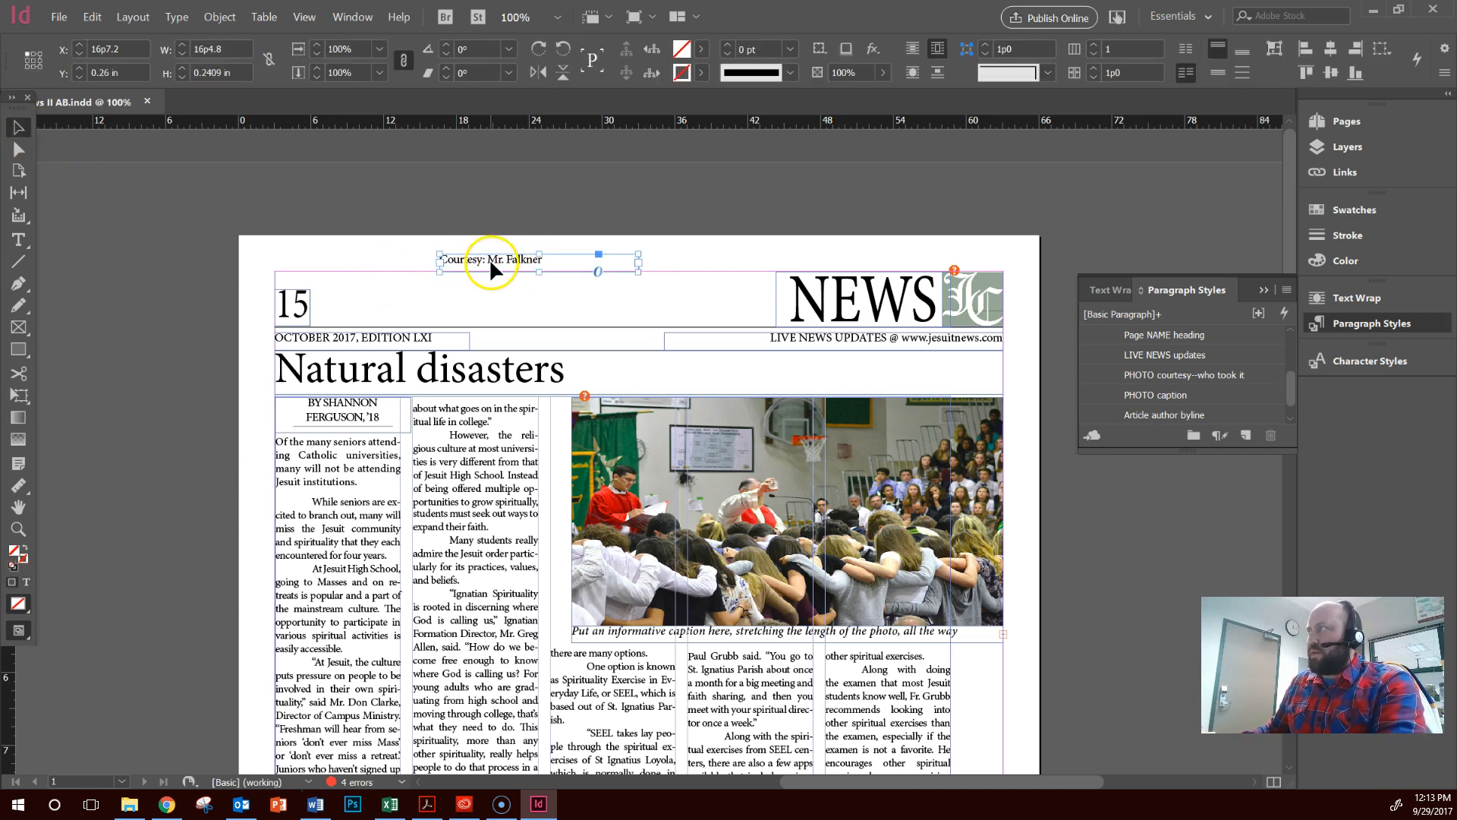
left_click(1167, 382)
left_click_drag(441, 275, 958, 387)
left_click(1013, 425)
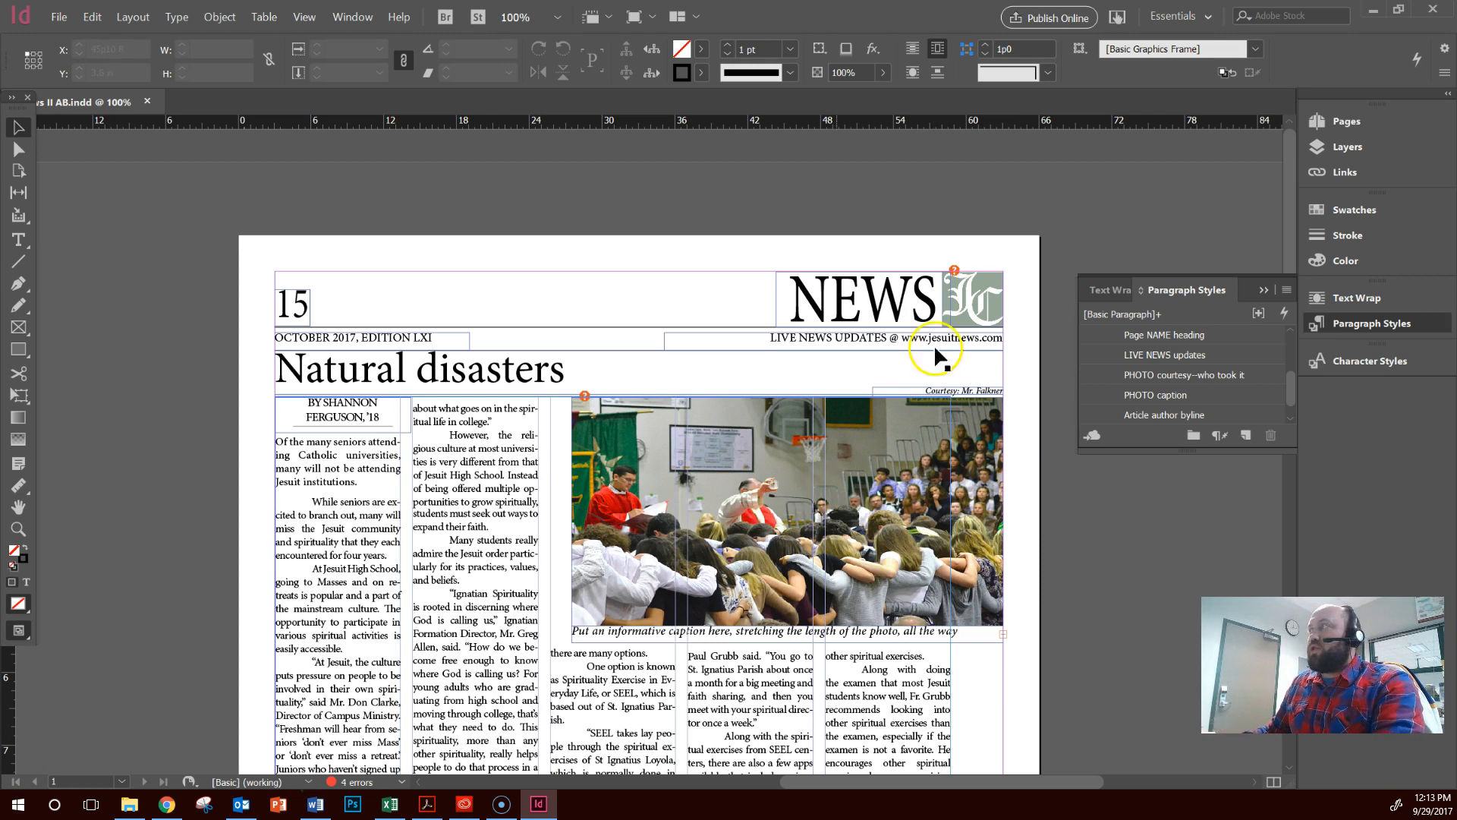
scroll(1184, 383, "up", 3)
scroll(1194, 390, "down", 1)
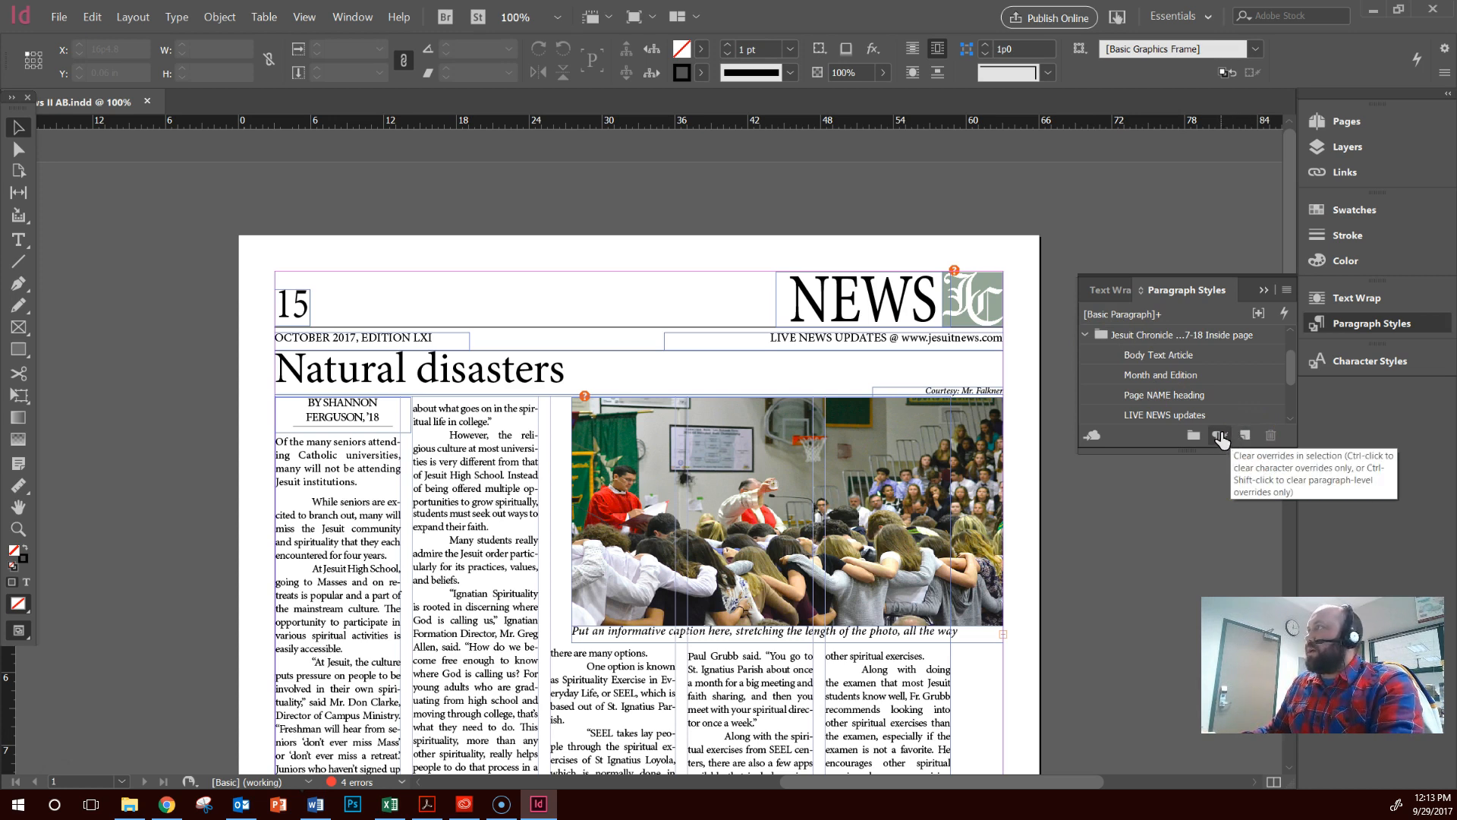
Close the News II AB.indd document, saving its changes
left_click(148, 102)
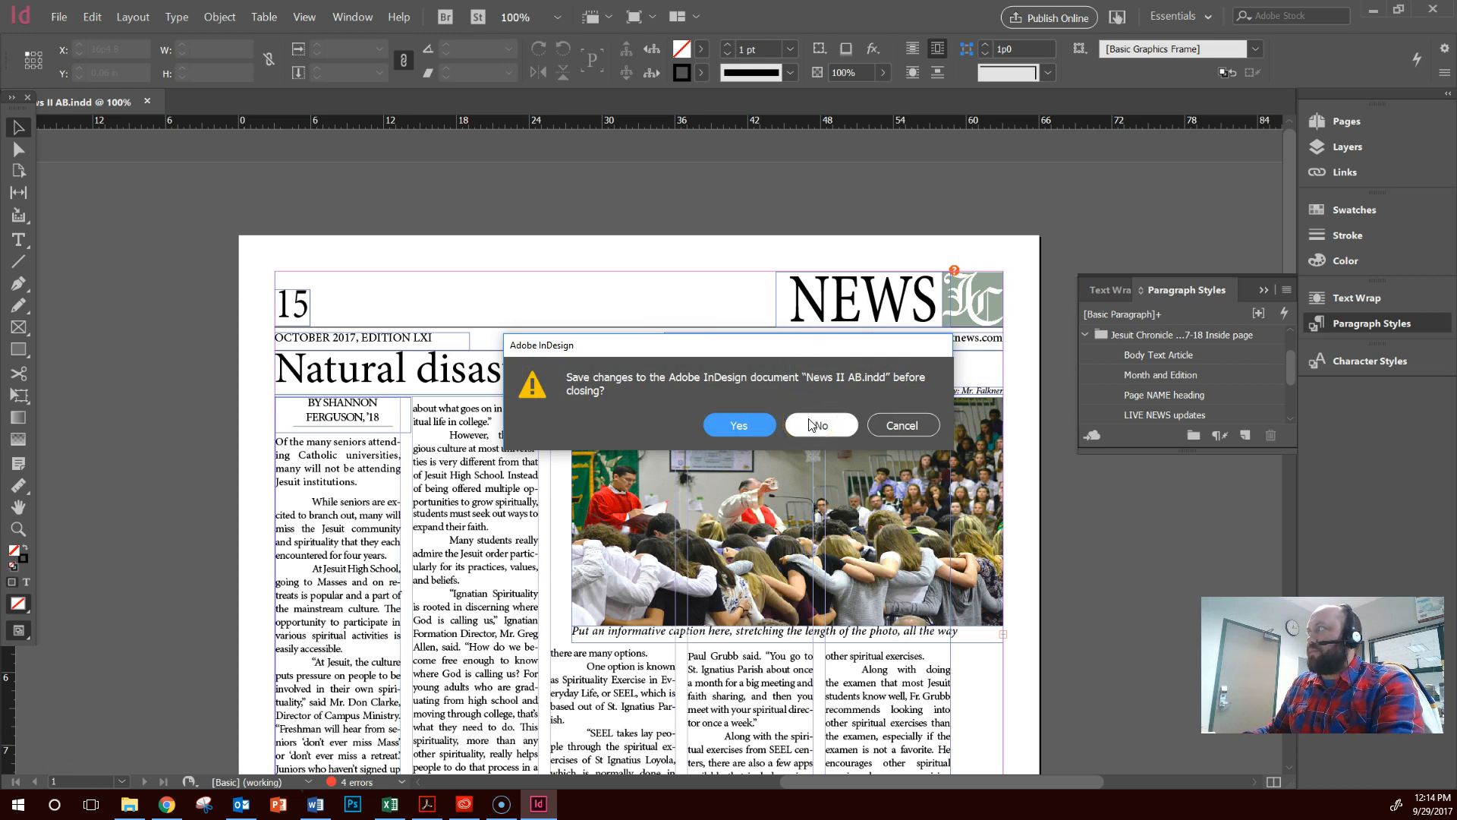
left_click(759, 427)
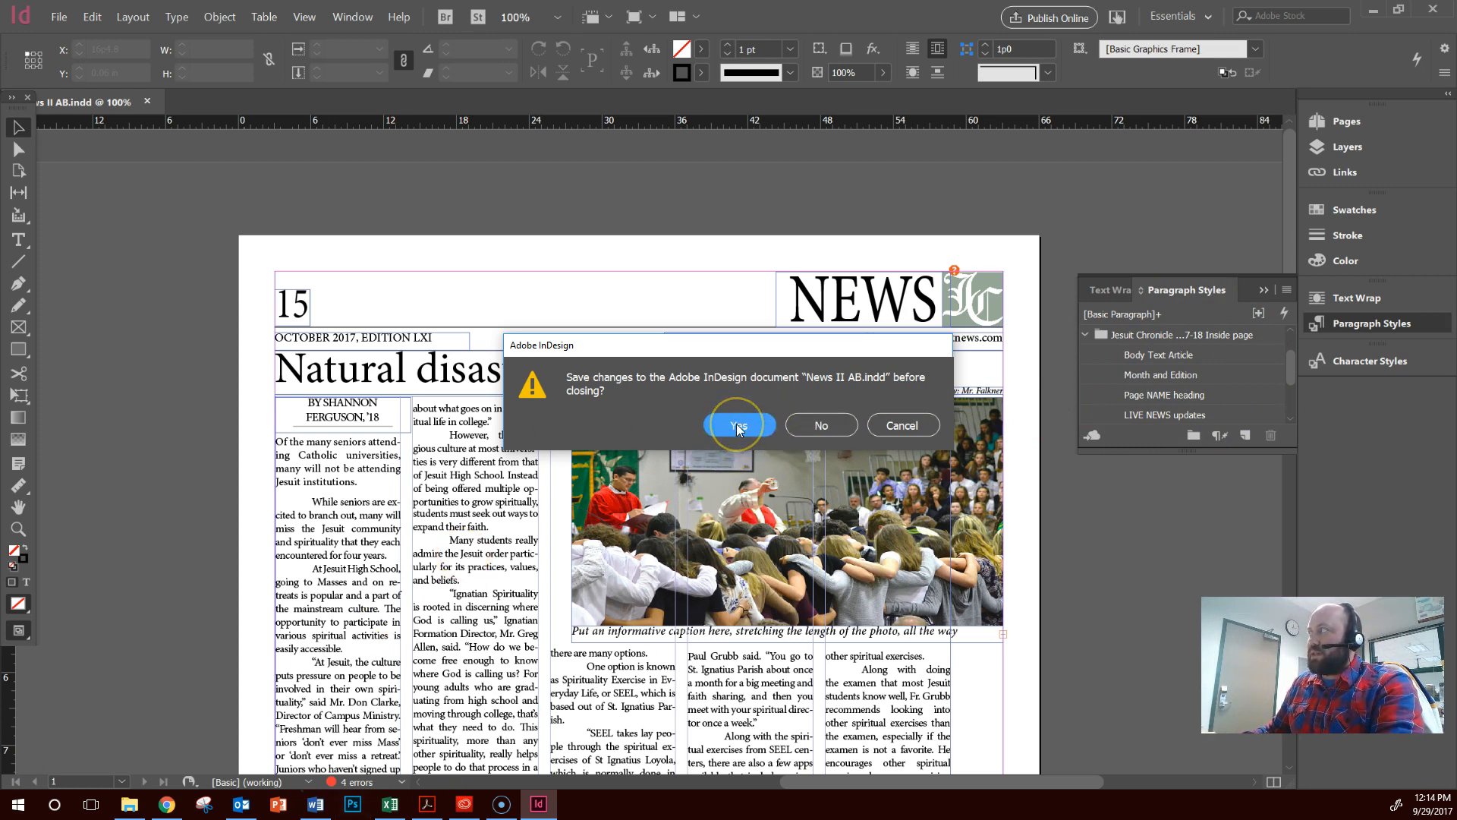
left_click(737, 424)
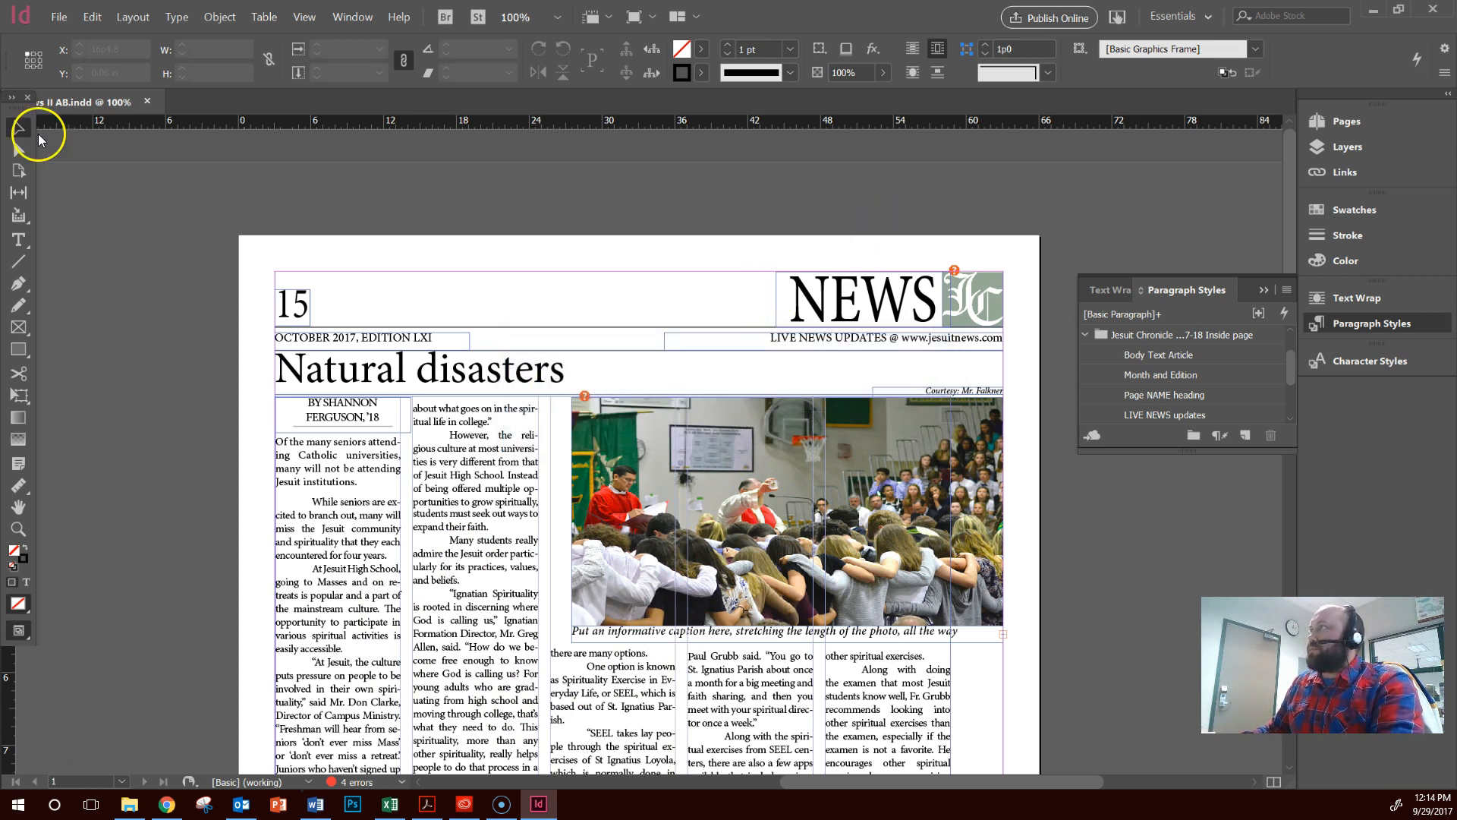
left_click(149, 101)
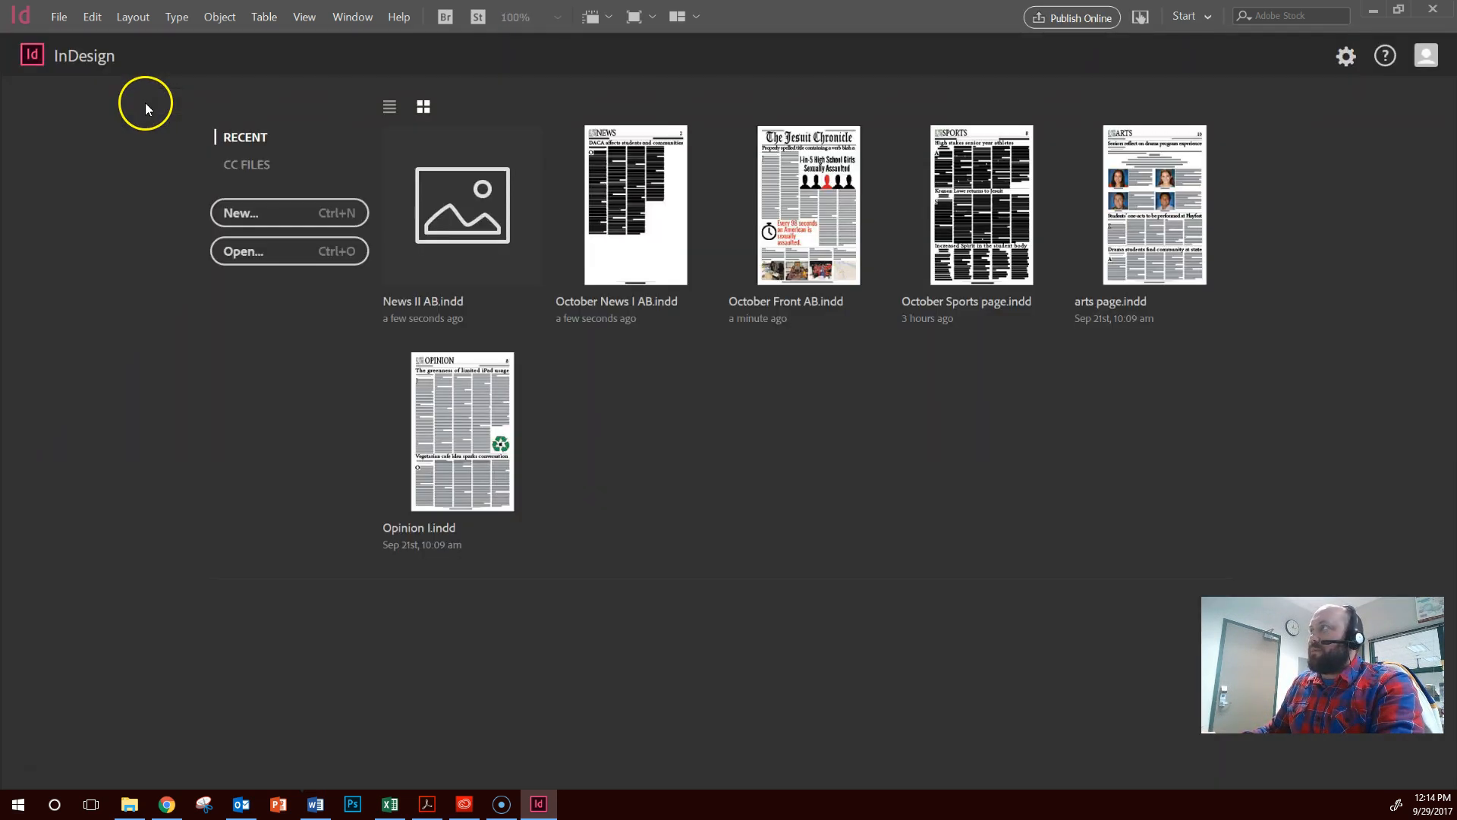
Start opening an existing document and browse to the crusader classroom drive
left_click(335, 254)
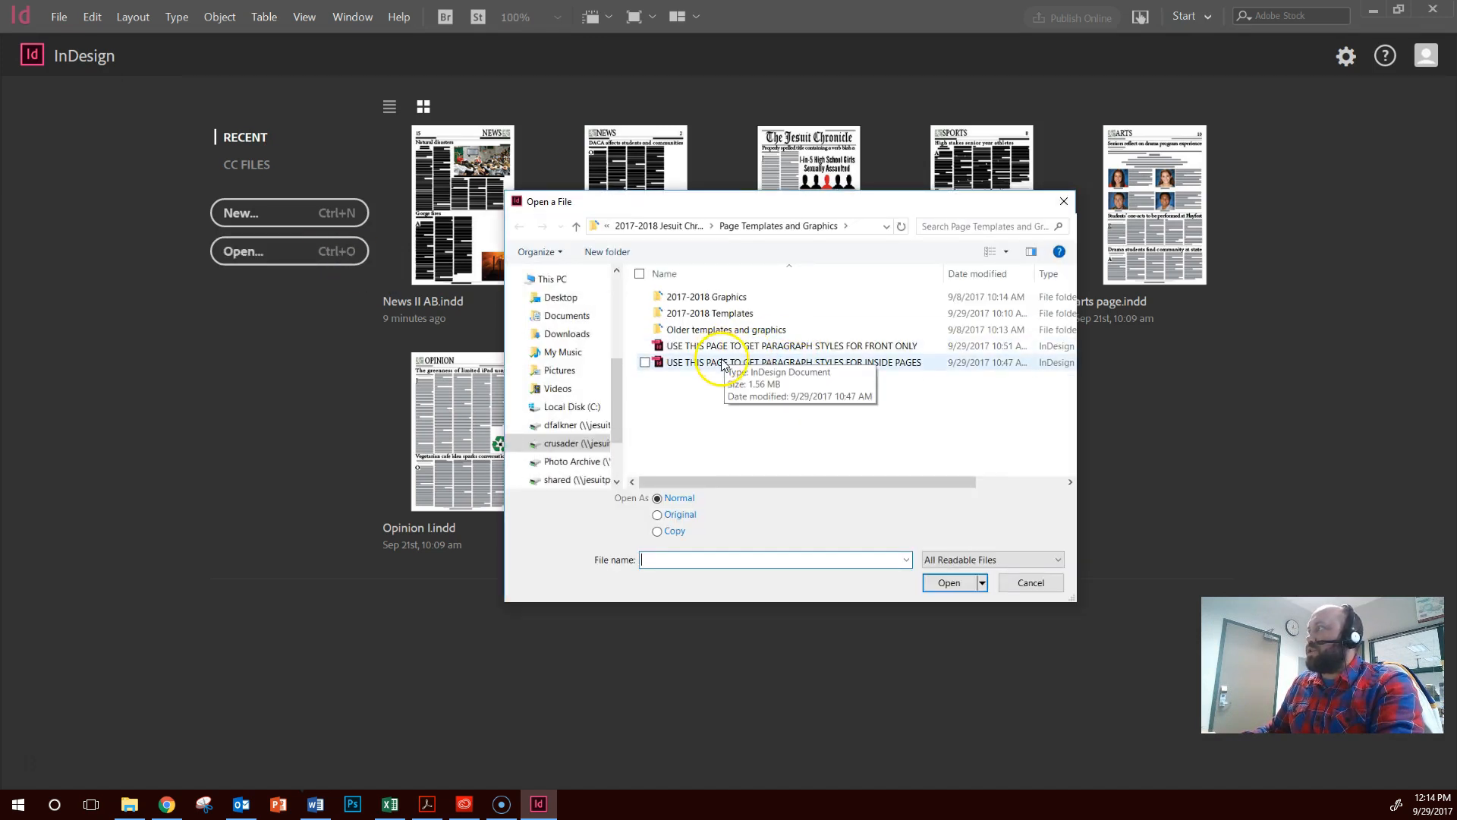
left_click(644, 226)
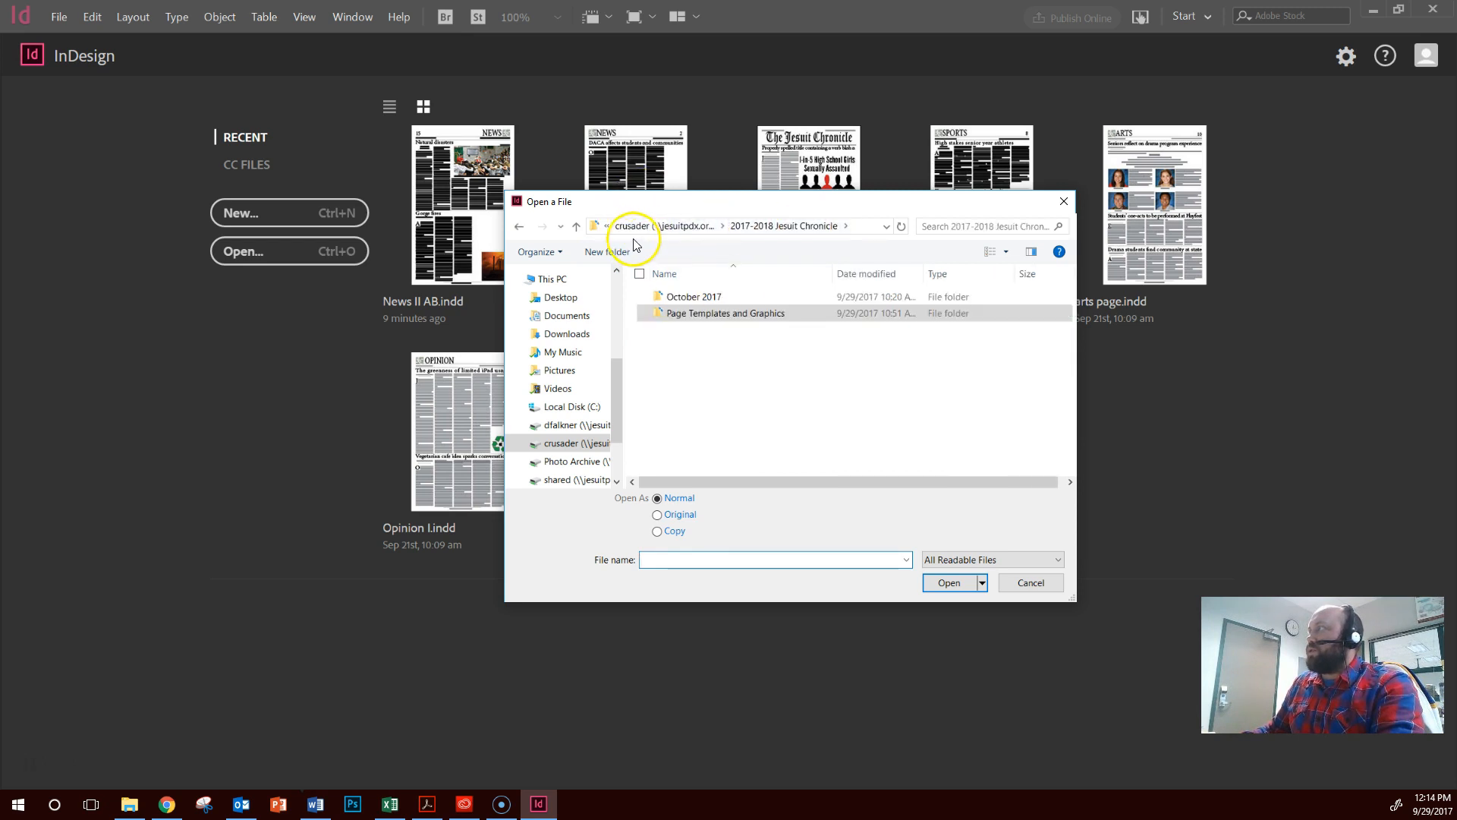
left_click(609, 226)
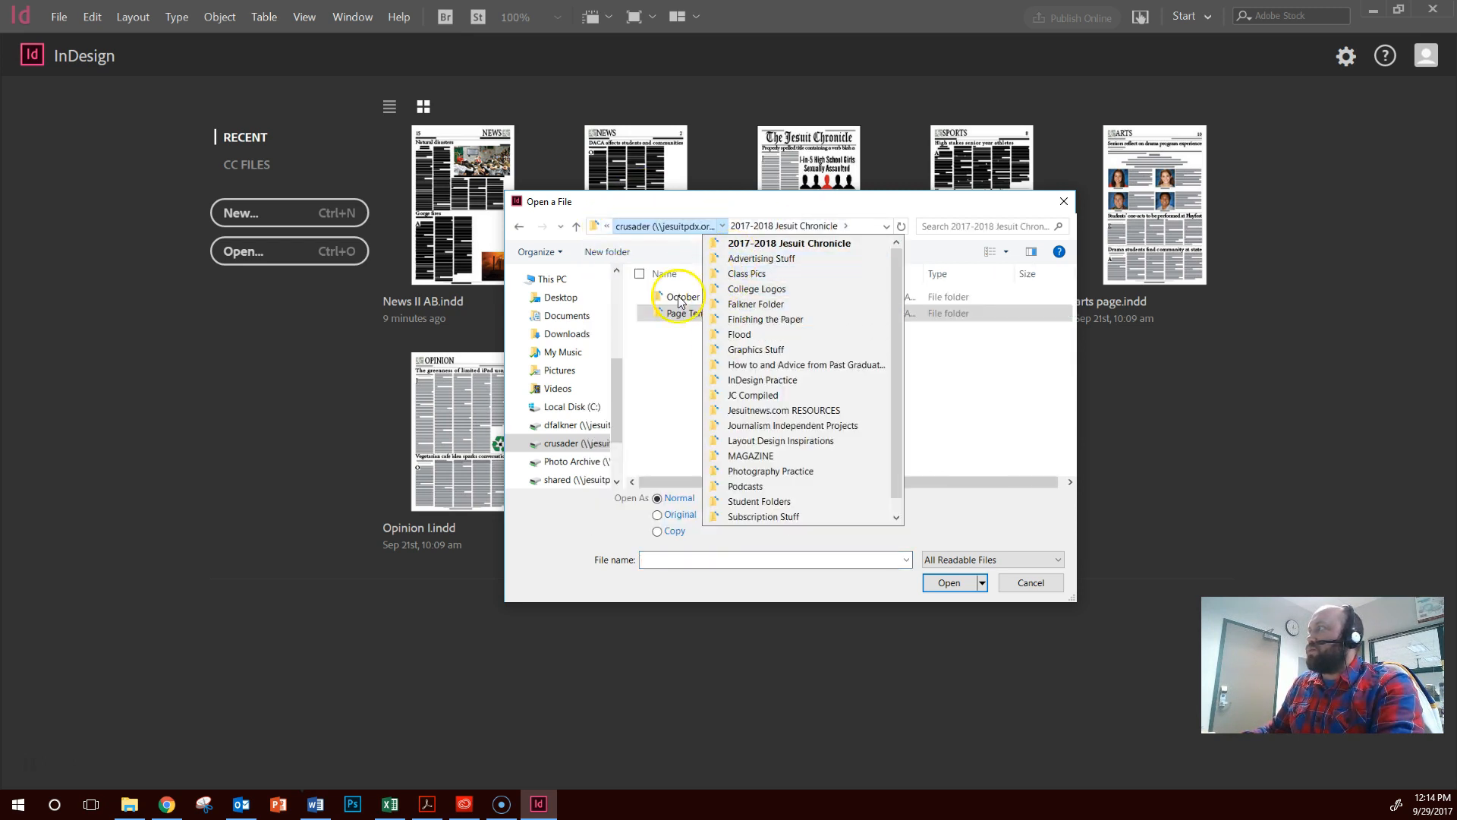
left_click(650, 286)
left_click(519, 228)
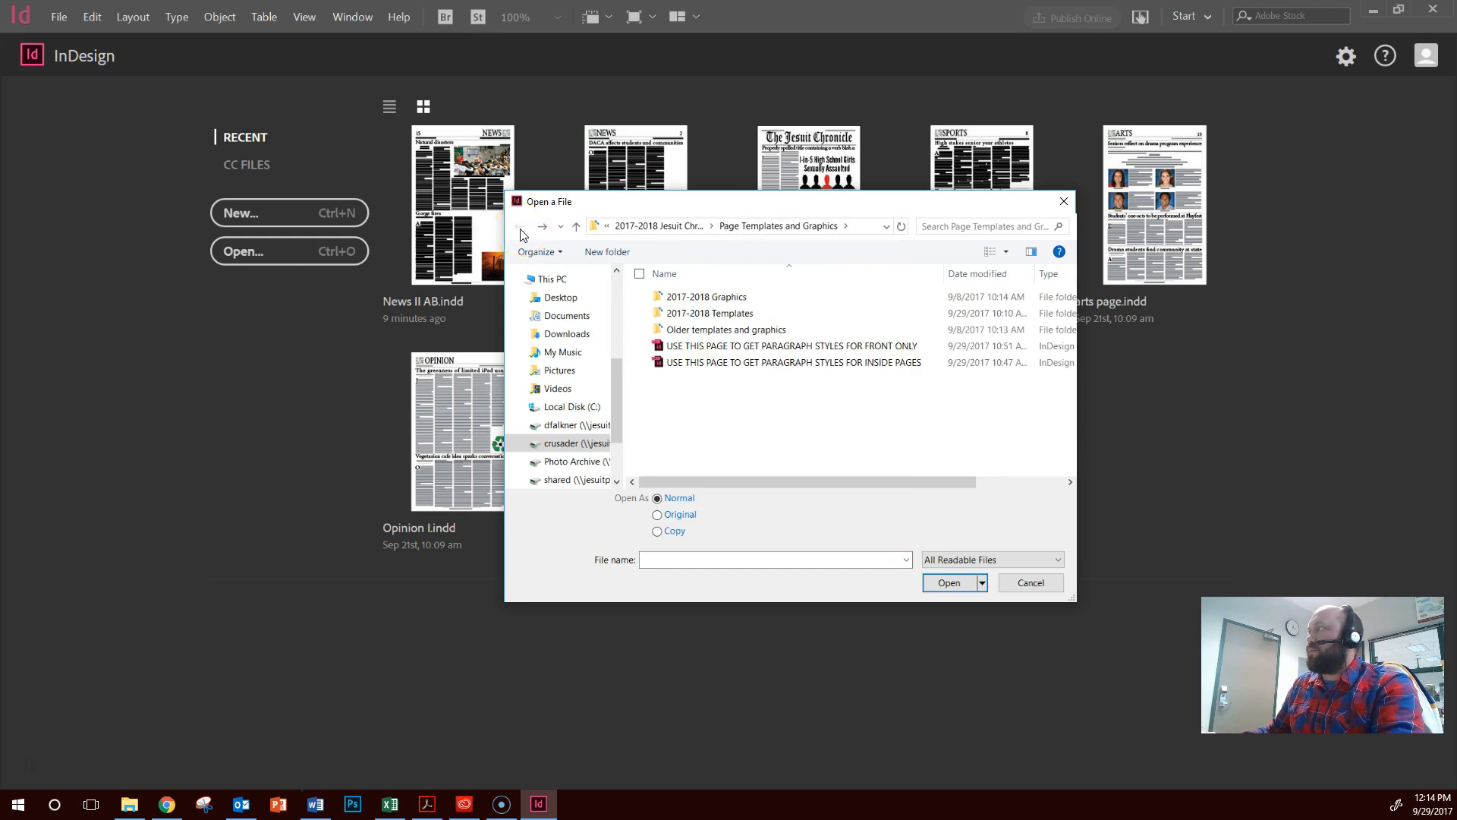
left_click(568, 443)
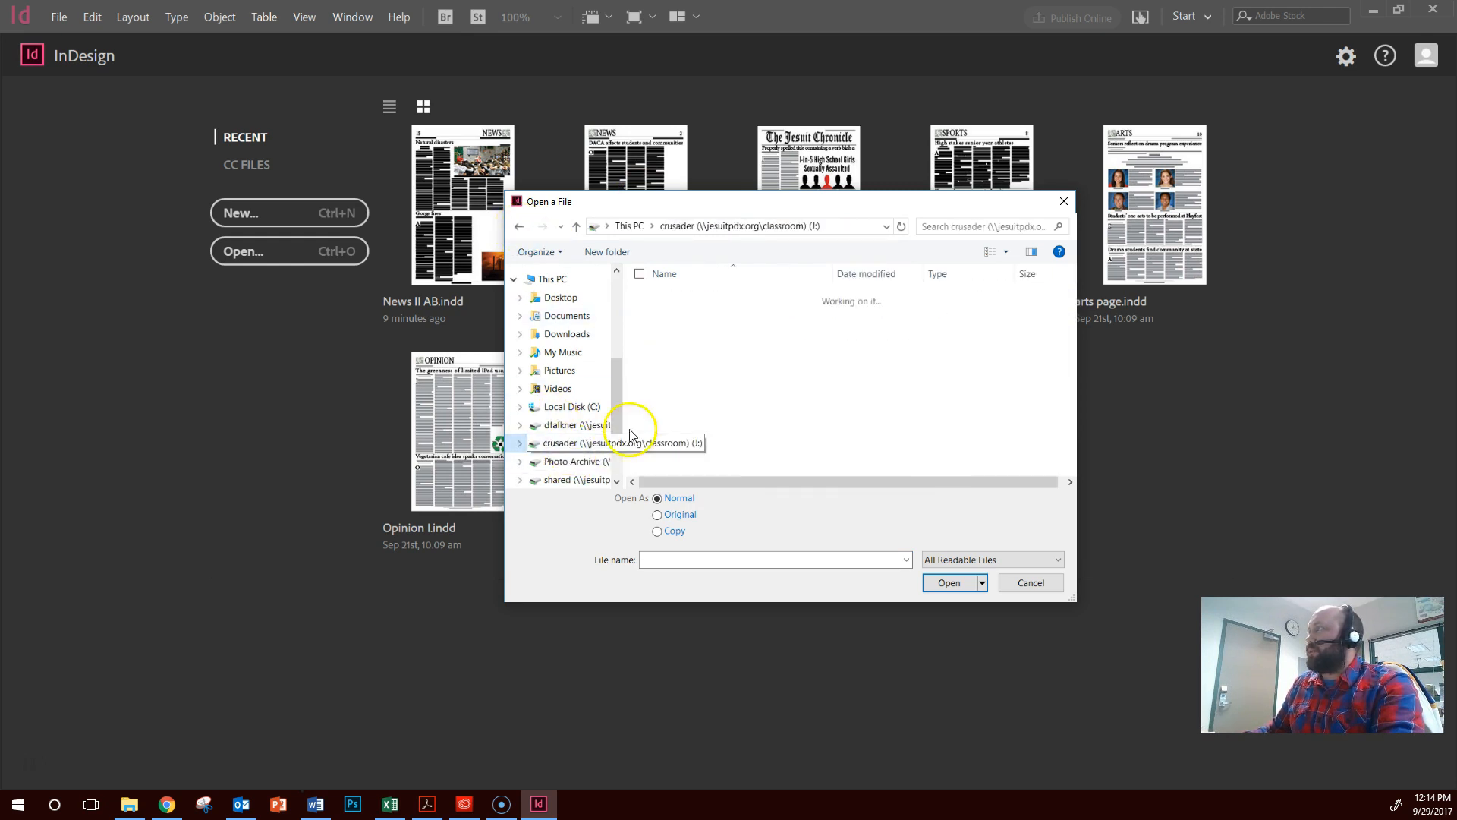
Open the version 3 march front document from JC Compiled, 2016-2017 Jesuit Crusader, Issue 5 March, 1. Front
double_click(727, 461)
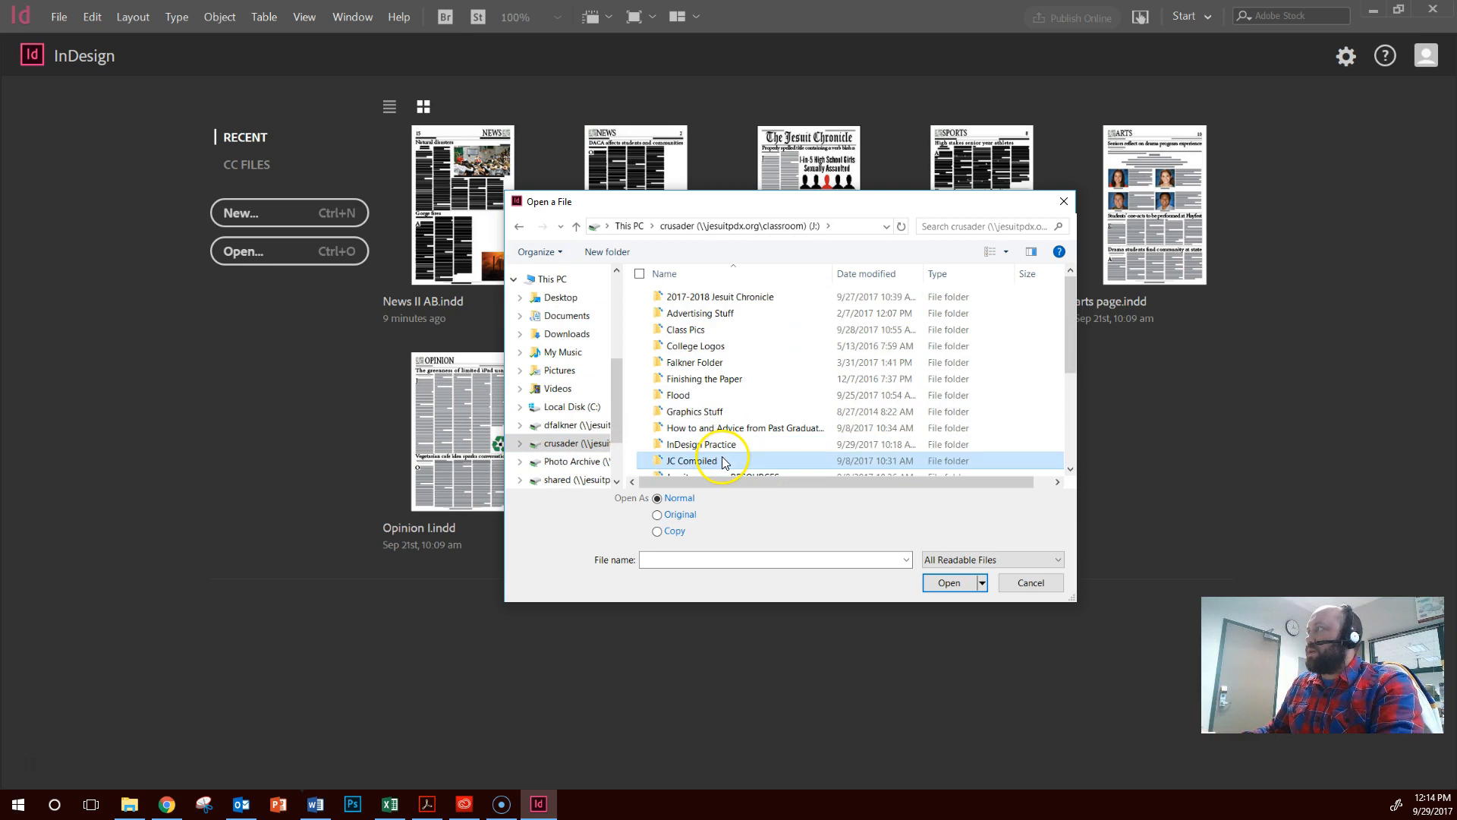
double_click(743, 395)
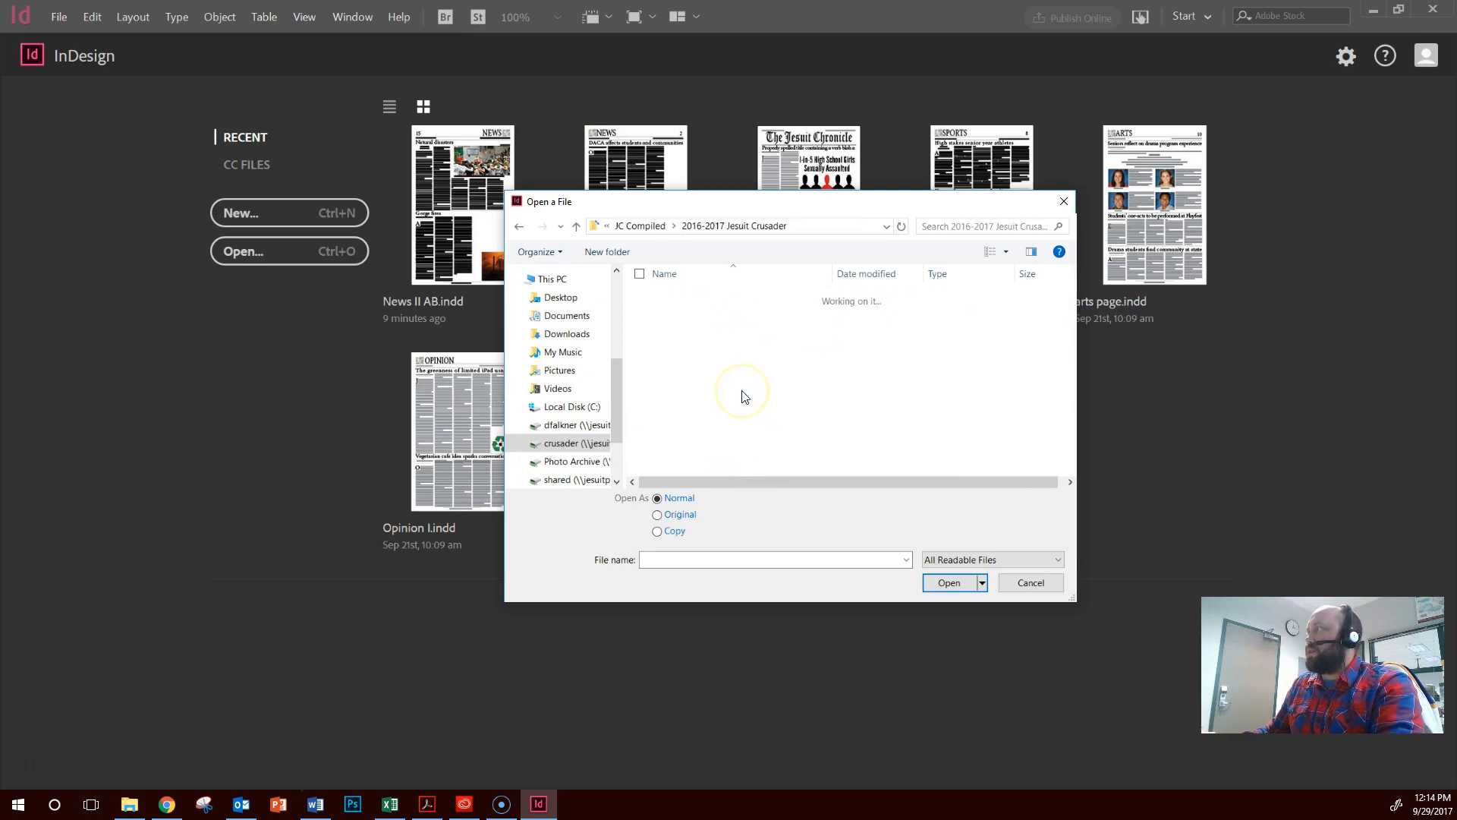
double_click(742, 379)
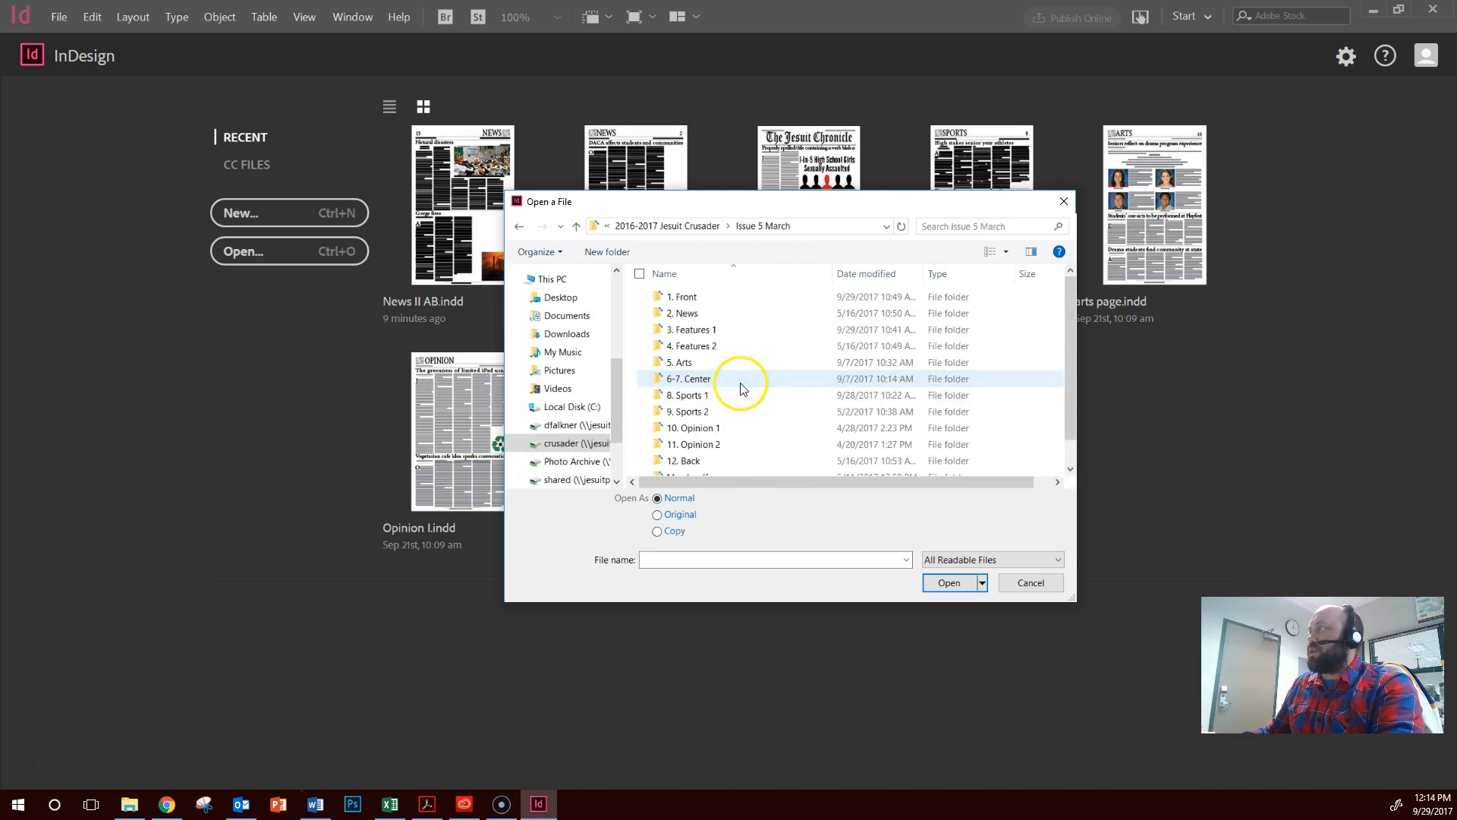
double_click(749, 302)
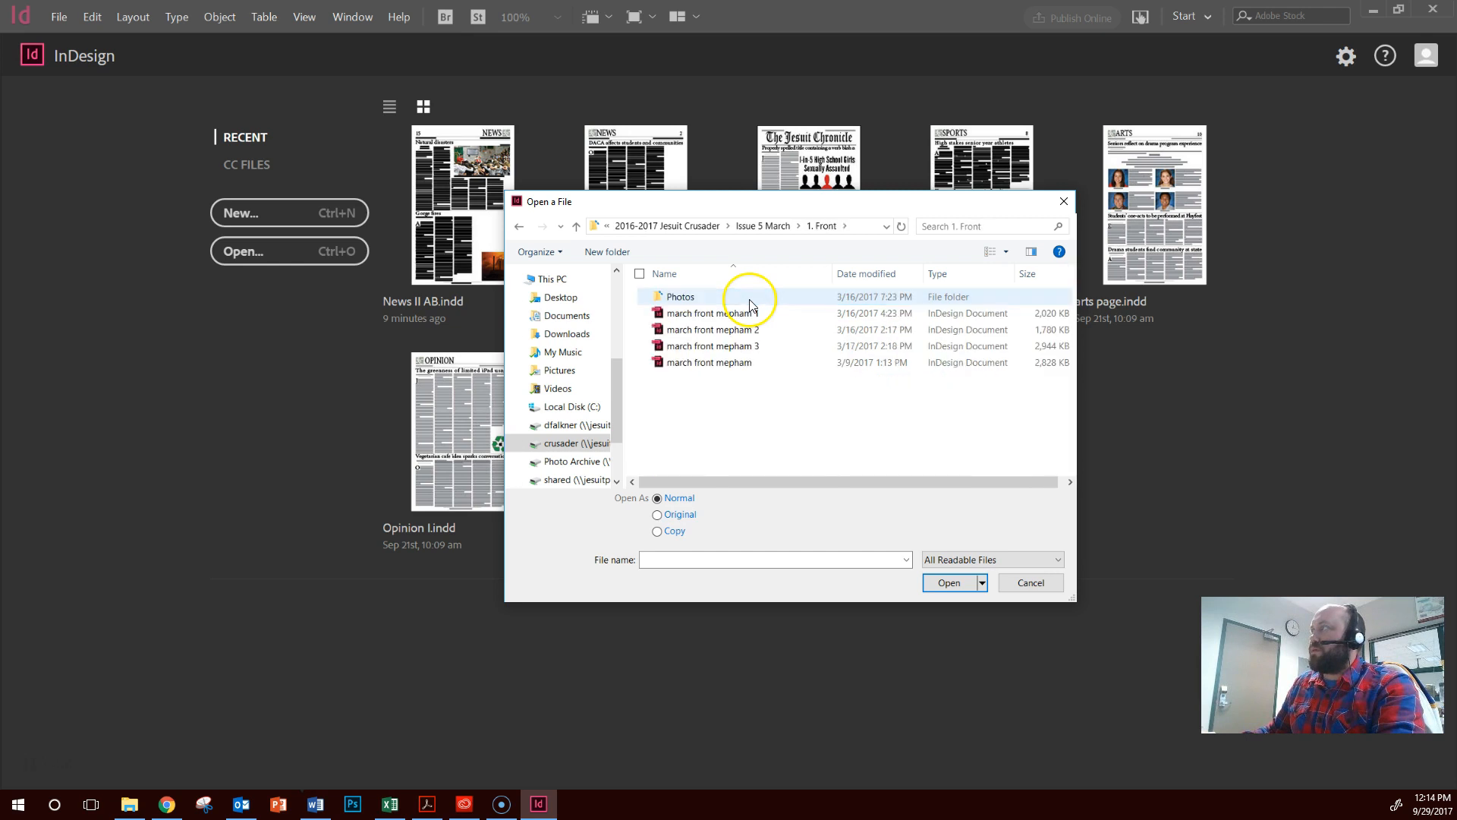
double_click(742, 348)
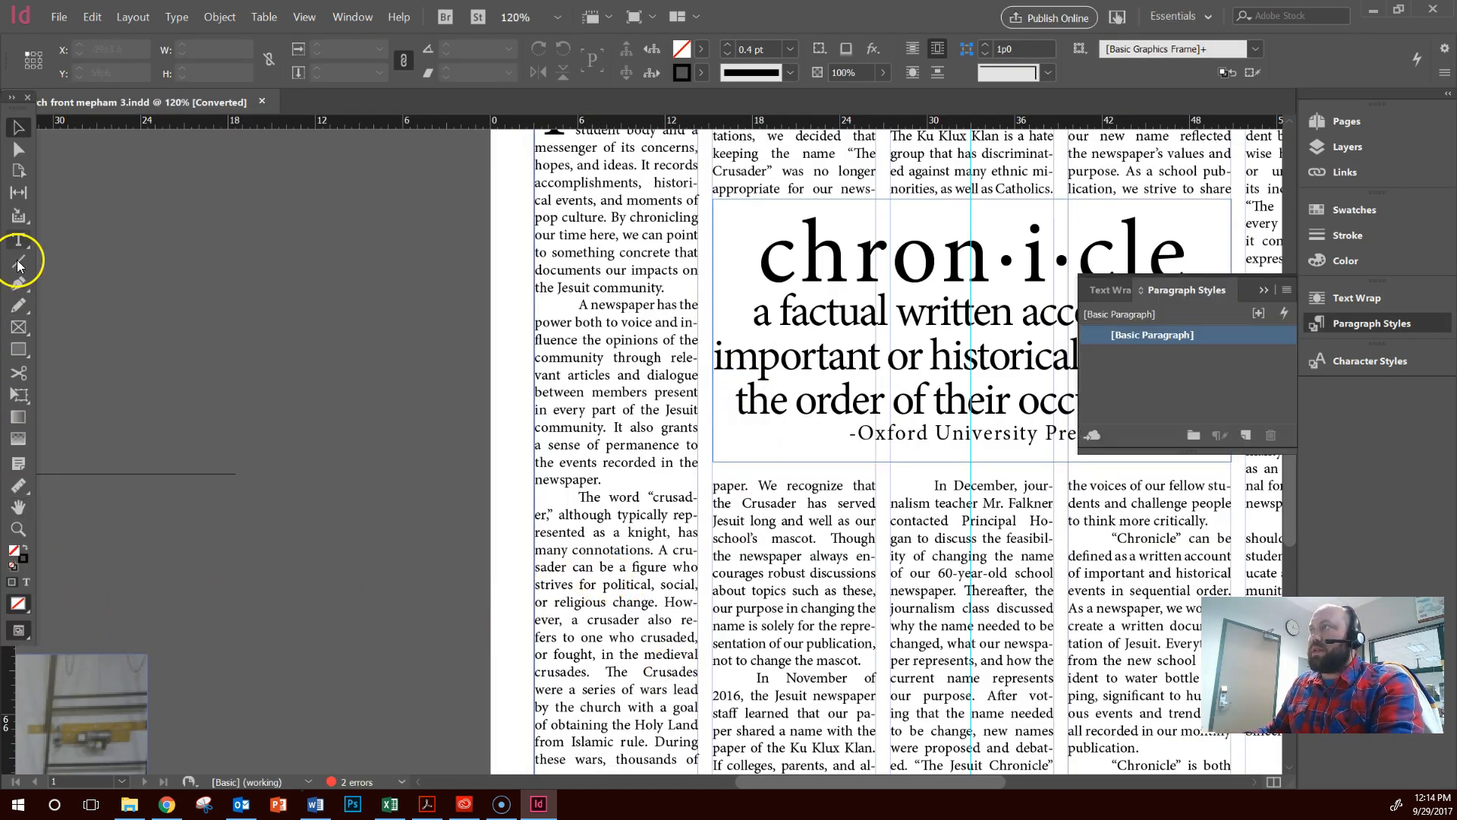
Examine the masthead and lead headline at the top of the March 2017 front page
left_click(21, 509)
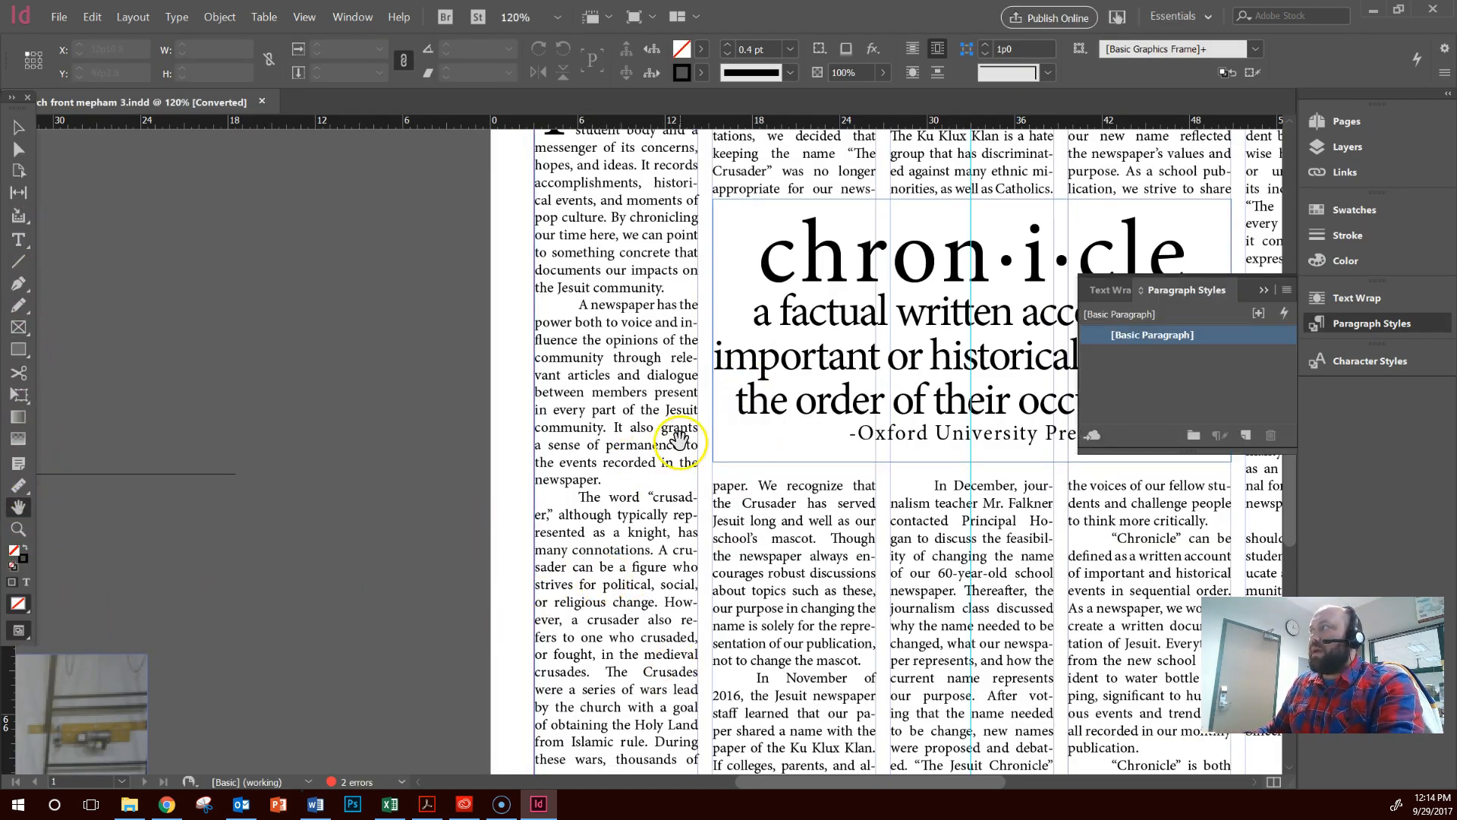
left_click_drag(680, 440, 120, 644)
left_click_drag(246, 429, 379, 625)
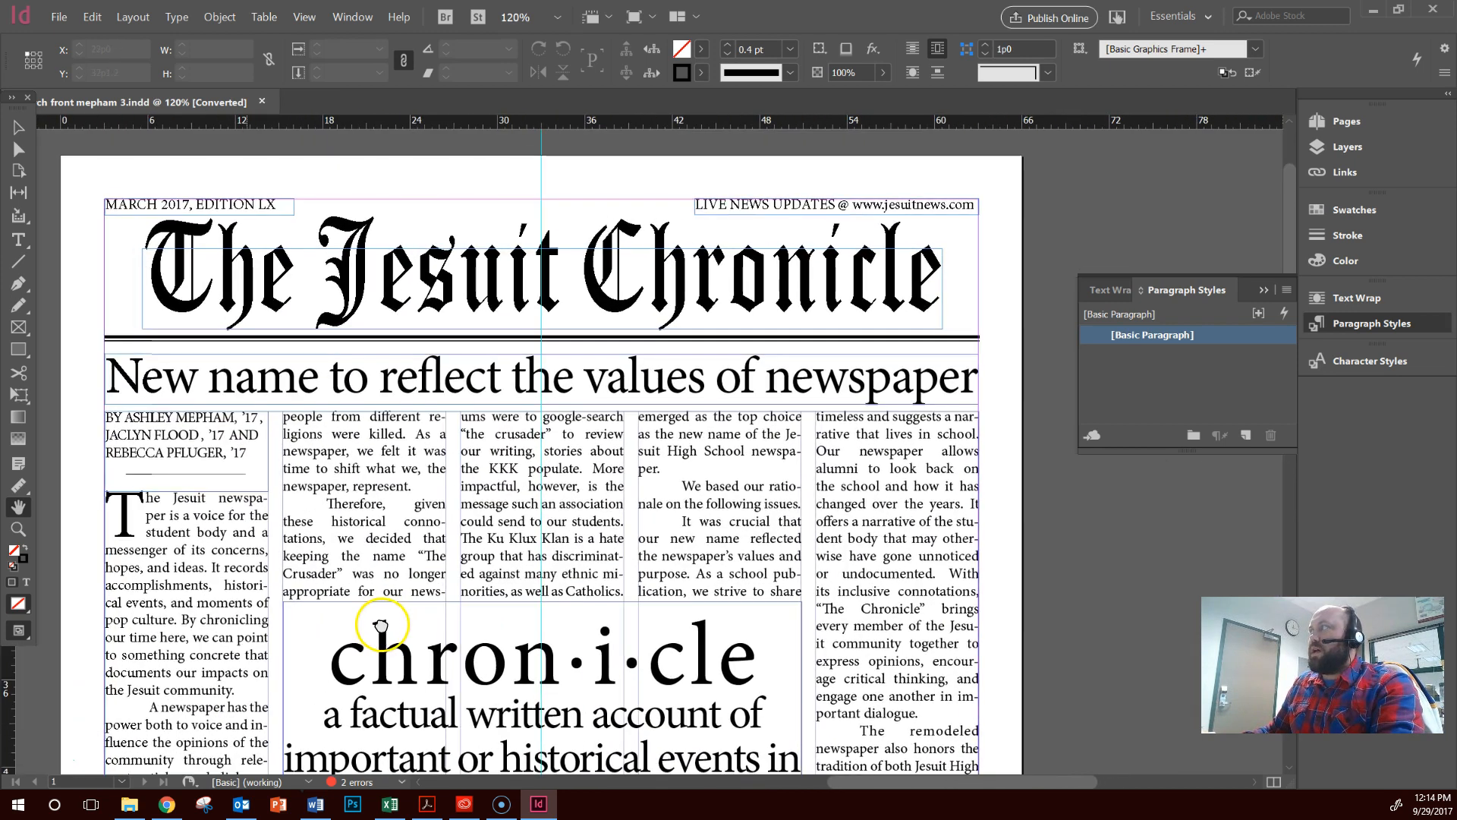
Start loading paragraph styles and browse the crusader drive to 2017-2018 Jesuit Chronicle, Page Templates and Graphics
left_click(24, 126)
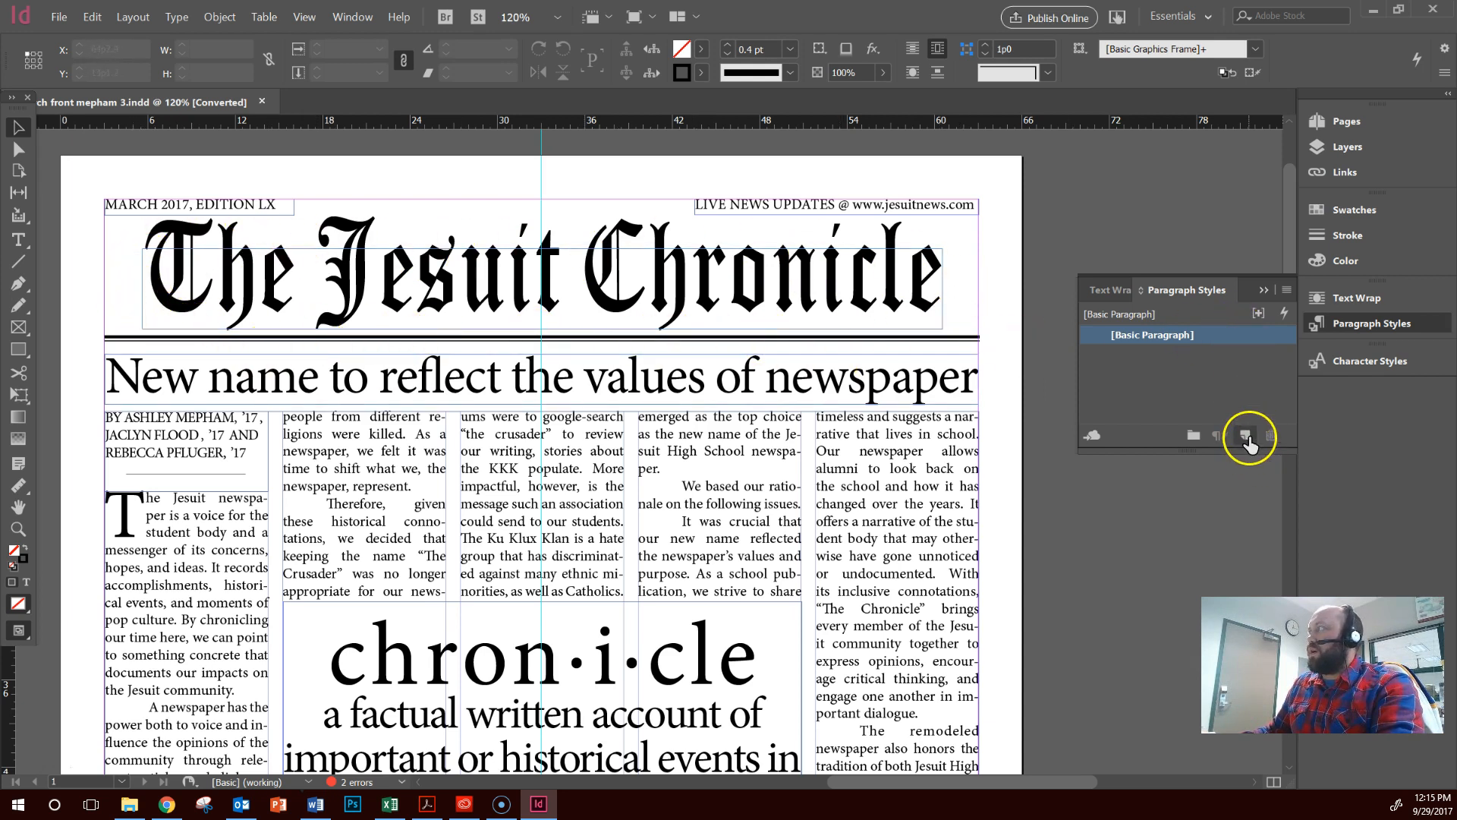
left_click(1286, 290)
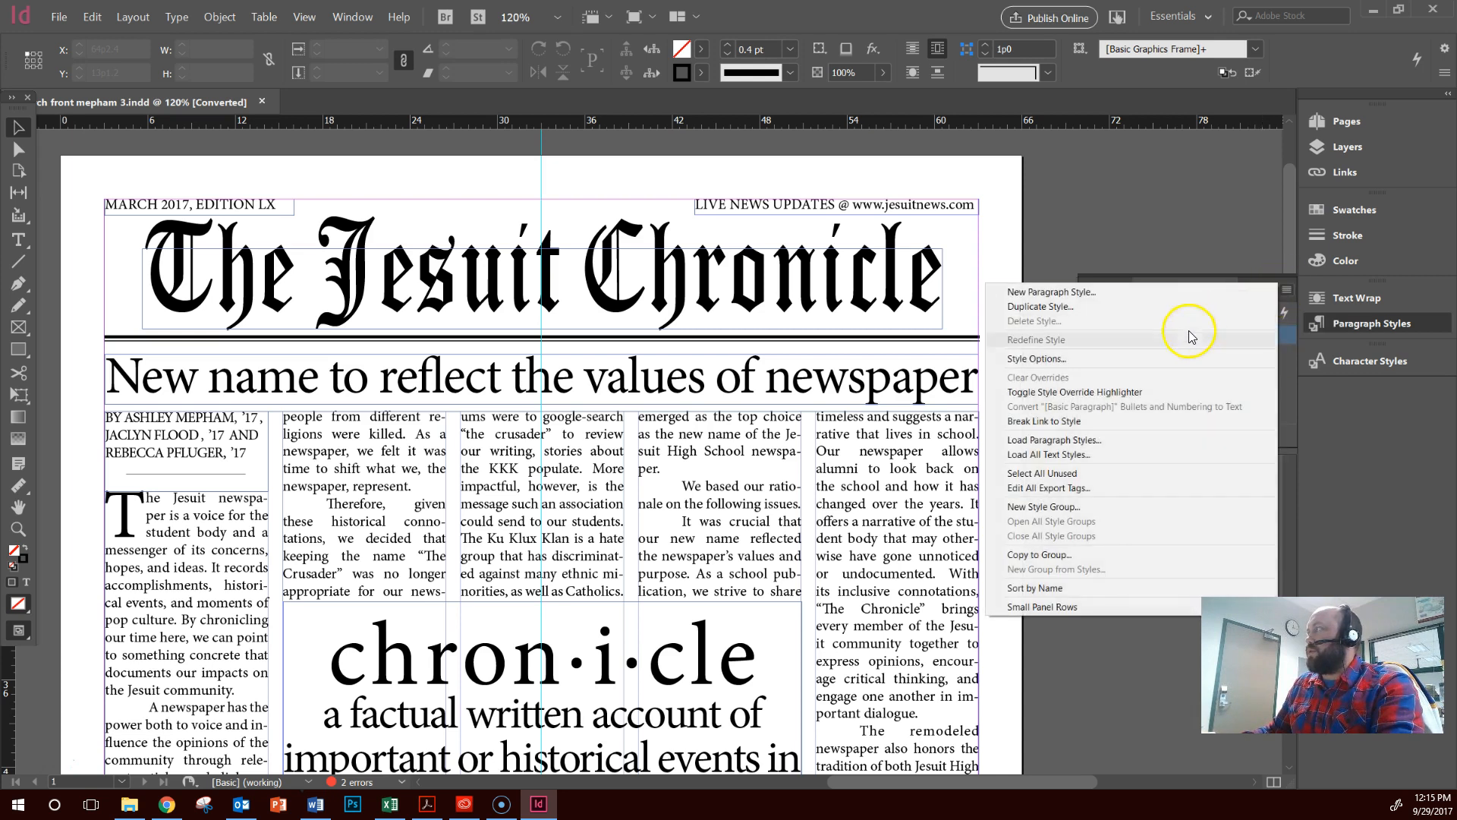
left_click(1073, 440)
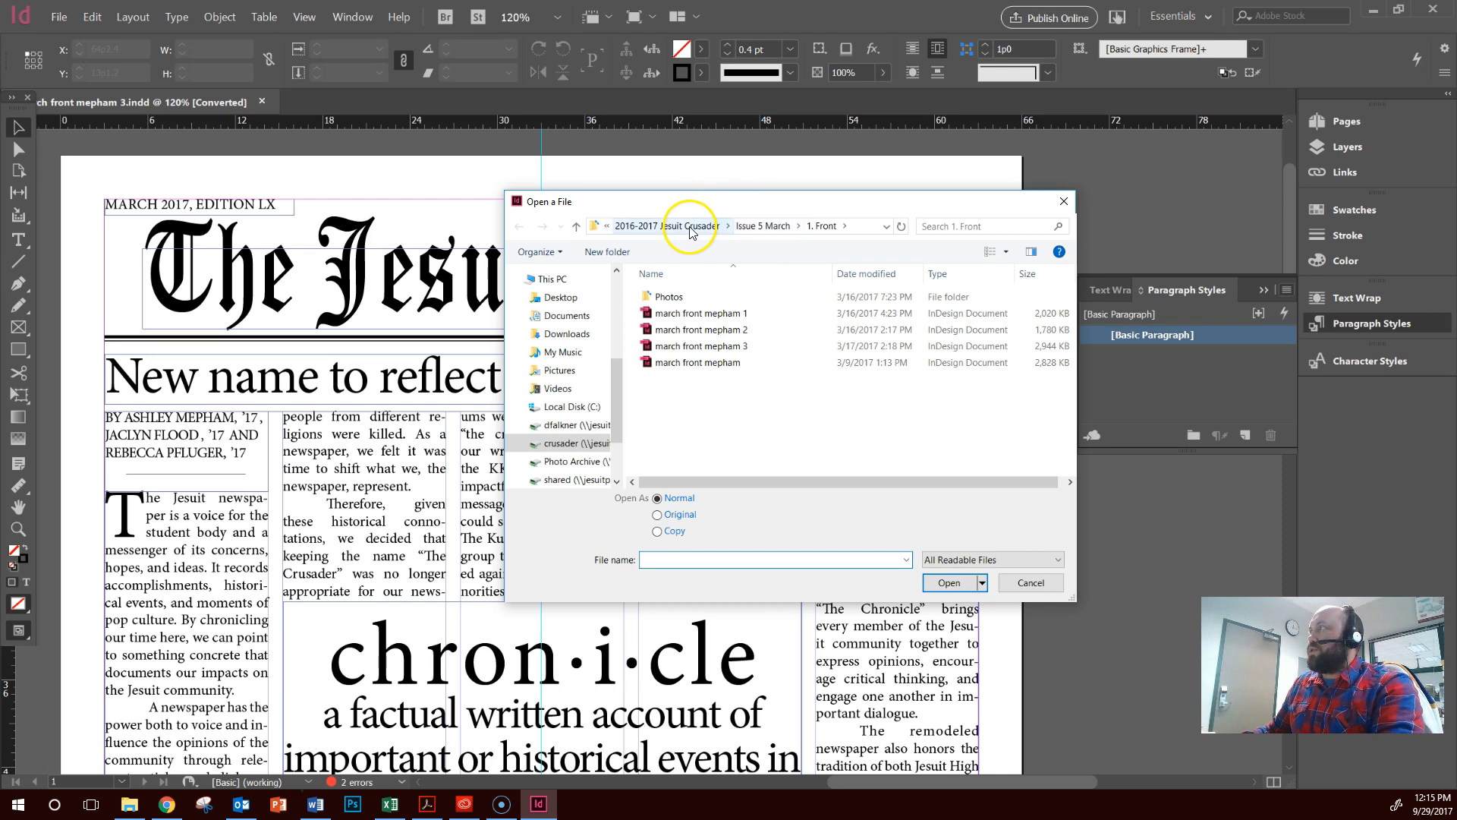
left_click(606, 225)
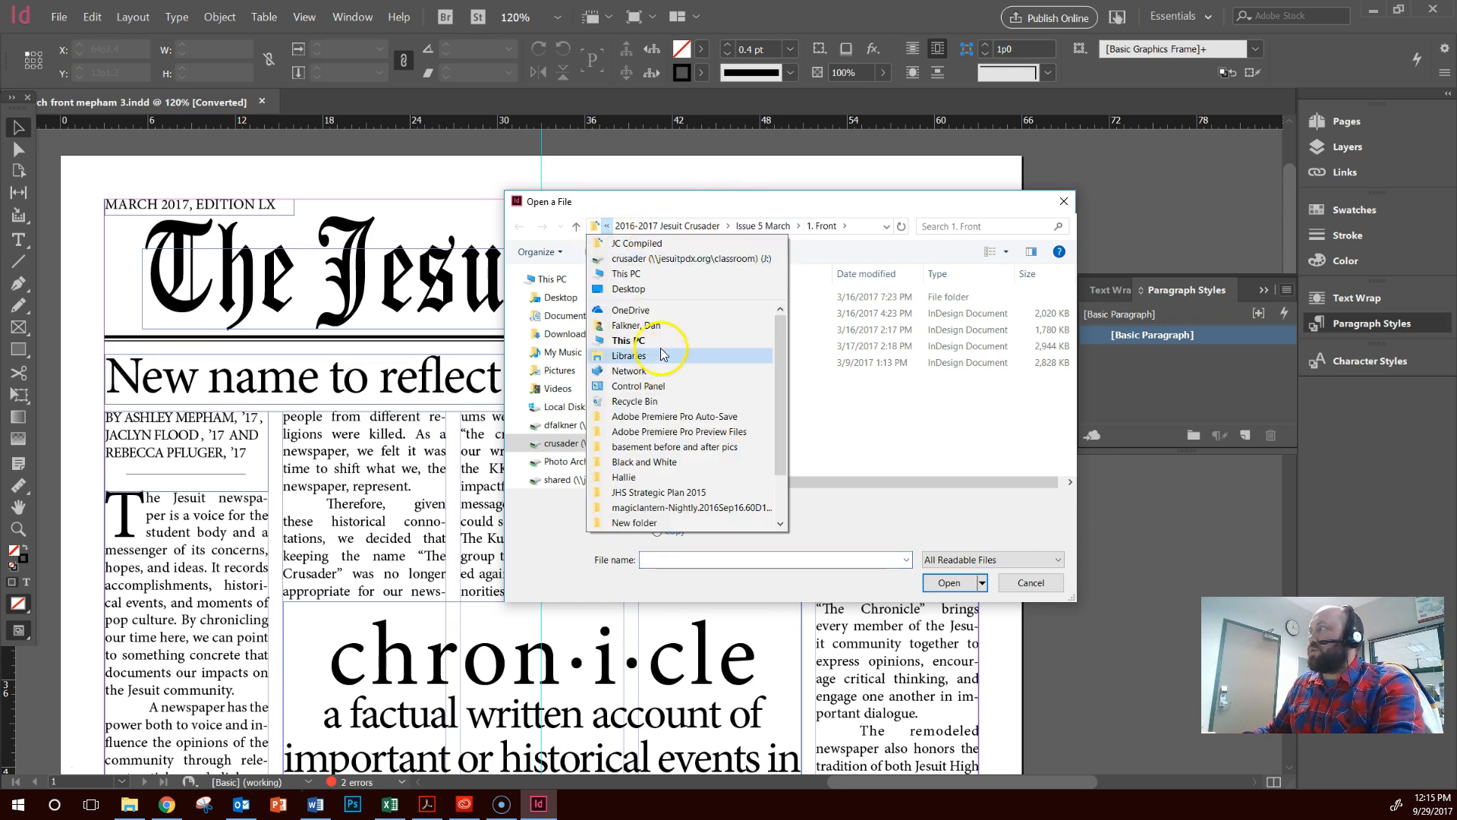
left_click(658, 244)
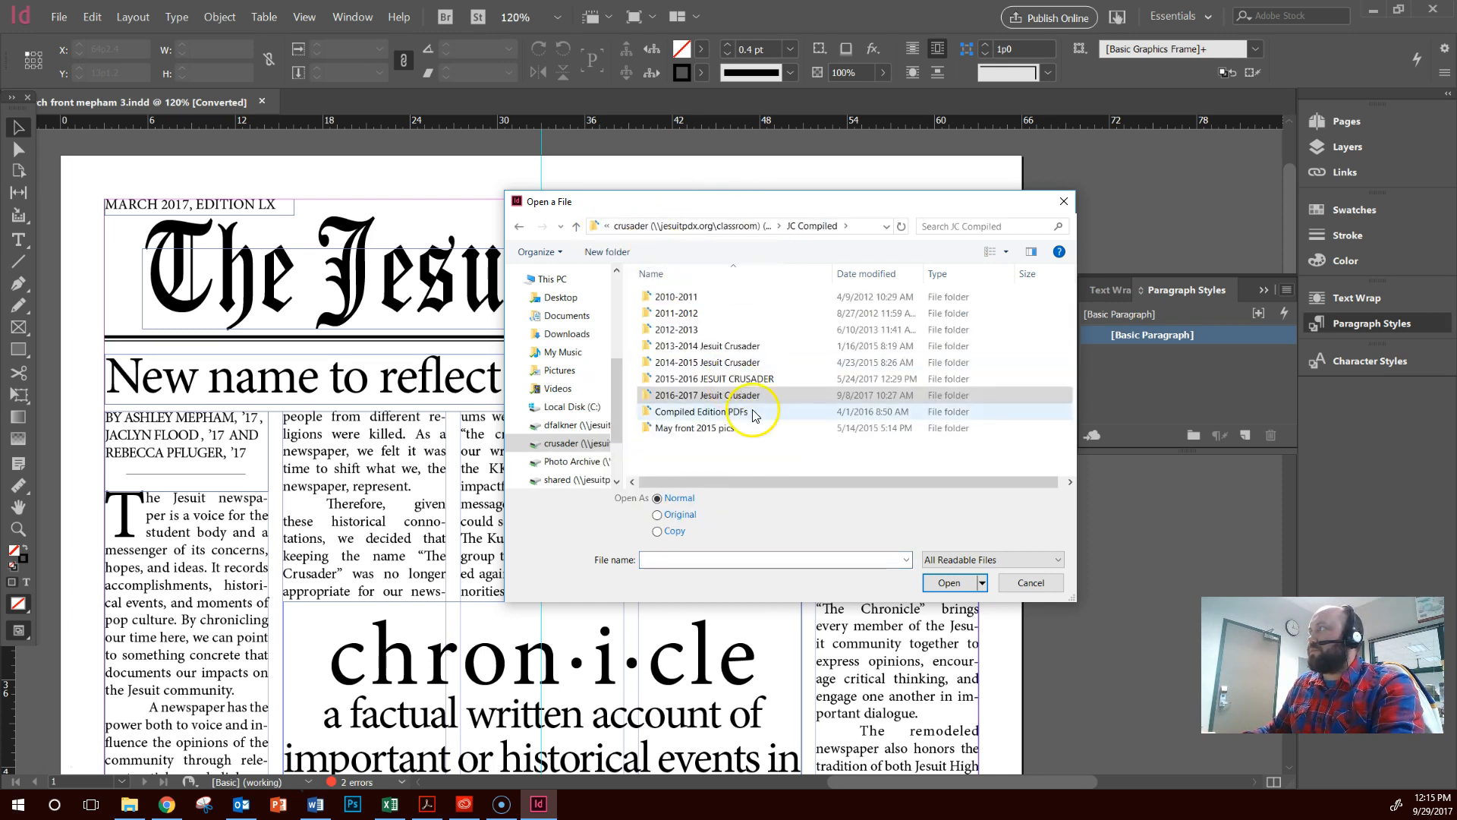
left_click(563, 447)
double_click(702, 309)
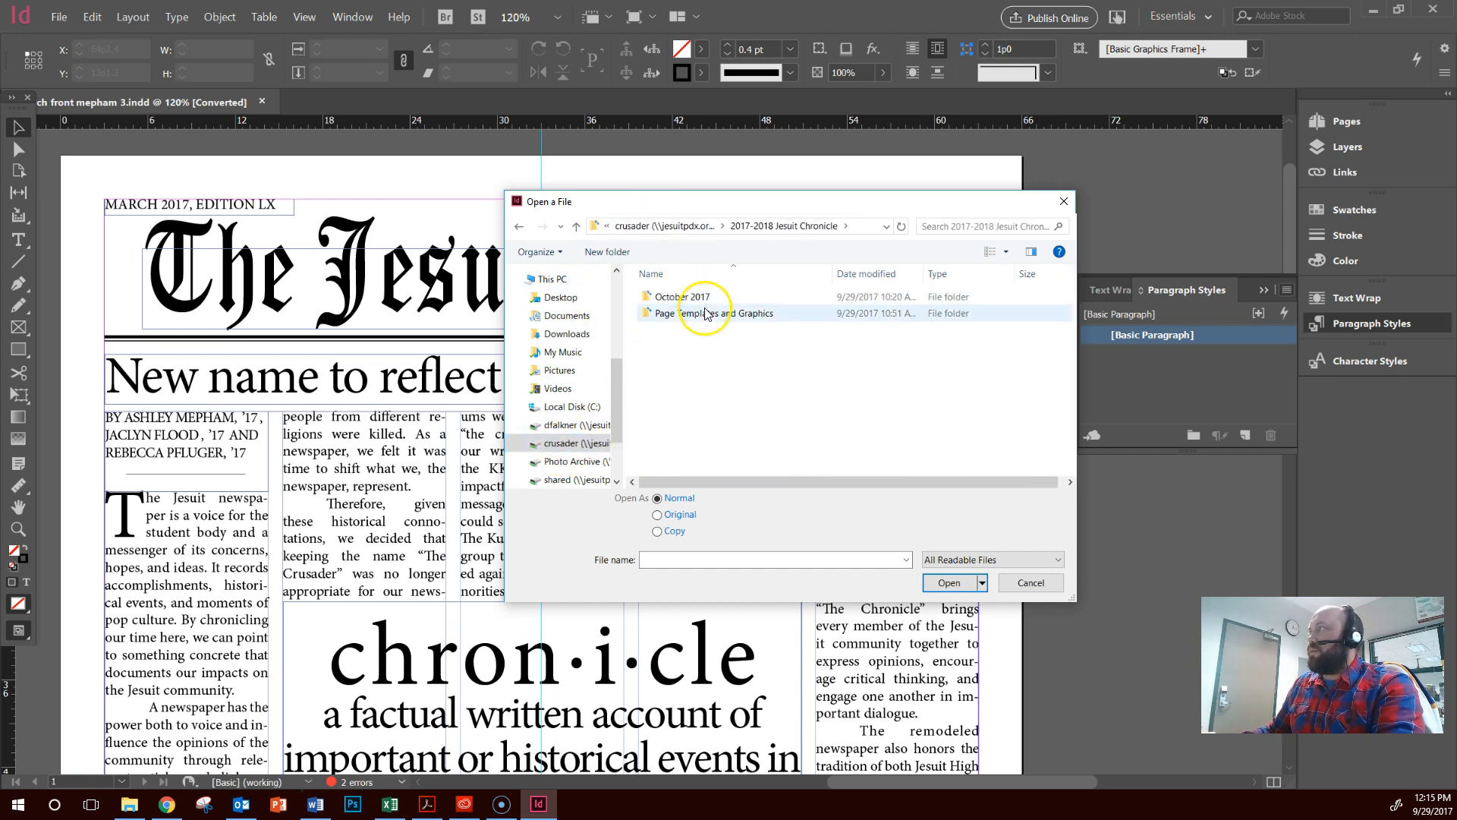
double_click(706, 313)
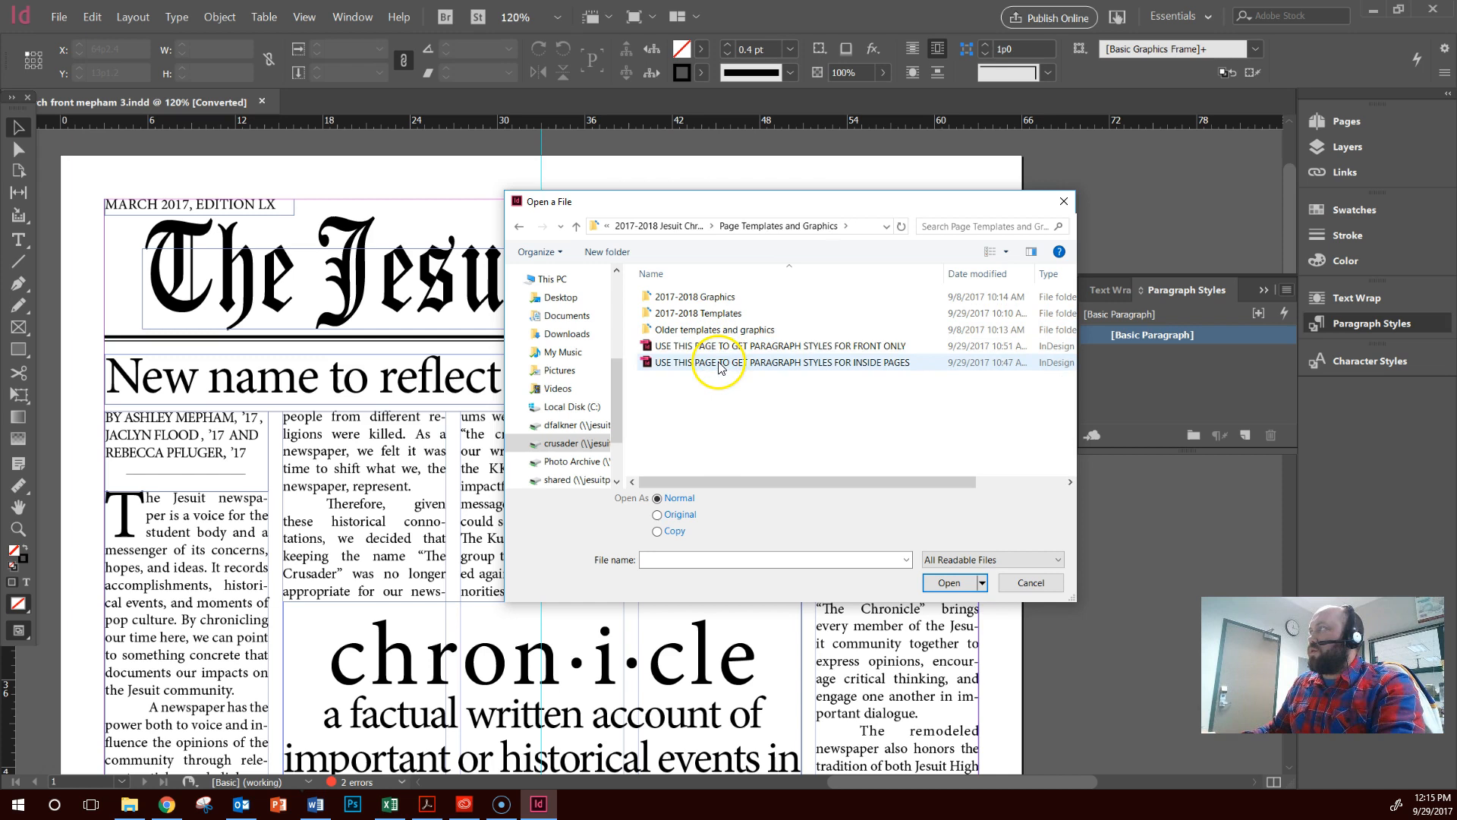
Import the styles from USE THIS PAGE TO GET PARAGRAPH STYLES FOR FRONT ONLY without [Basic Paragraph], and expand the imported style group
double_click(839, 347)
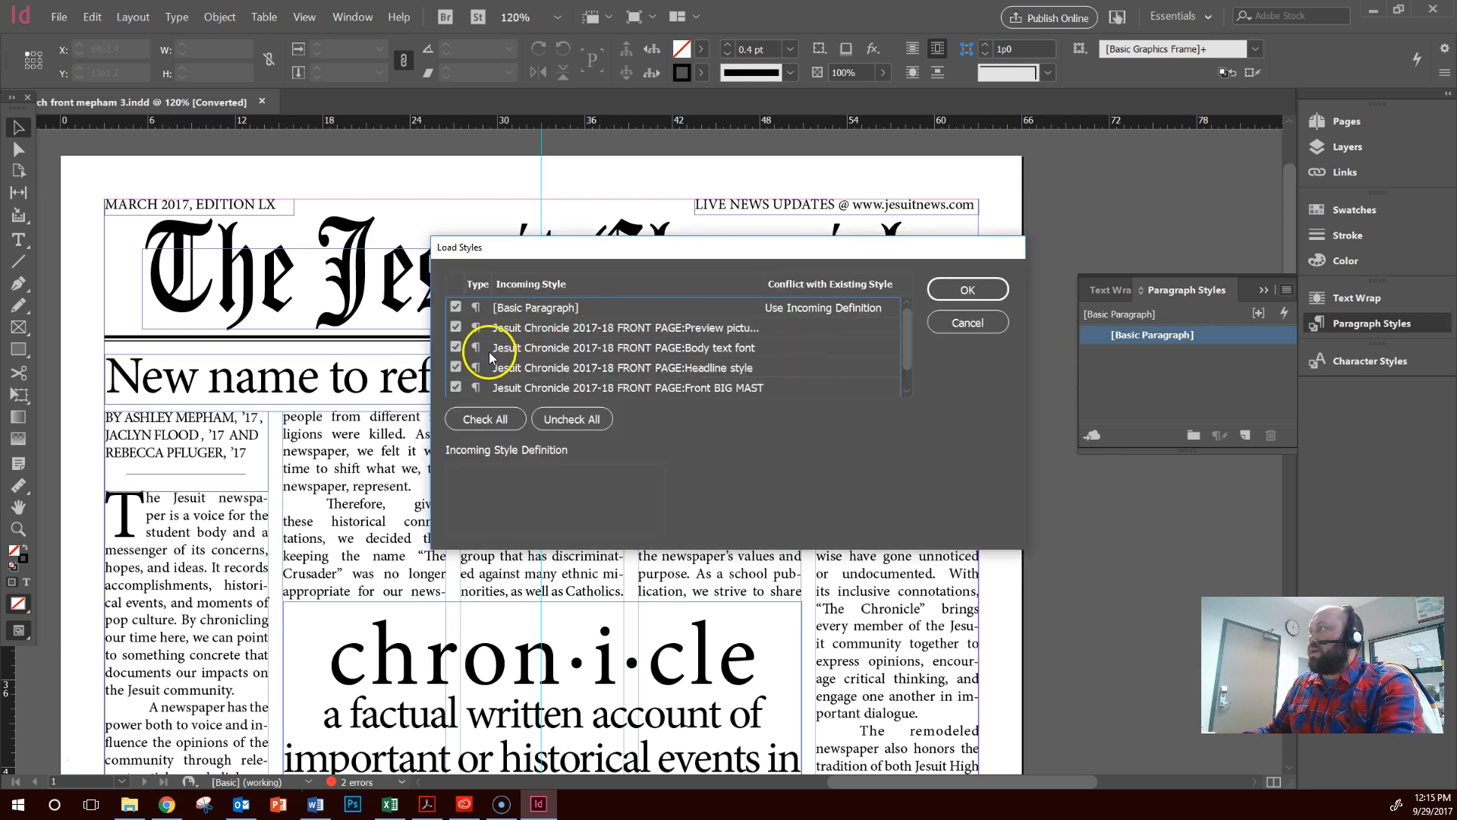
left_click(456, 307)
left_click(987, 288)
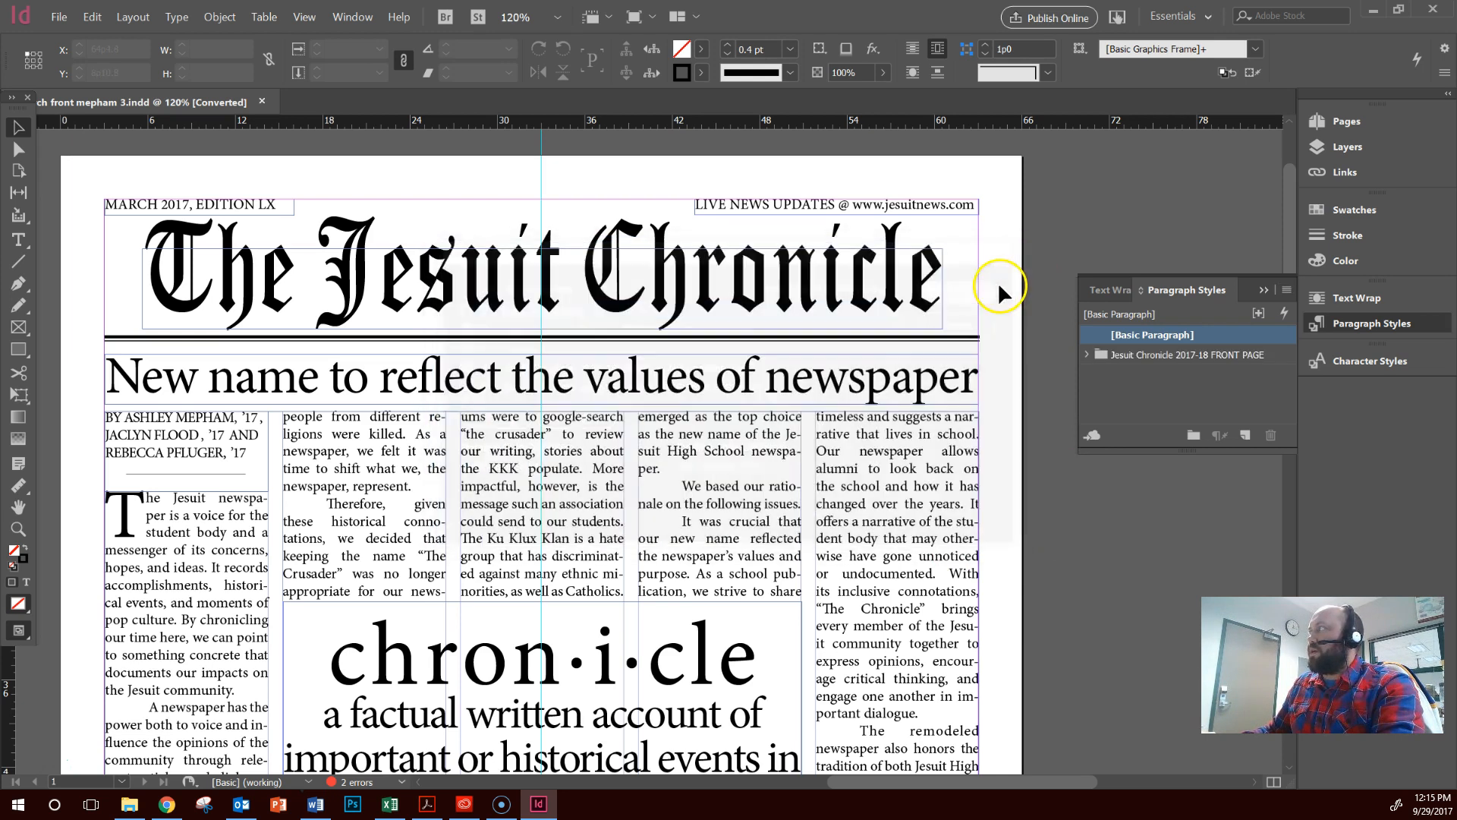
left_click(1088, 355)
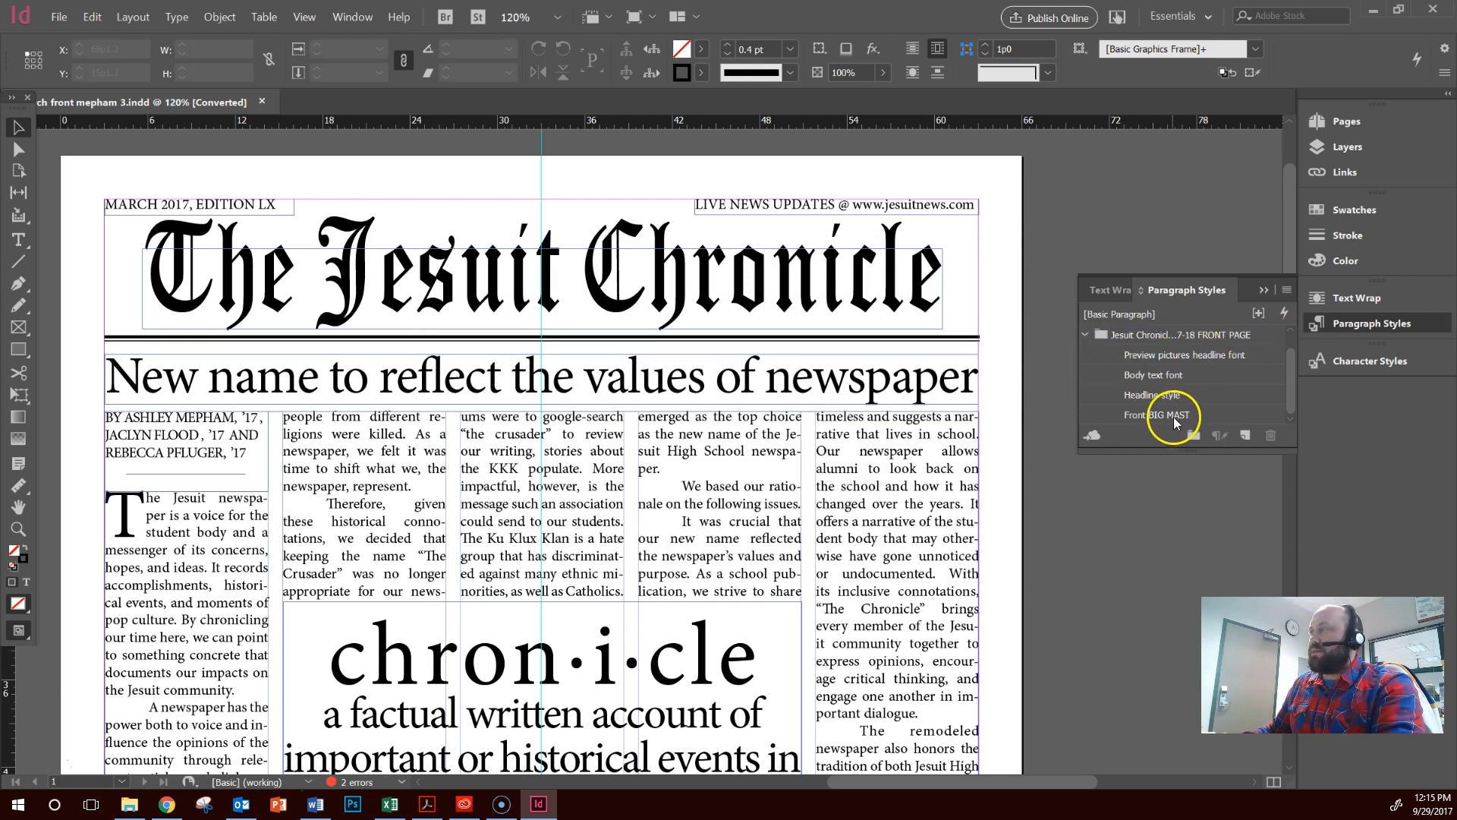
Set the font size of the masthead text "The Jesuit Chronicle" to 40 pt
double_click(325, 294)
left_click_drag(945, 273, 42, 262)
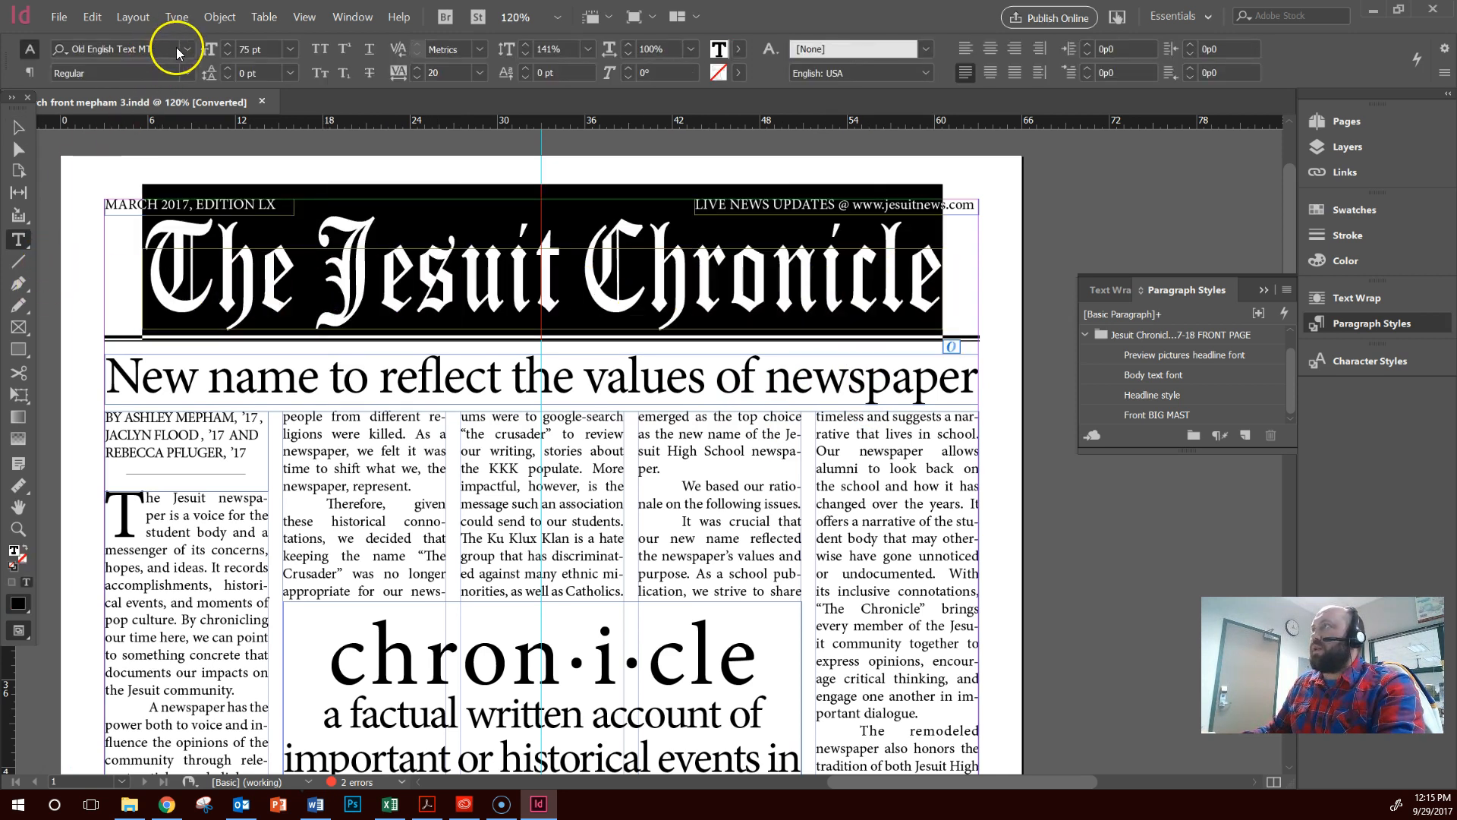
left_click(260, 49)
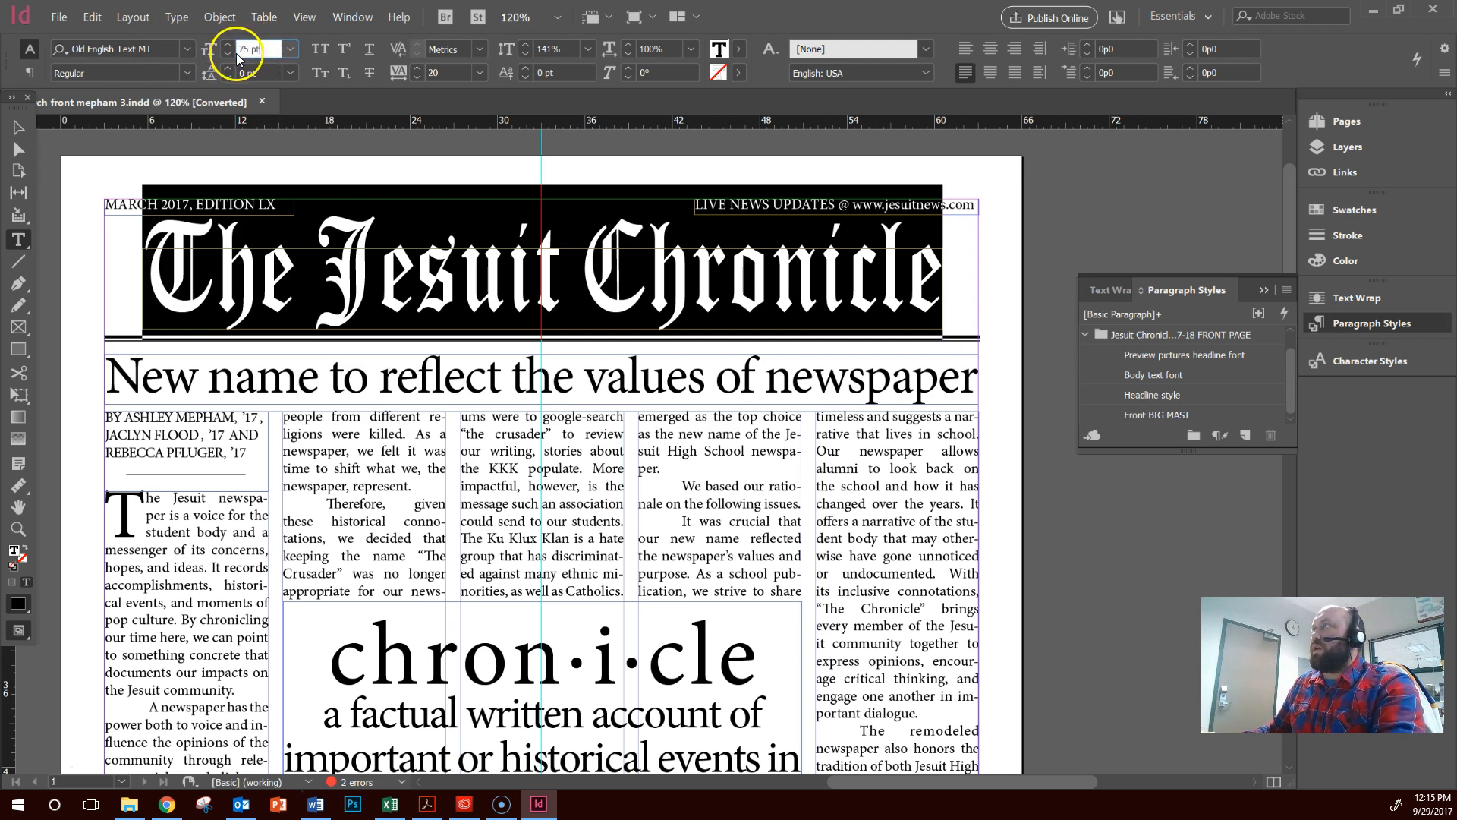
left_click_drag(249, 50, 229, 61)
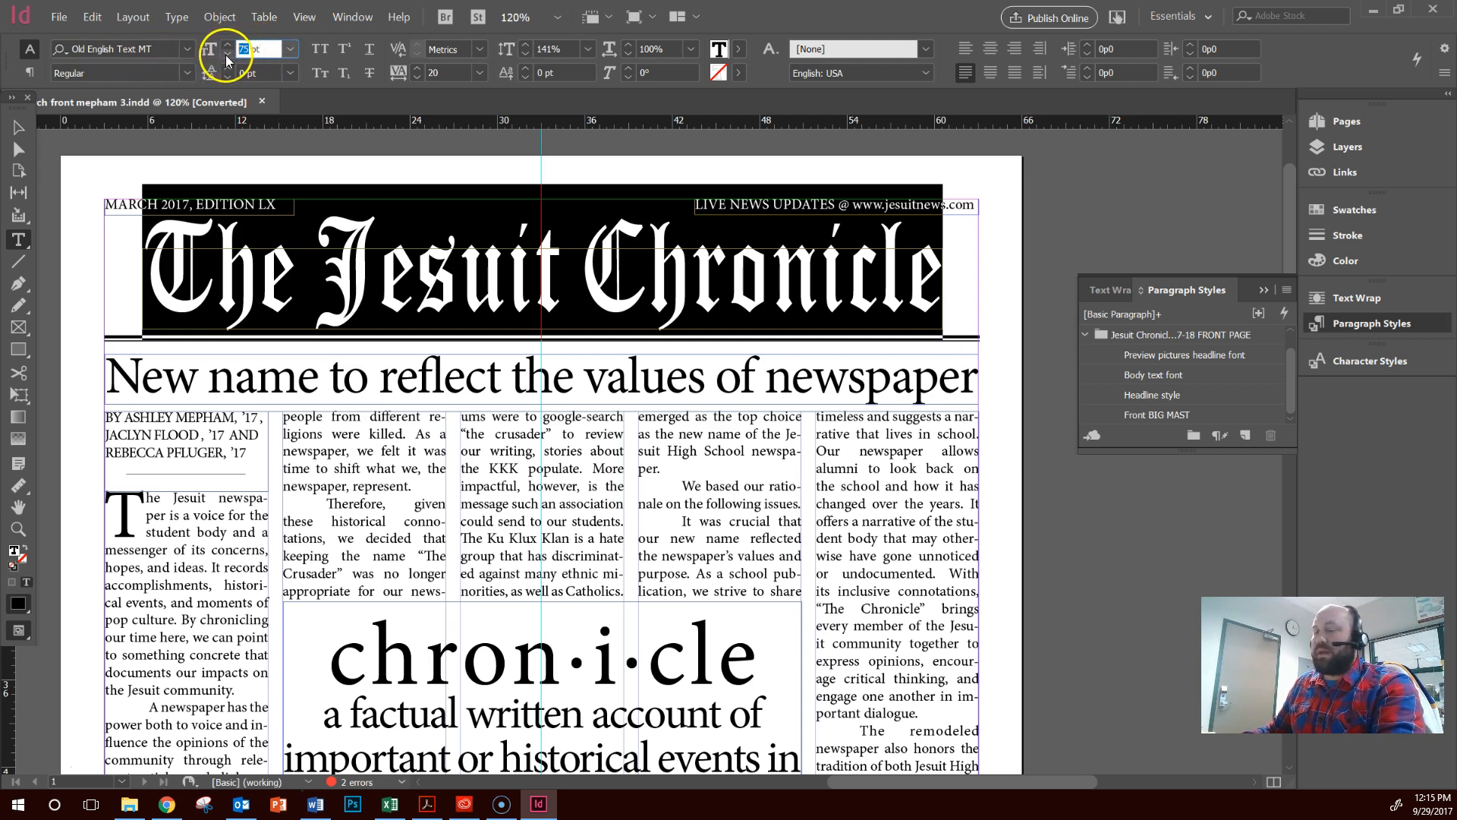
type("40")
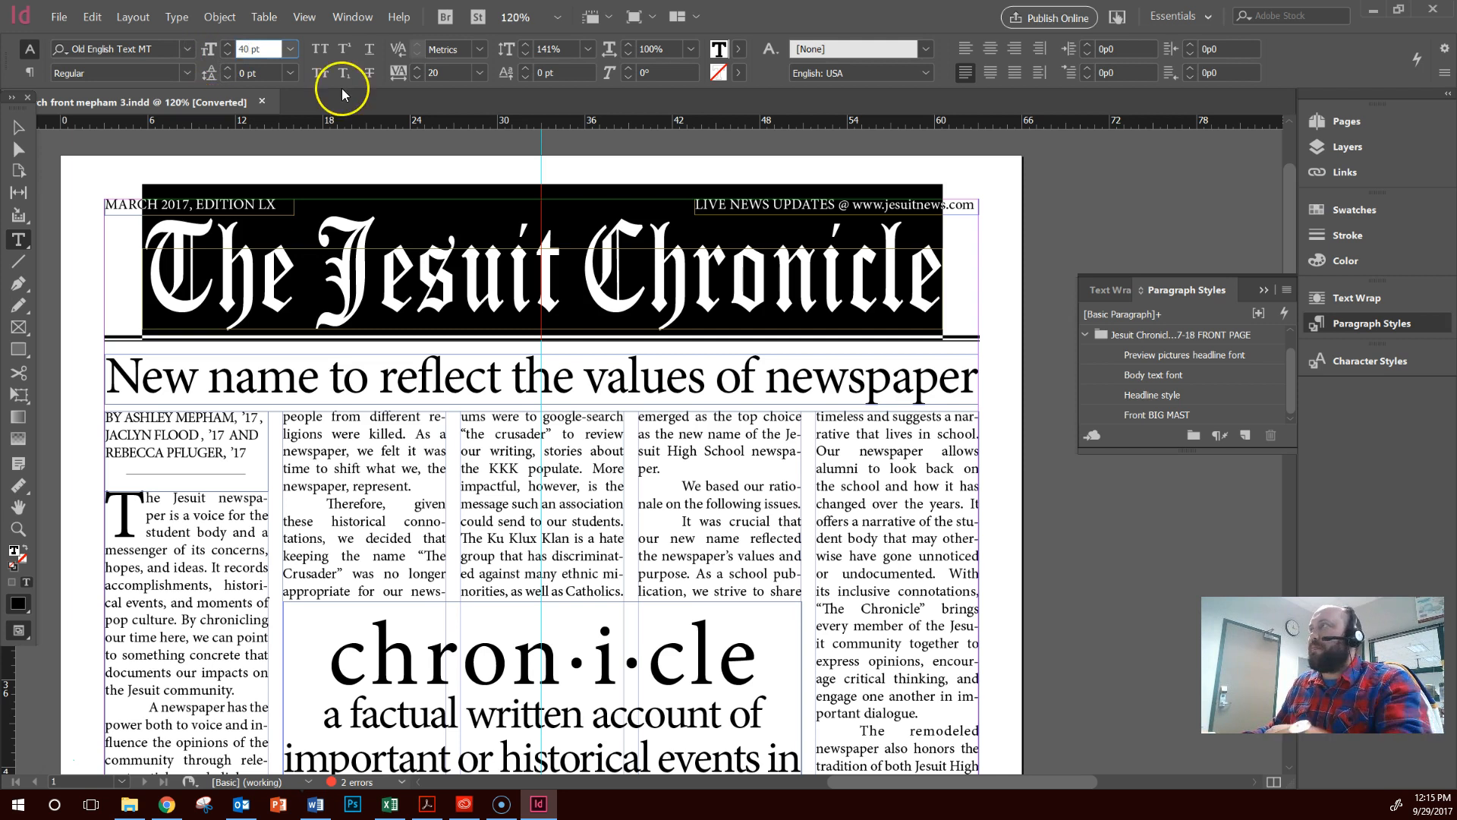
key("Return")
left_click(576, 303)
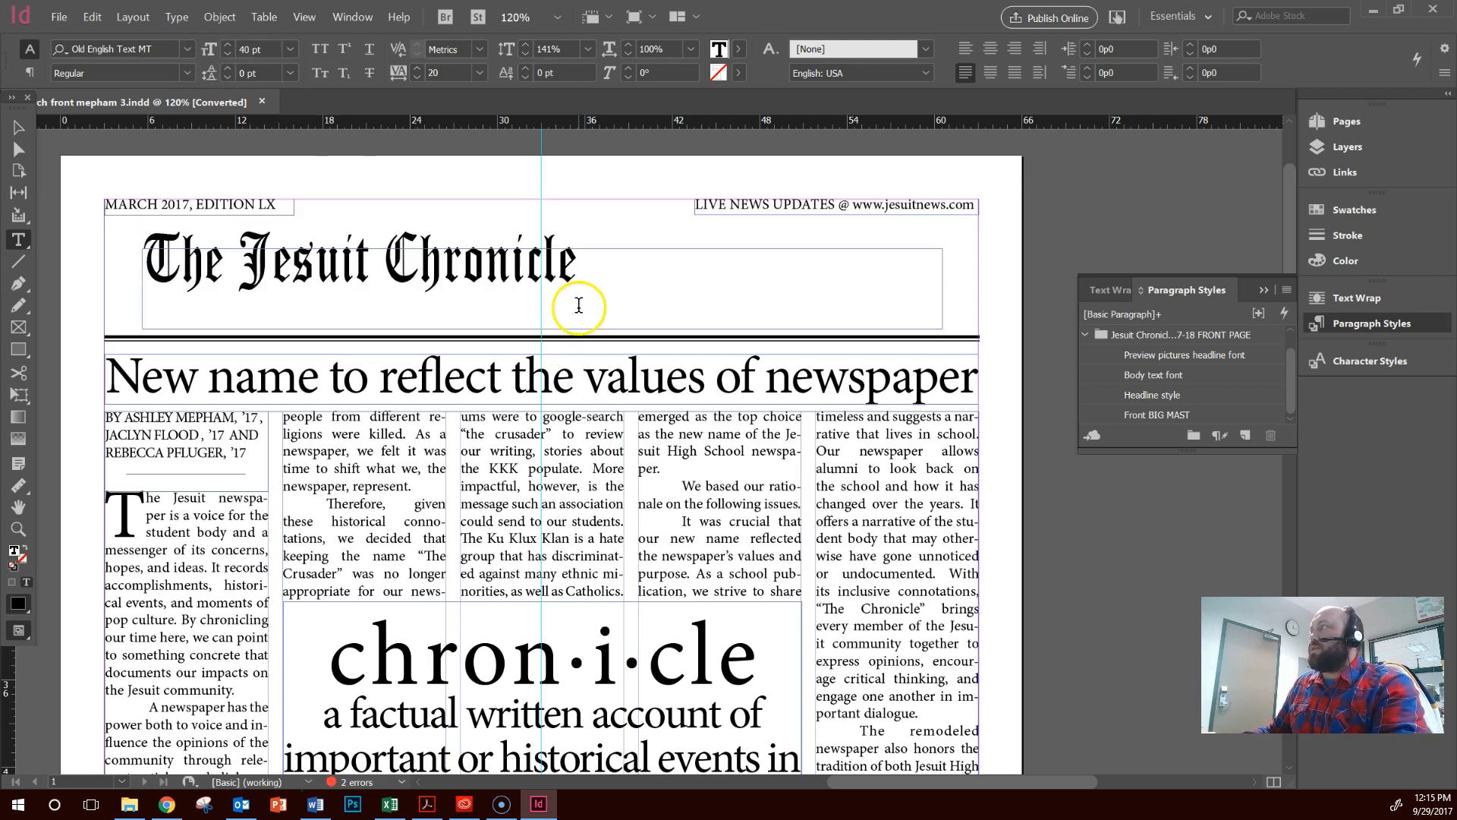
Change the masthead text's font to Bauhaus 93
left_click_drag(594, 282, 143, 265)
left_click(176, 49)
left_click(187, 50)
left_click(106, 290)
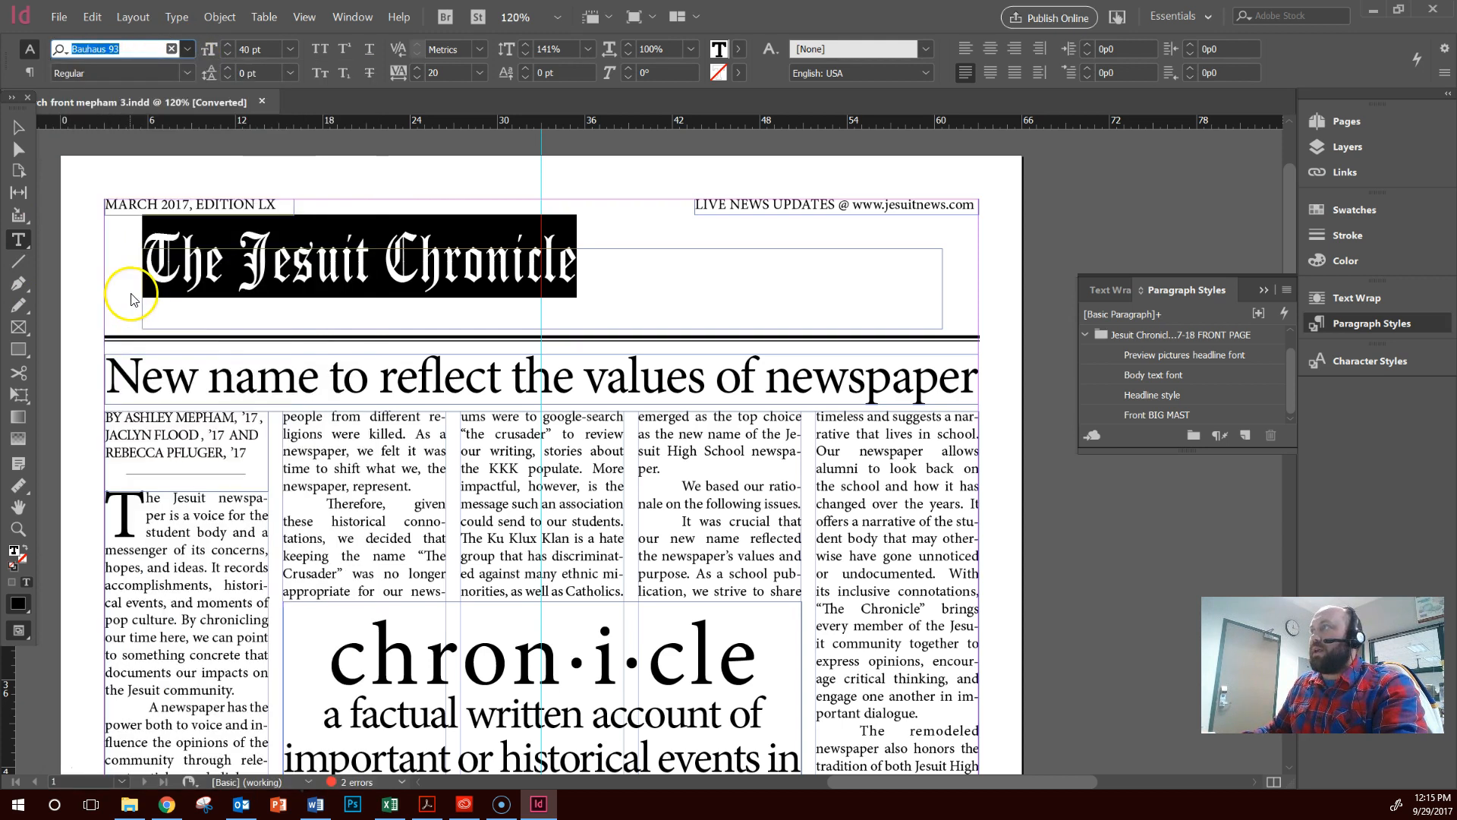
left_click(355, 302)
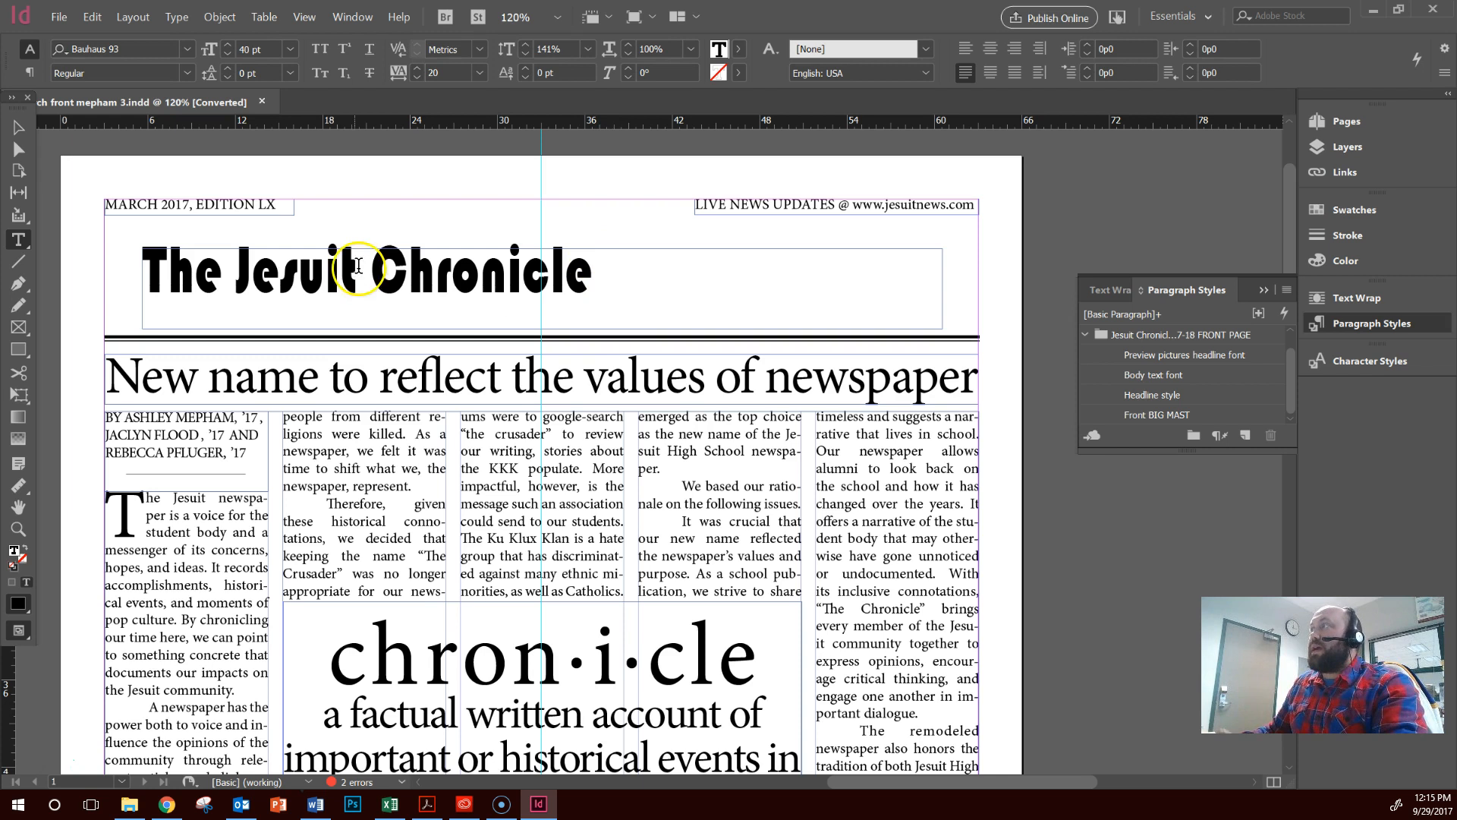
Select the masthead text frame and apply the Front BIG MAST paragraph style to it
left_click(266, 283)
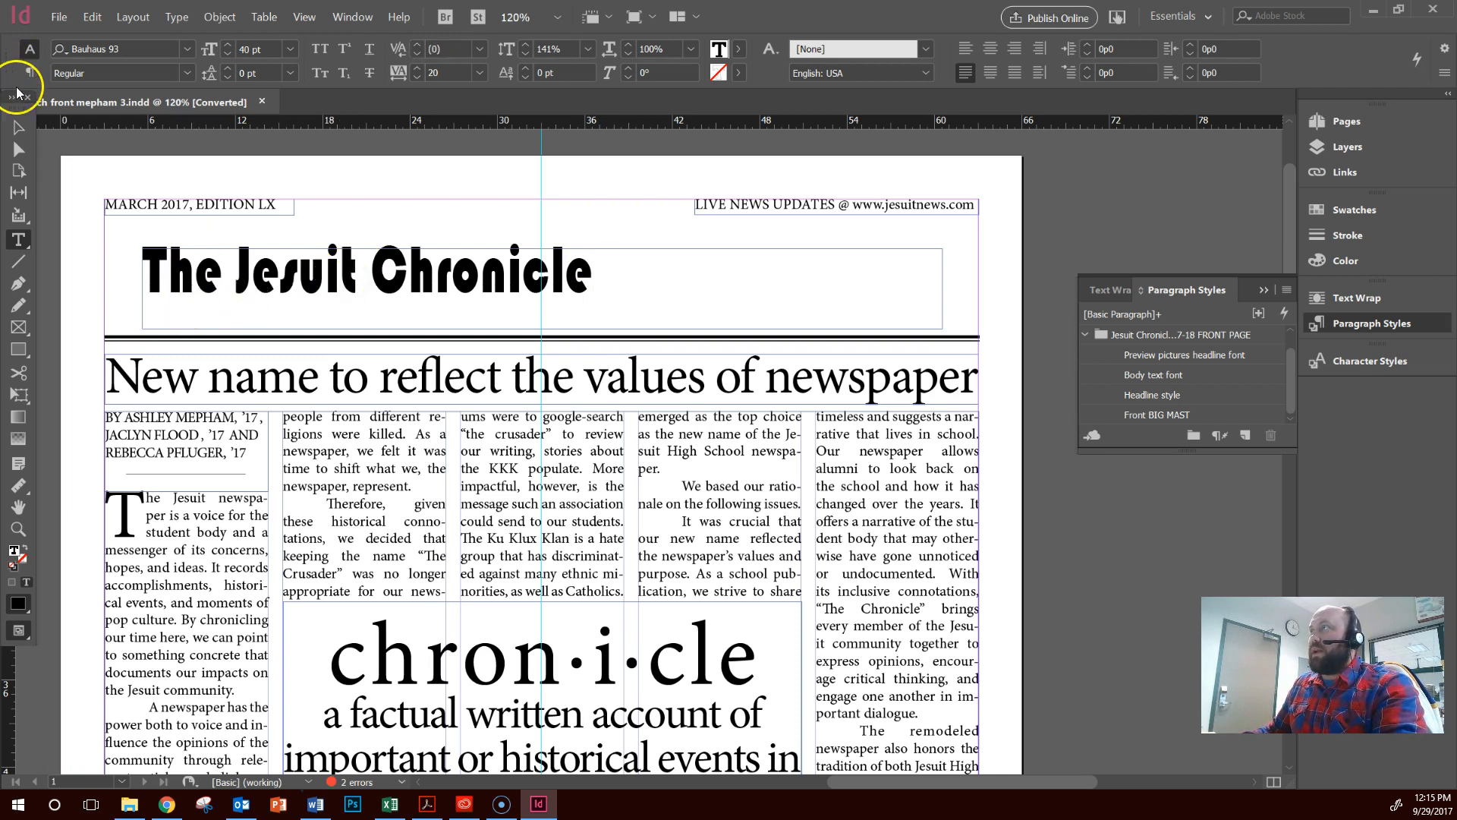
left_click(18, 127)
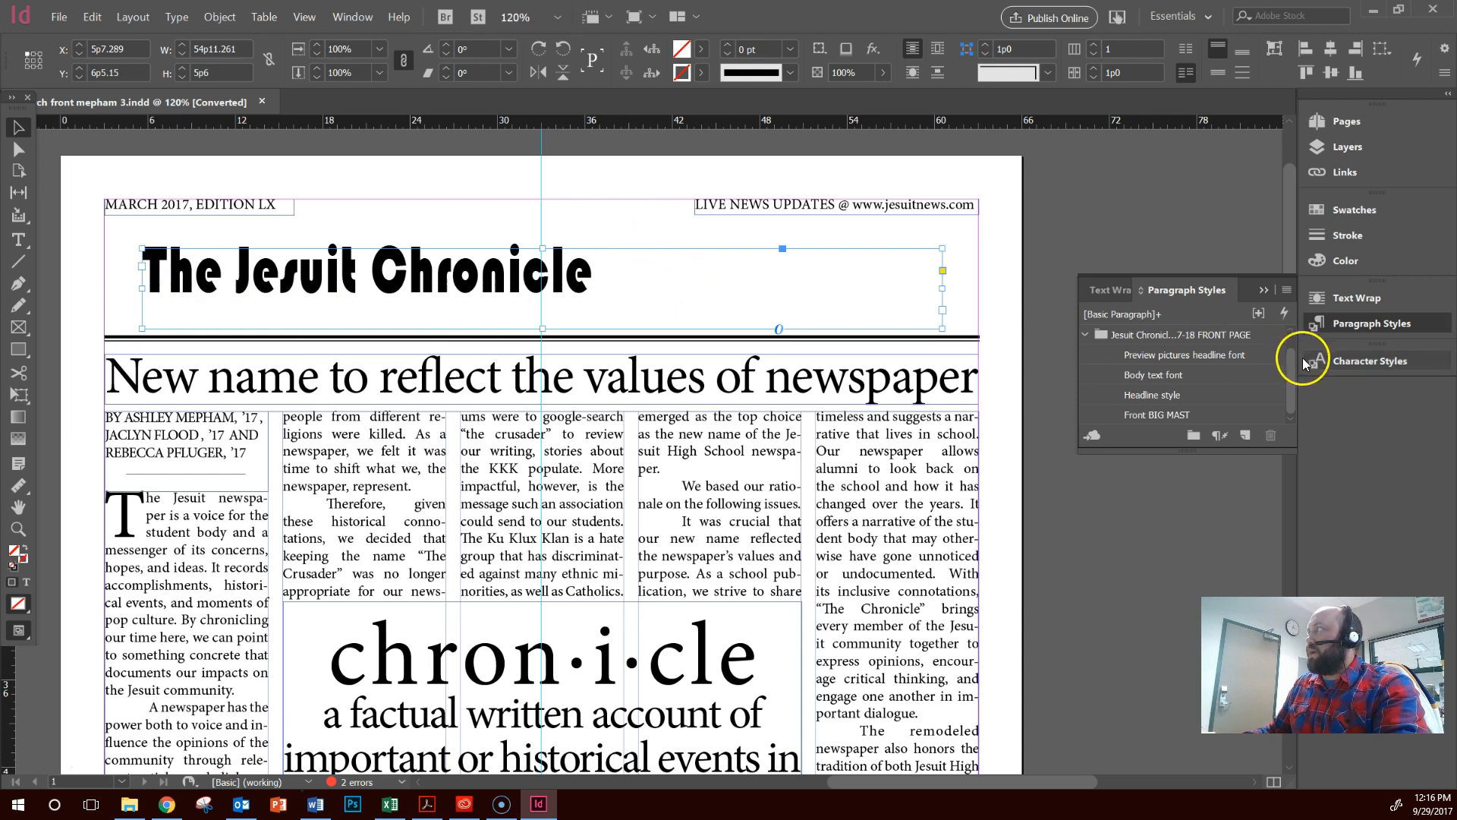
left_click(1155, 416)
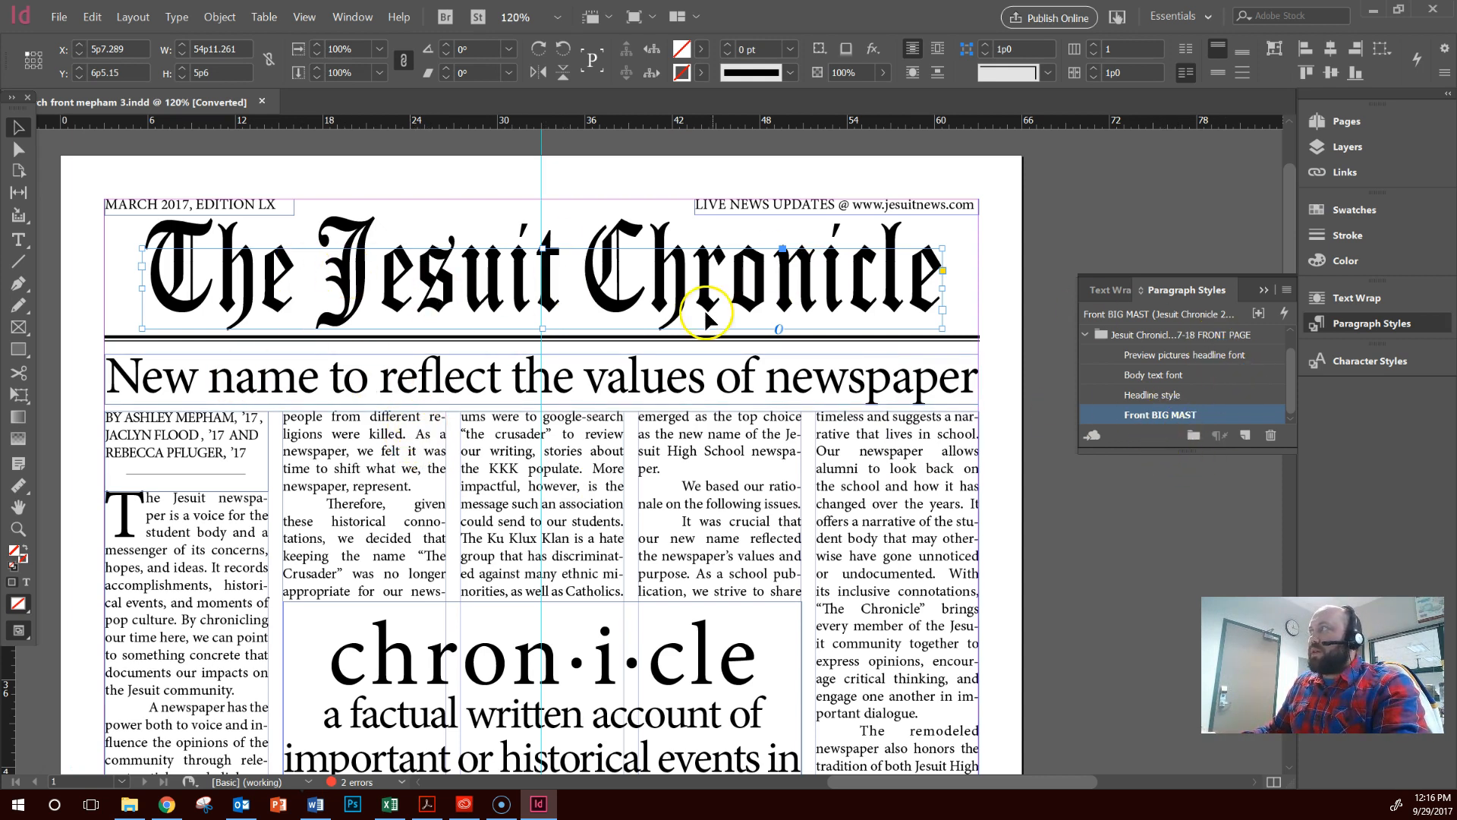
left_click(999, 335)
Examine the preview pictures and their section headings at the foot of the front page
scroll(877, 430, "down", 3)
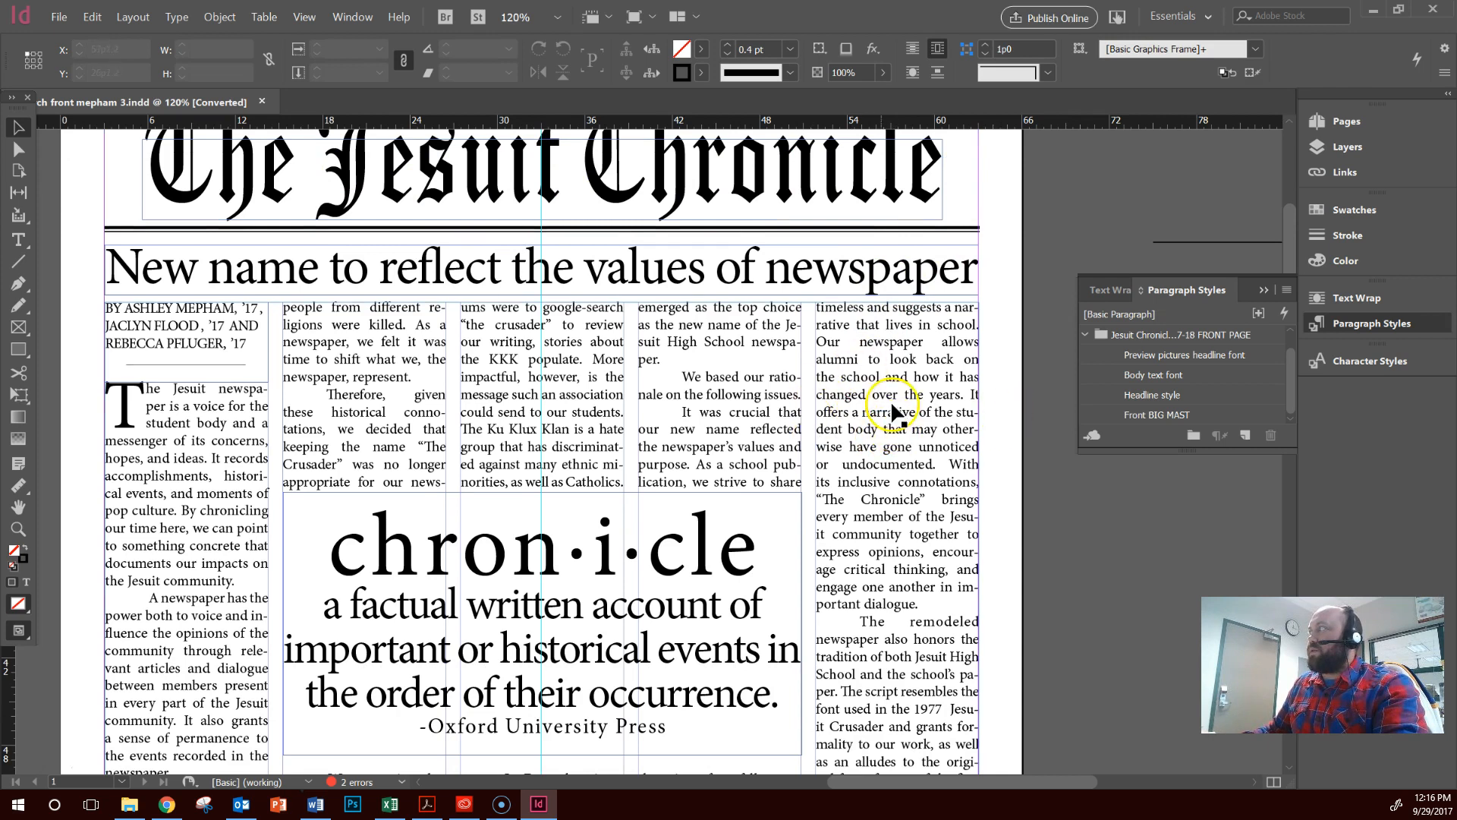
scroll(909, 353, "down", 20)
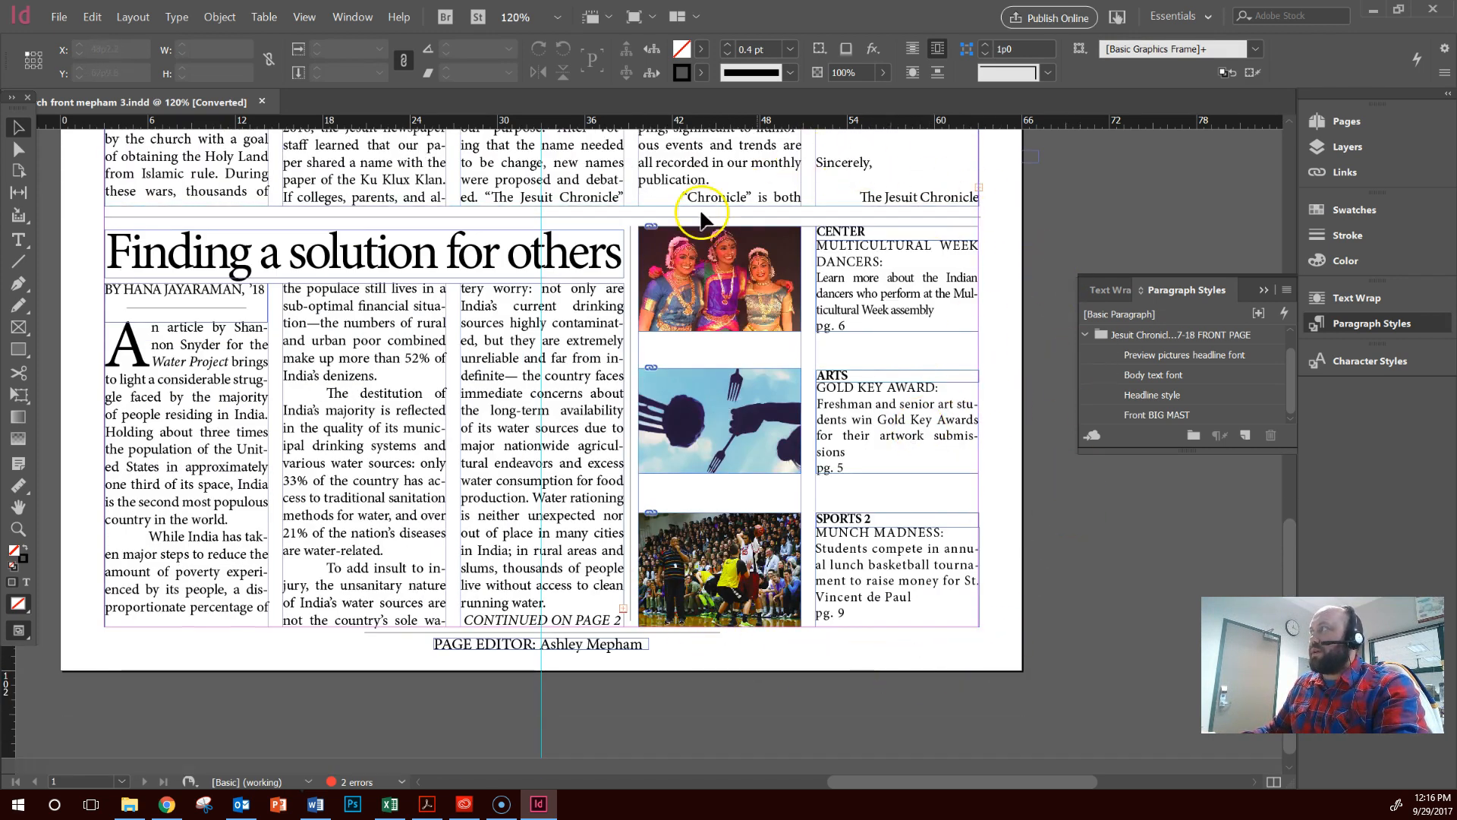
left_click(712, 290)
left_click(871, 231)
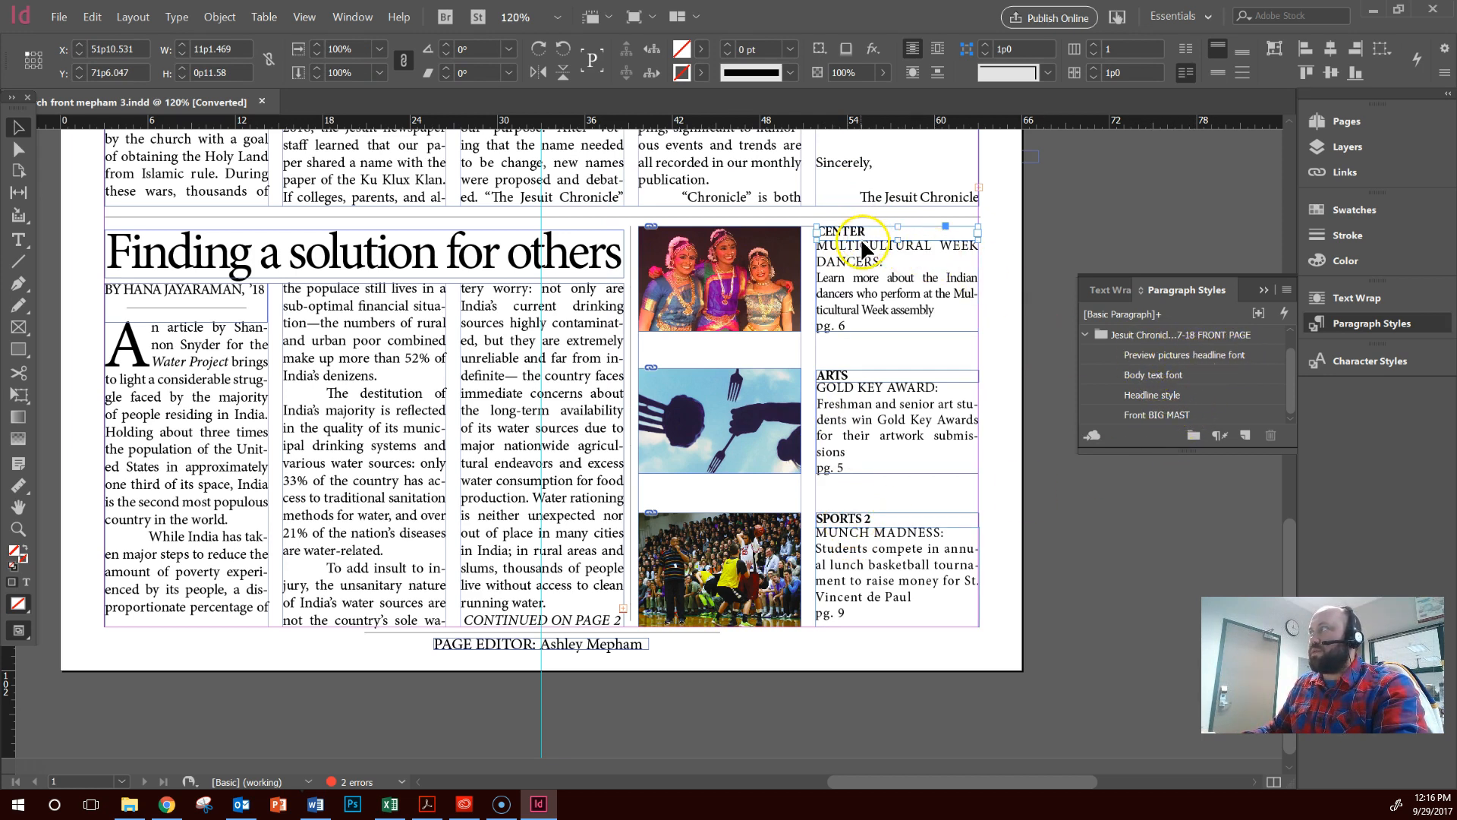
Try the imported front-page paragraph styles in turn on the "Finding a solution for others" story text, ending with Front BIG MAST
left_click(486, 445)
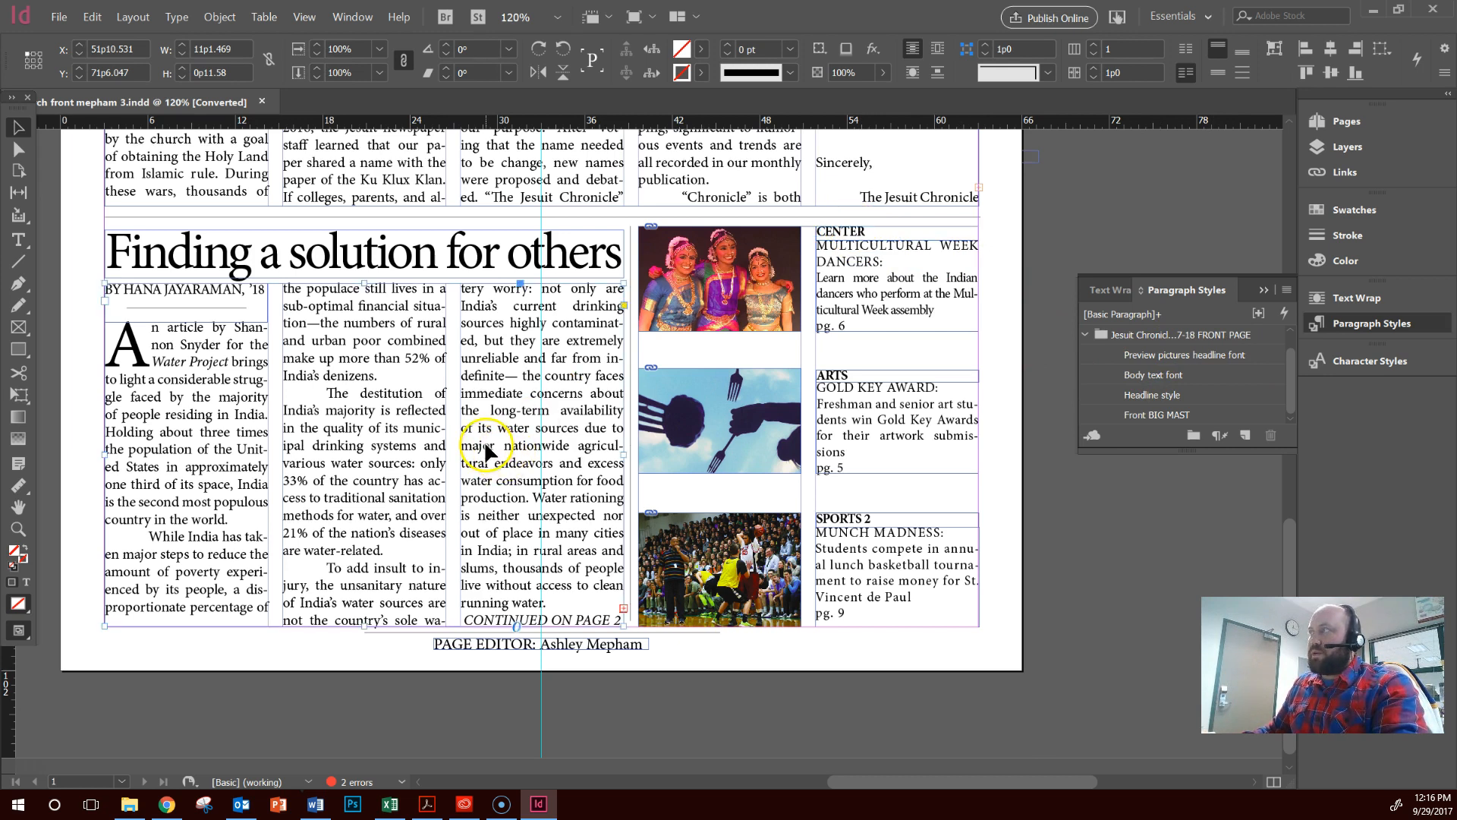
double_click(411, 446)
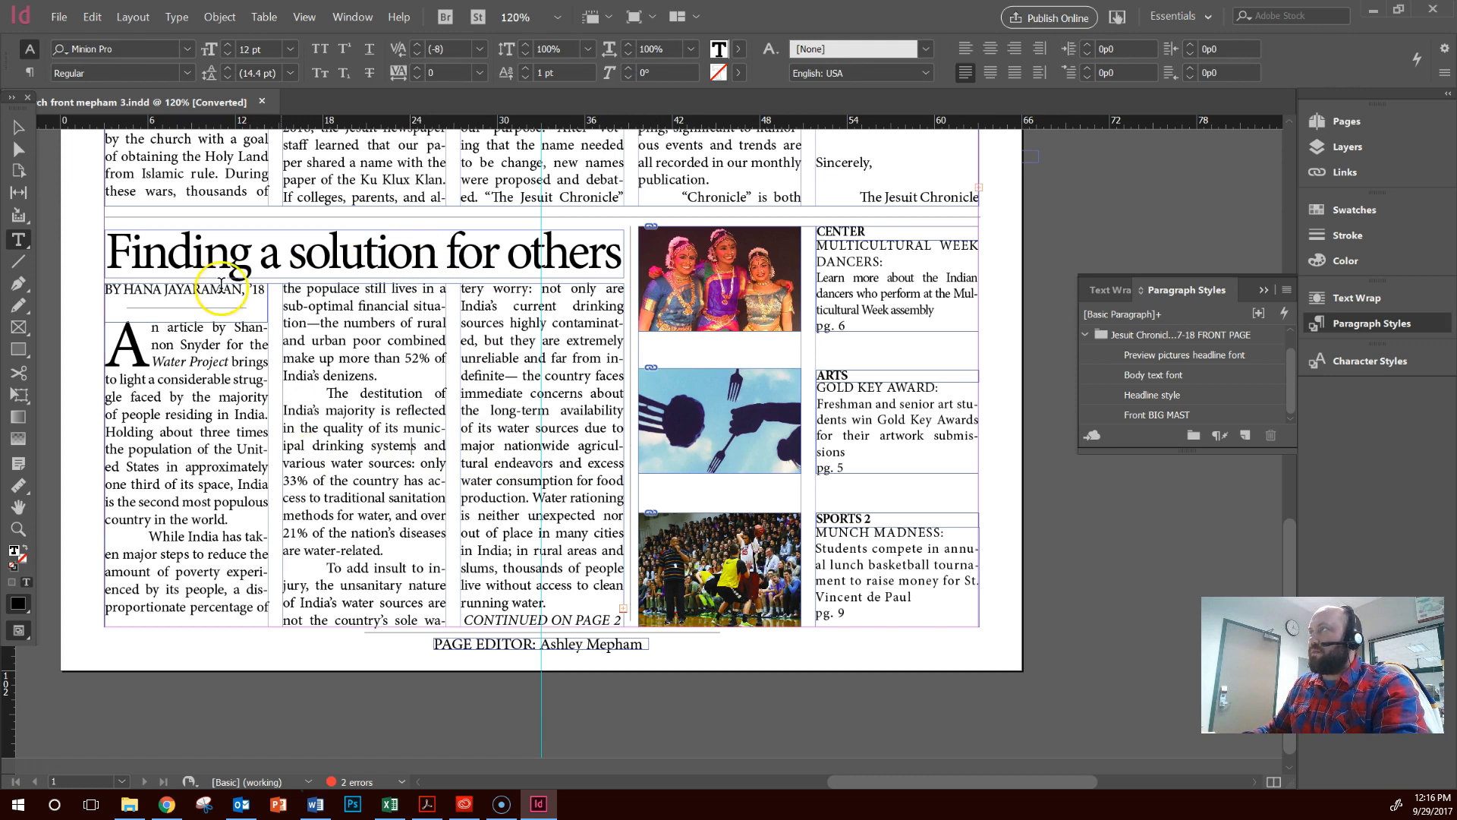
left_click(19, 127)
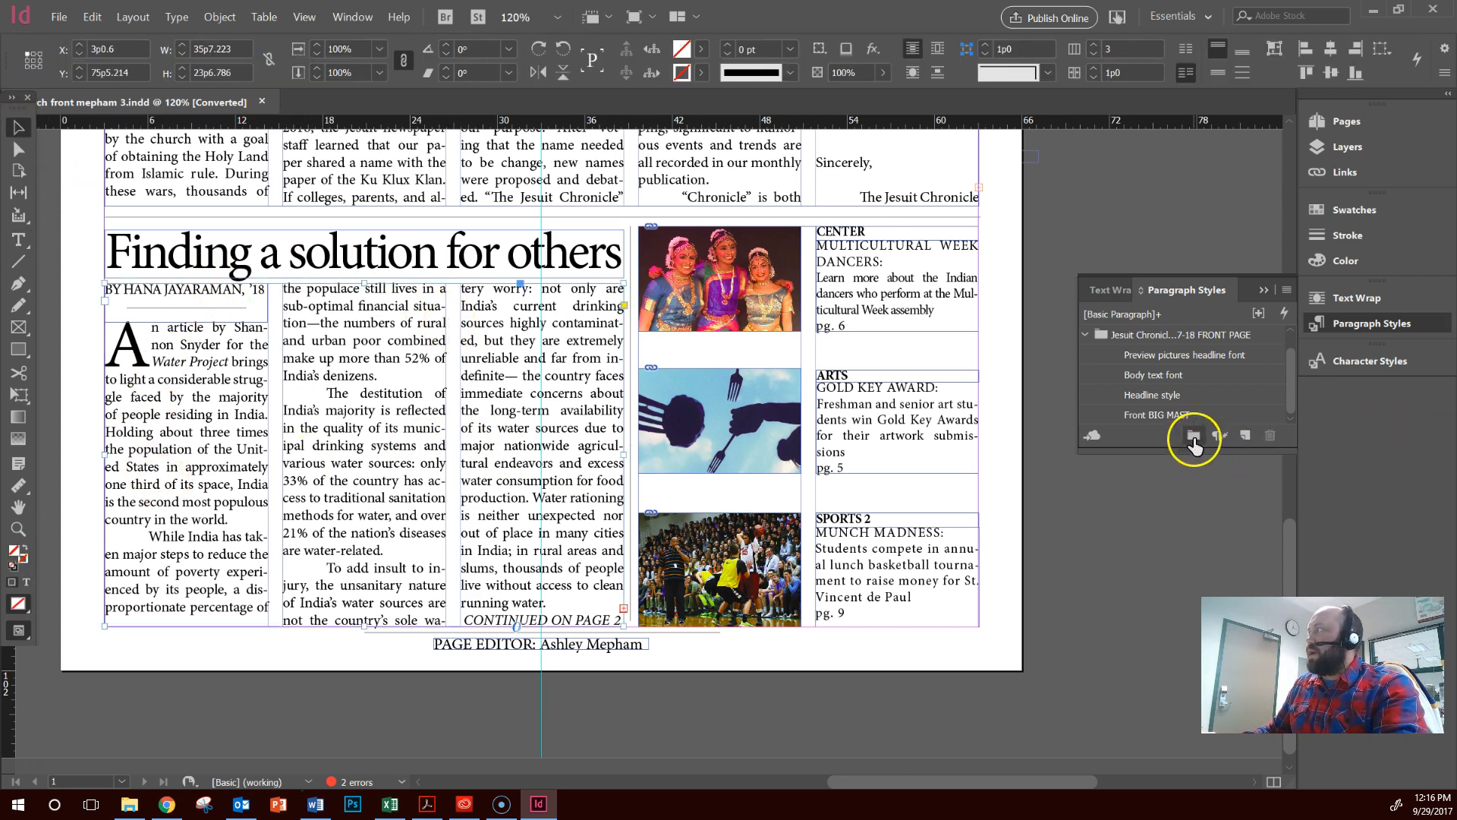
left_click(1163, 416)
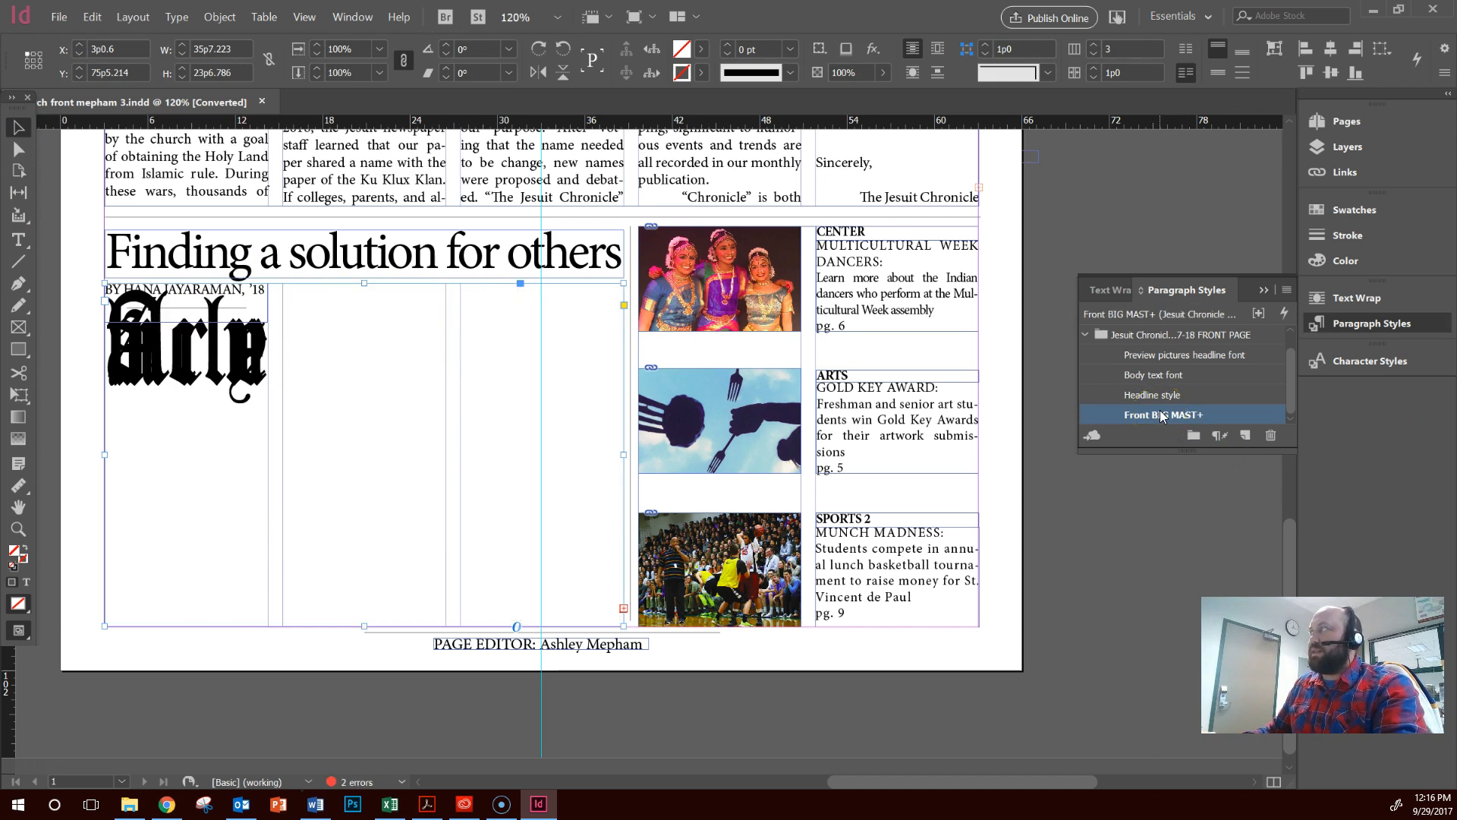
left_click(1164, 395)
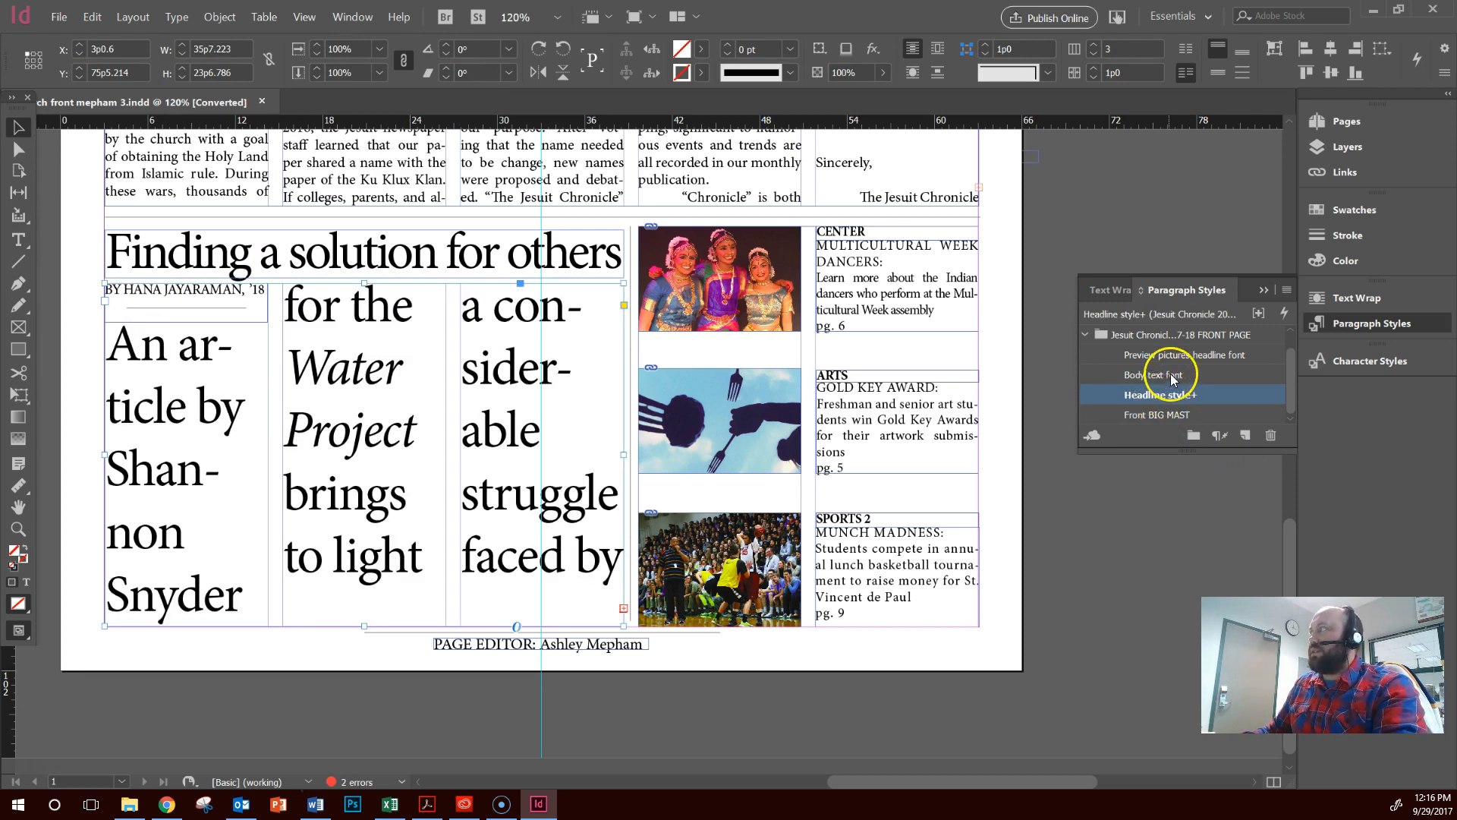
left_click(1169, 374)
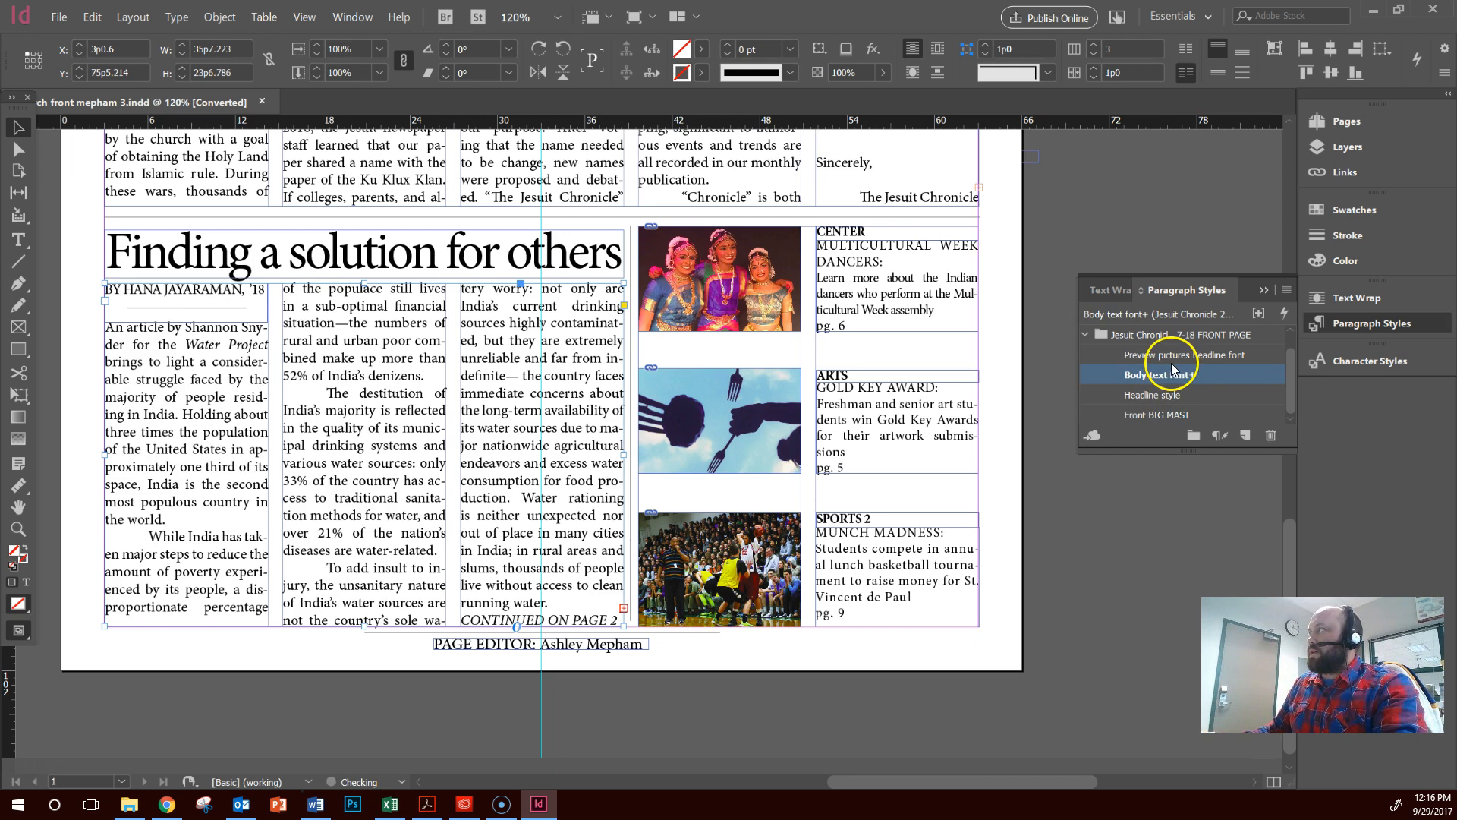
left_click(1161, 354)
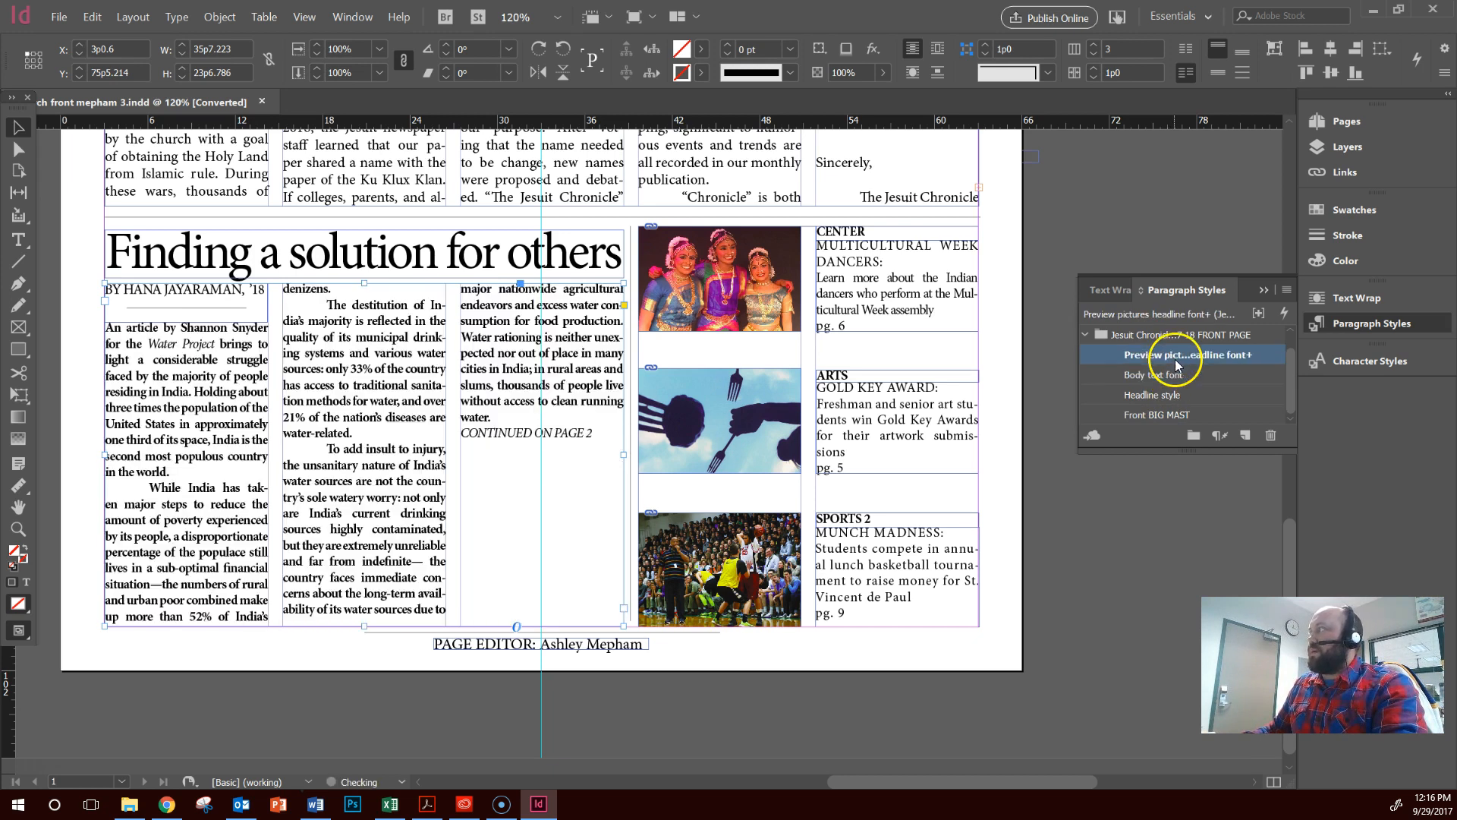
left_click(1157, 395)
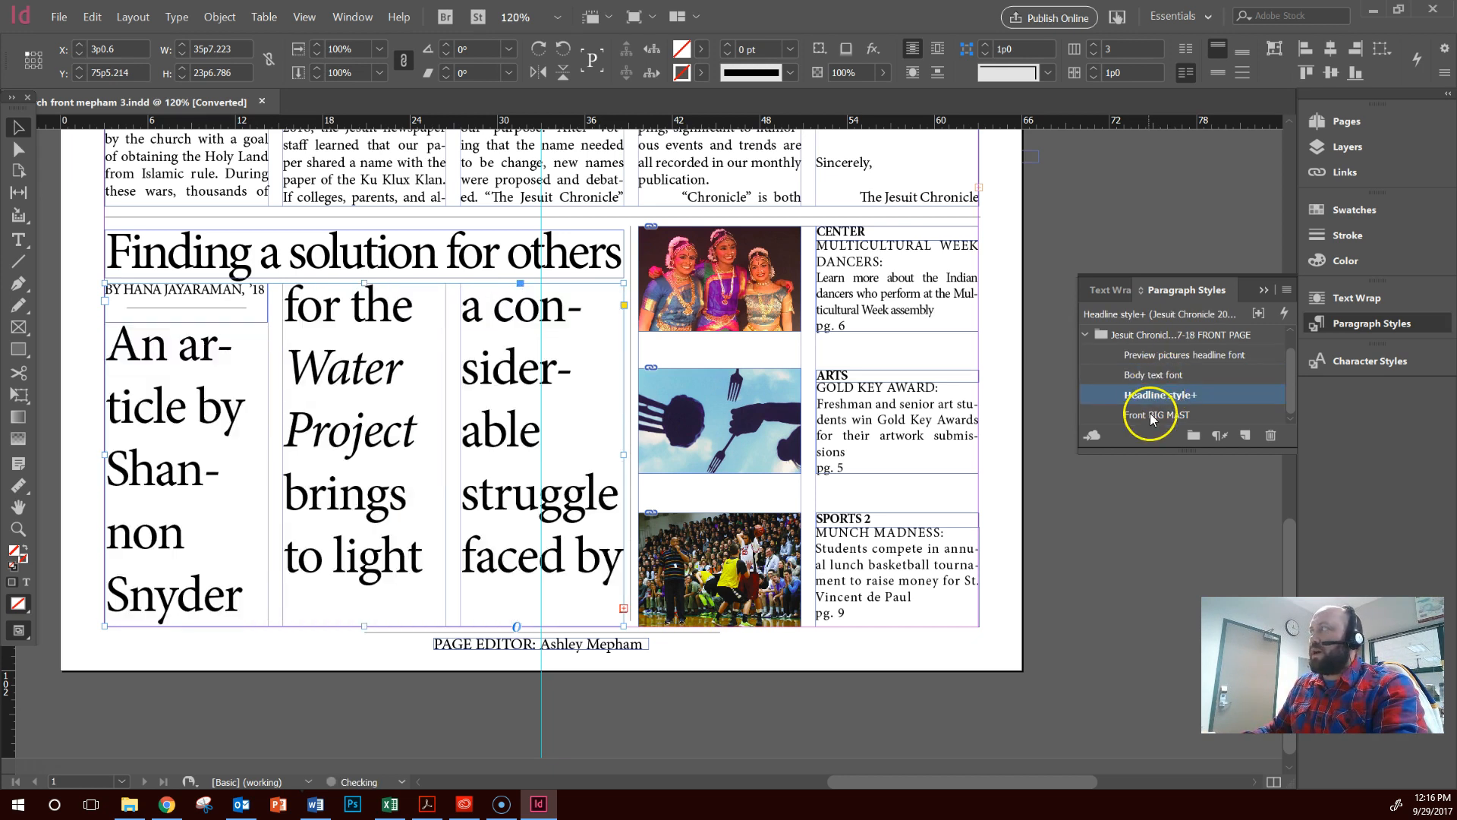
left_click(1151, 416)
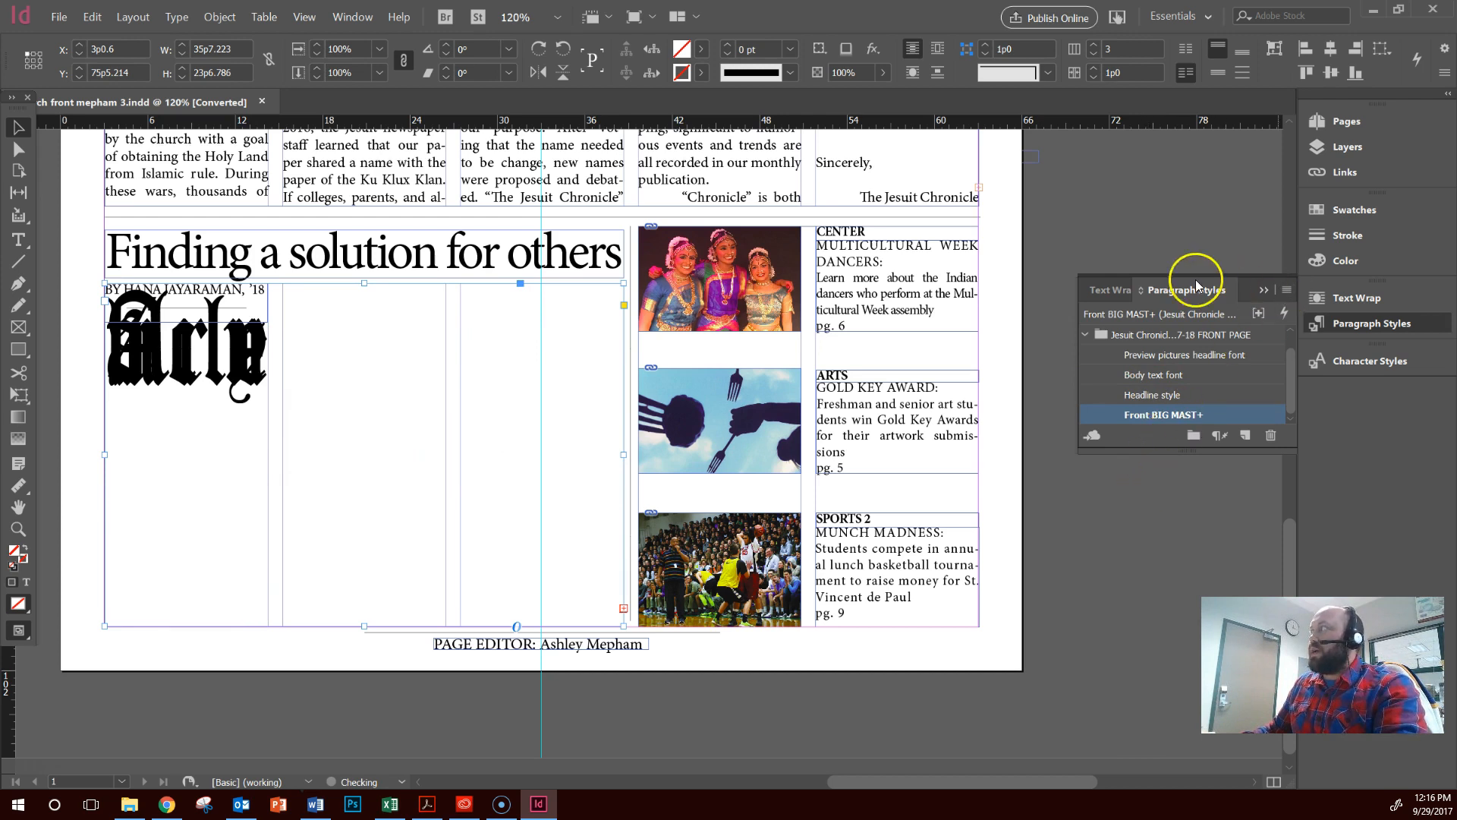
Collapse the paragraph styles list, deselect the story frame and return to the masthead
left_click(1263, 290)
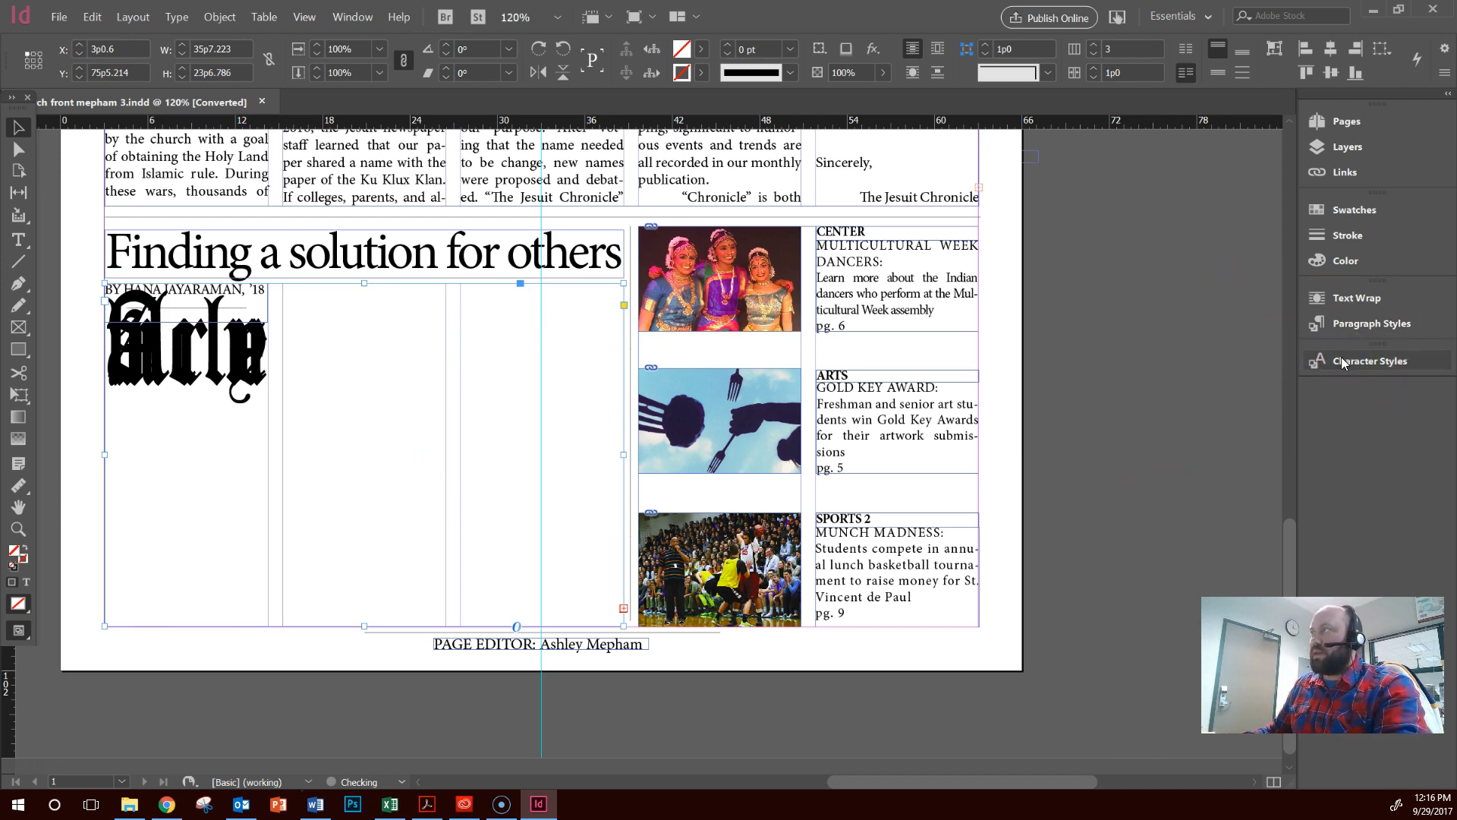
left_click(1083, 250)
scroll(241, 452, "up", 5)
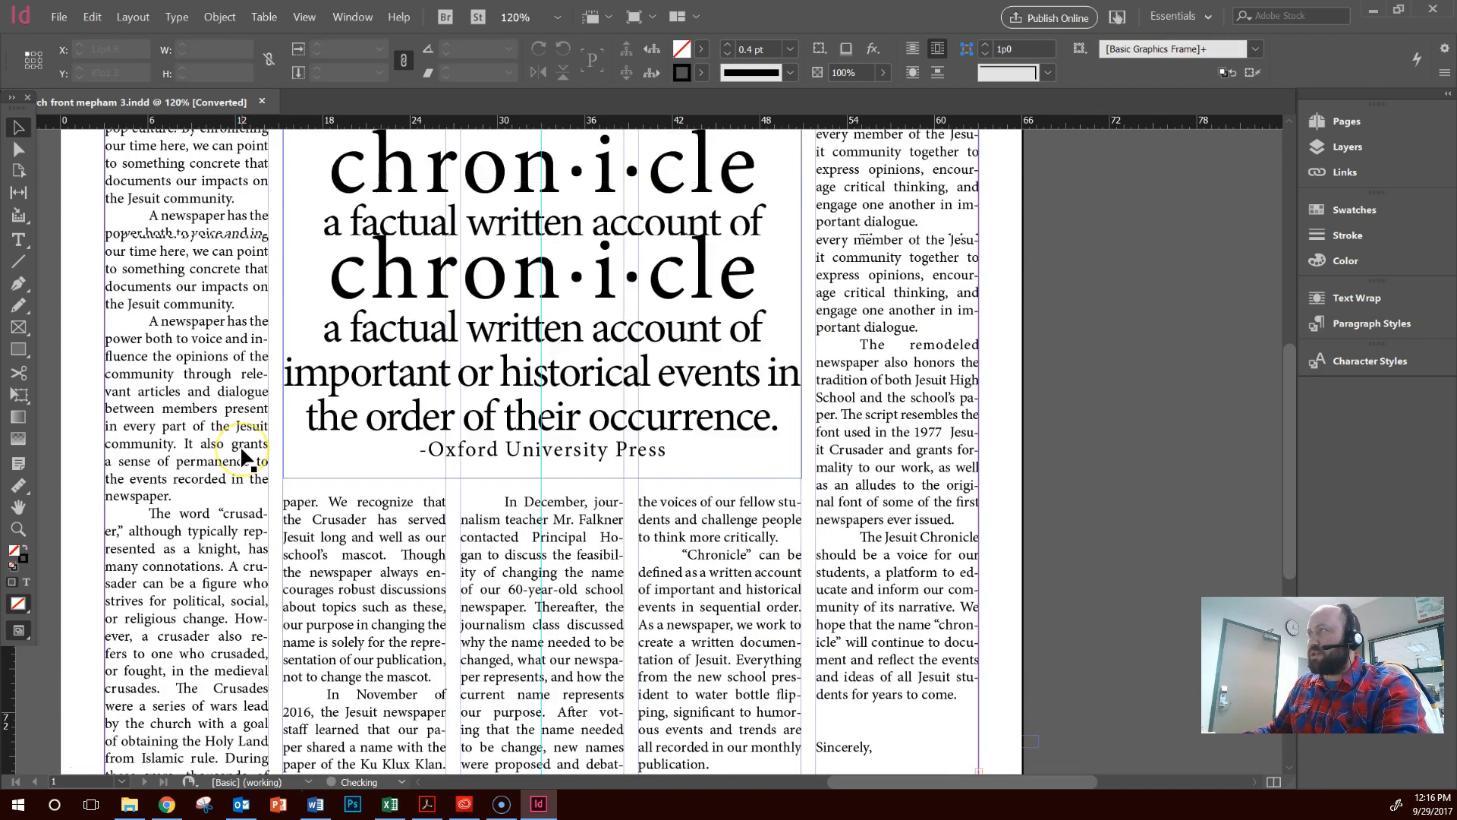
scroll(241, 455, "up", 5)
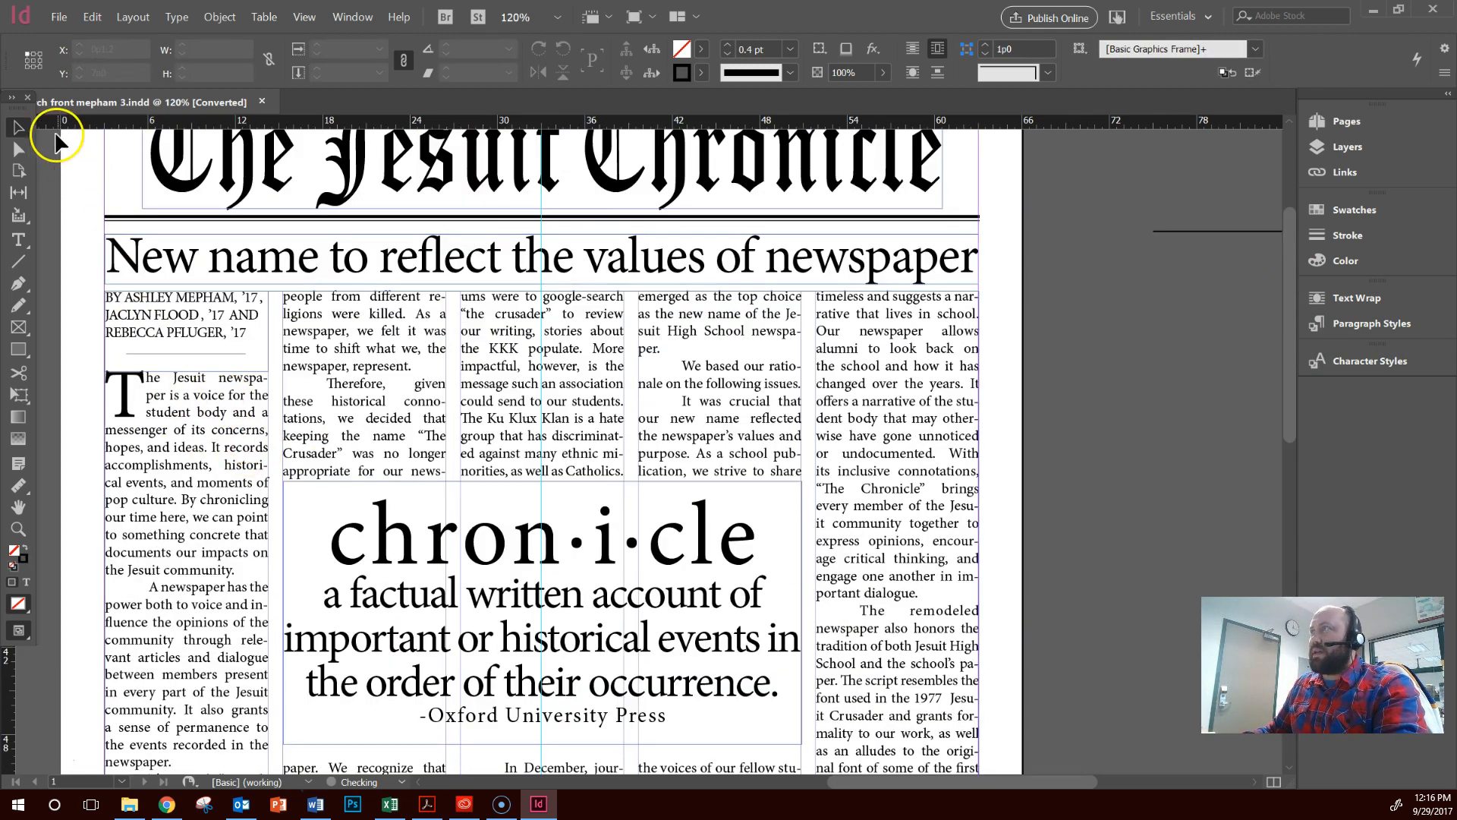
Delete the first two letters, "Th", from the opening paragraph of the lead story under the "New name" headline
left_click(19, 239)
left_click_drag(114, 391, 72, 395)
key("BackSpace")
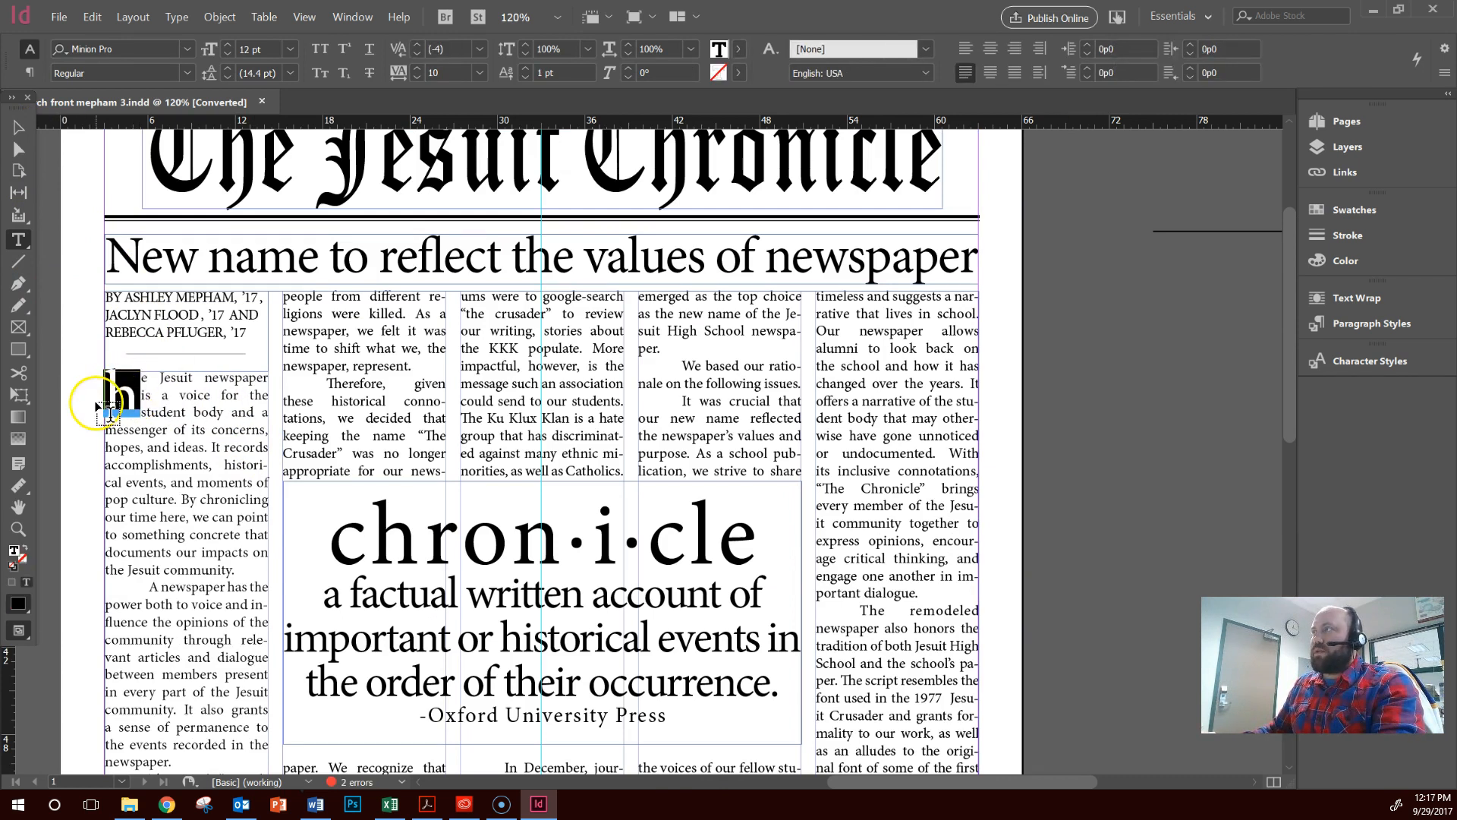
key("BackSpace")
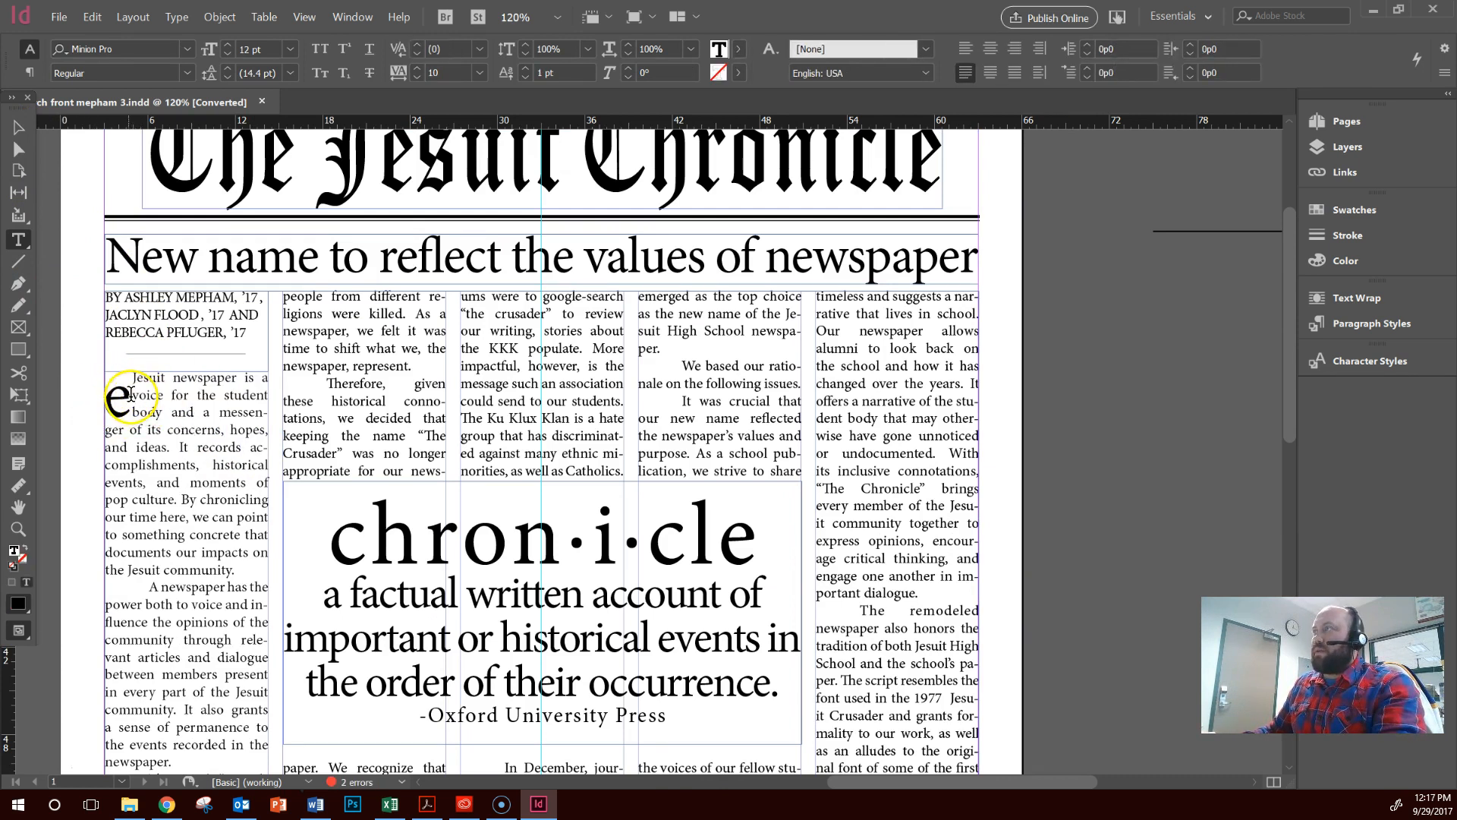
Reduce the drop cap of the lead story's opening paragraph to 1 line
left_click_drag(130, 392, 80, 395)
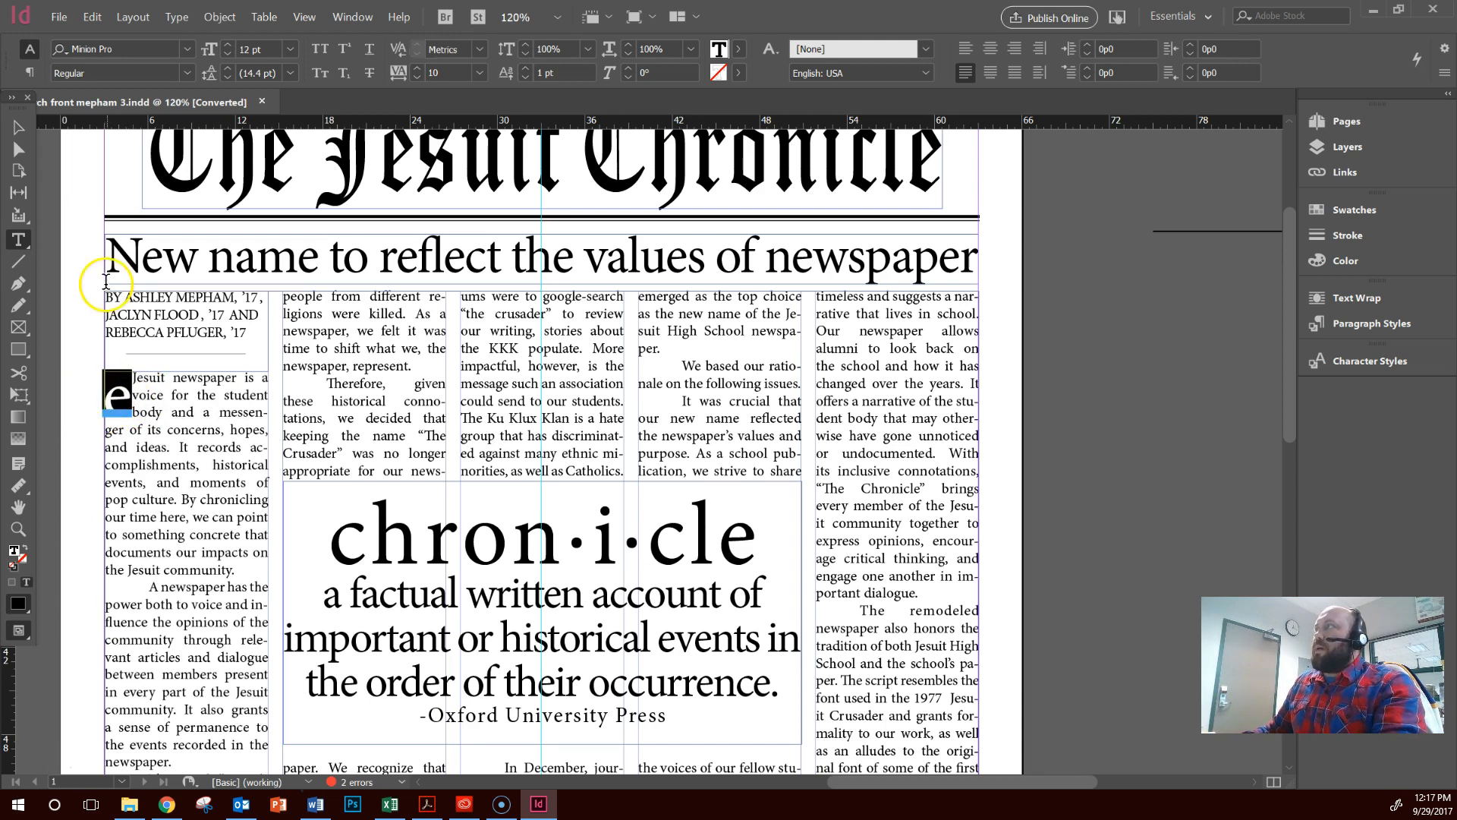
left_click(31, 74)
left_click(394, 79)
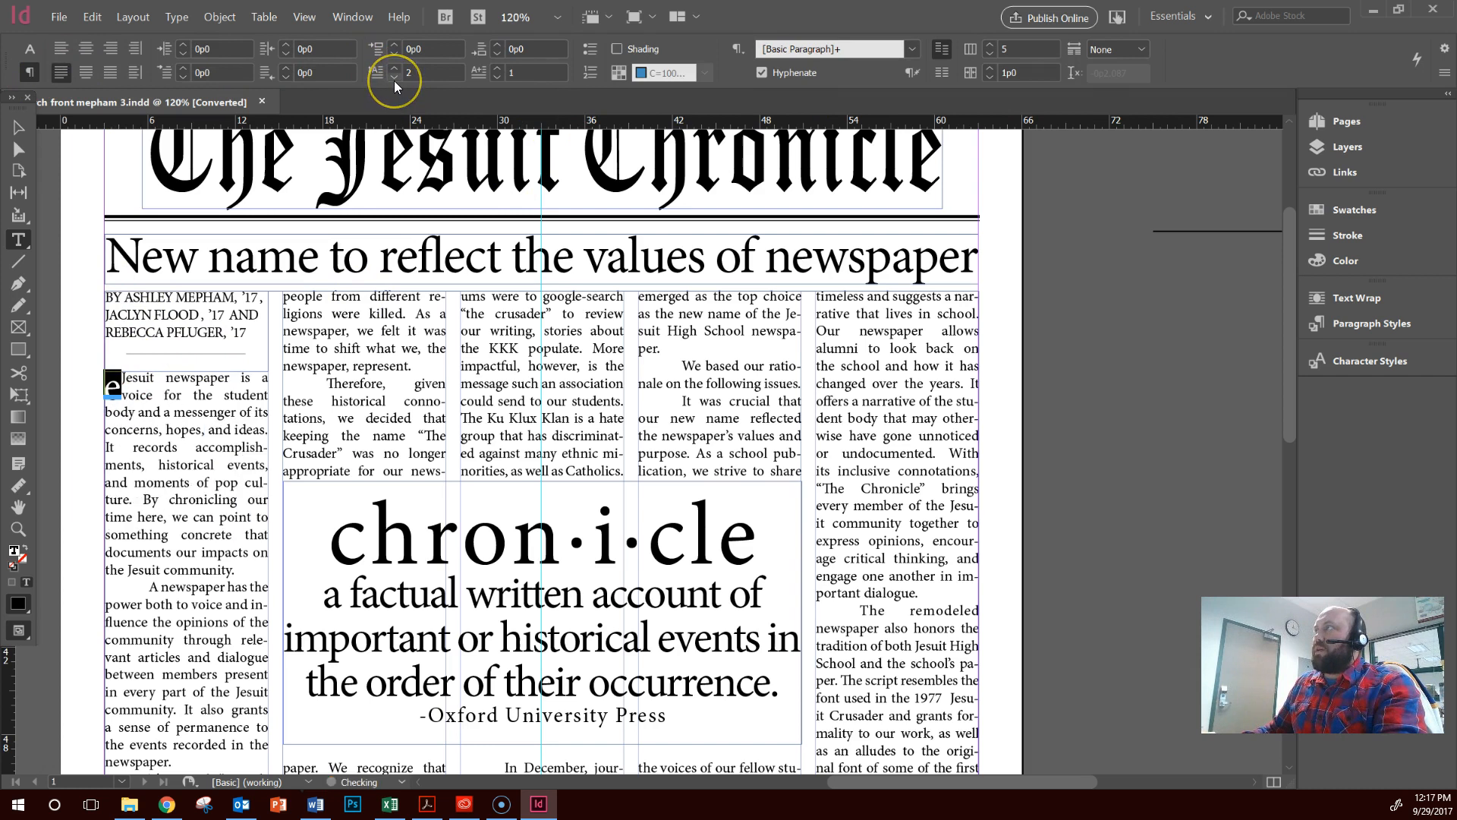
left_click(395, 68)
left_click(399, 79)
left_click(399, 79)
Select the five-column lead story text frame and look over the rest of the front page
scroll(604, 425, "down", 5)
scroll(611, 452, "down", 4)
scroll(611, 452, "up", 10)
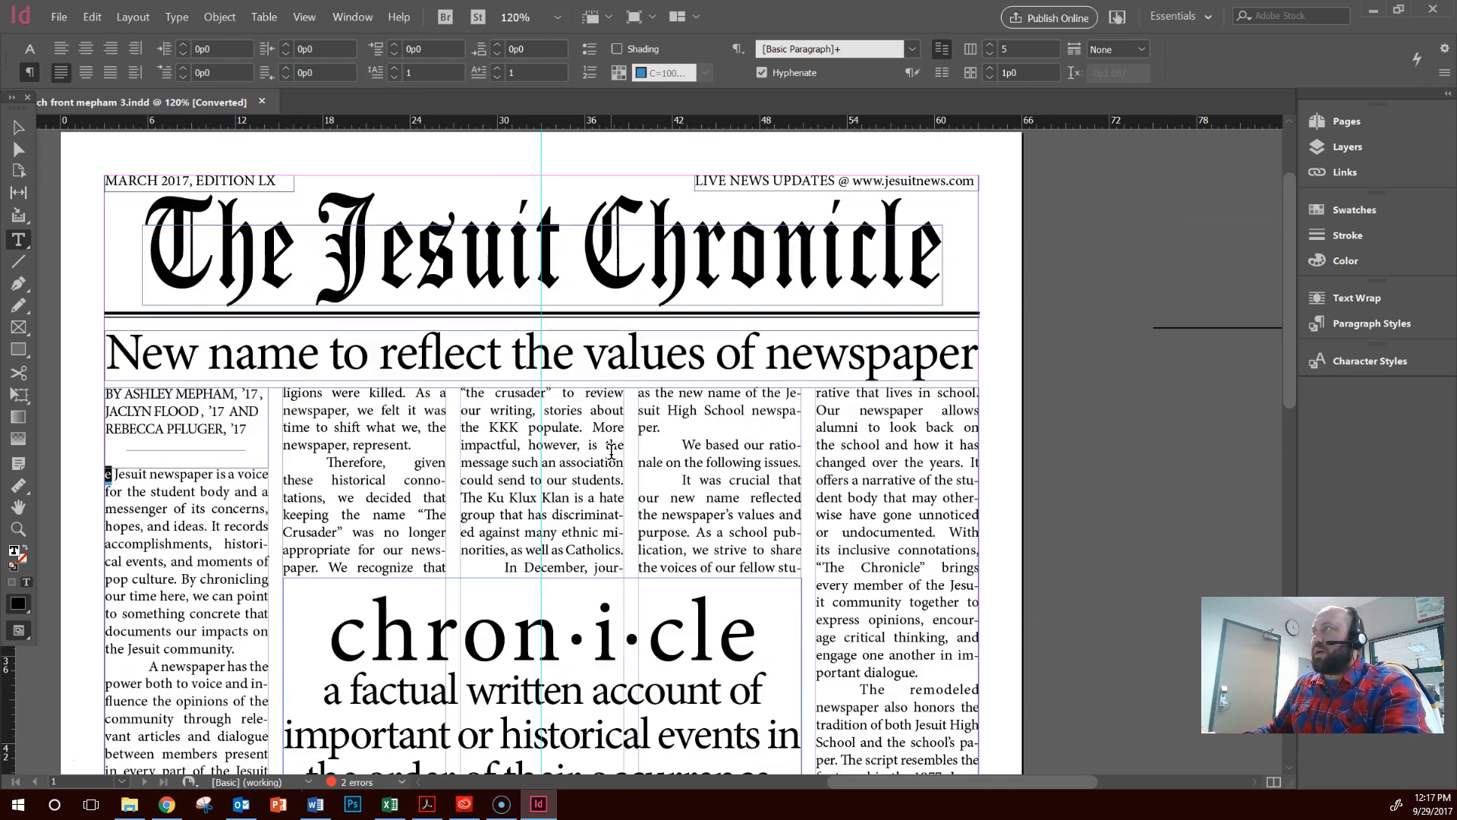
left_click(19, 127)
left_click(184, 490)
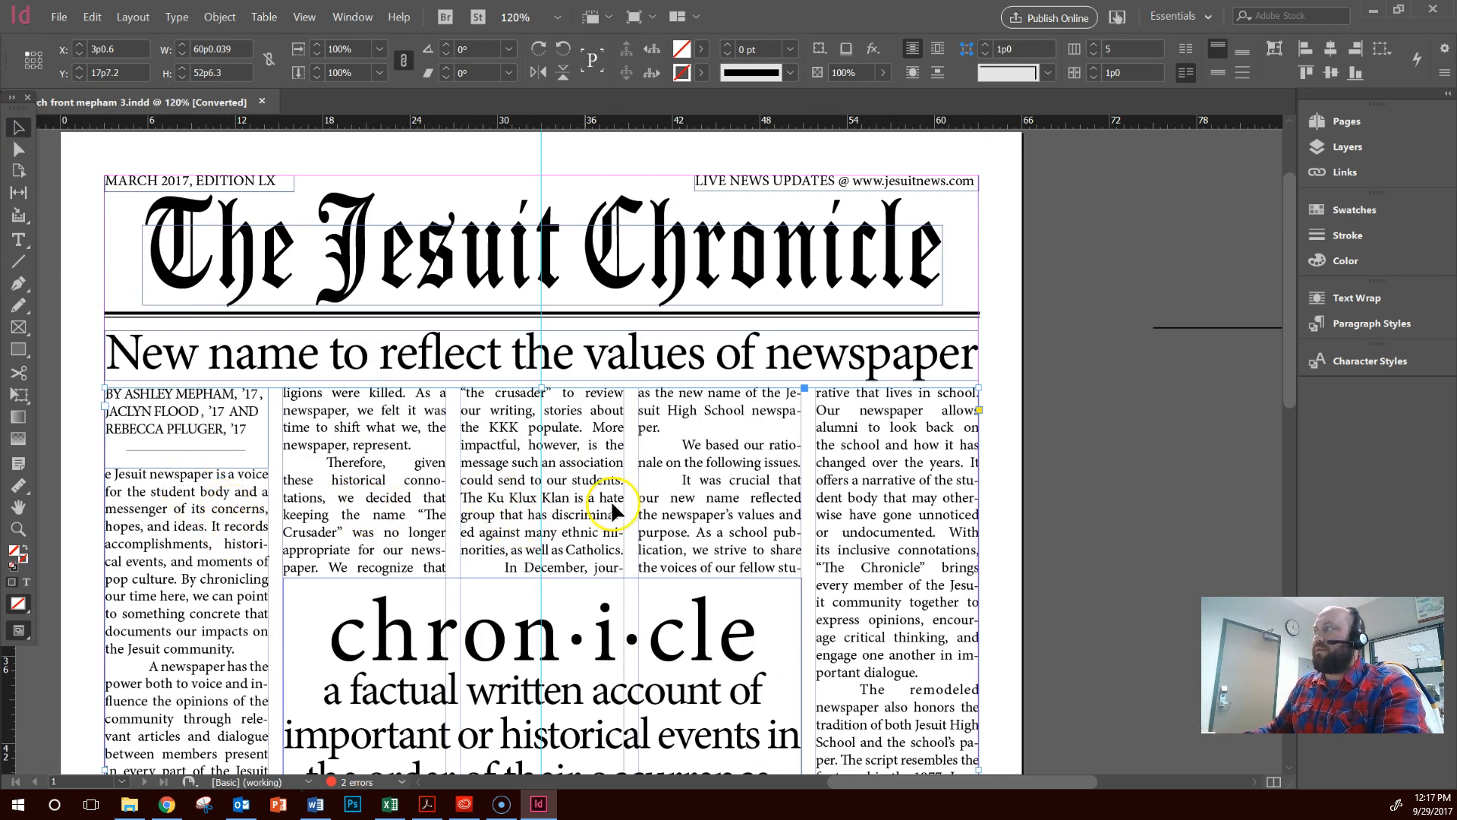
scroll(316, 499, "down", 10)
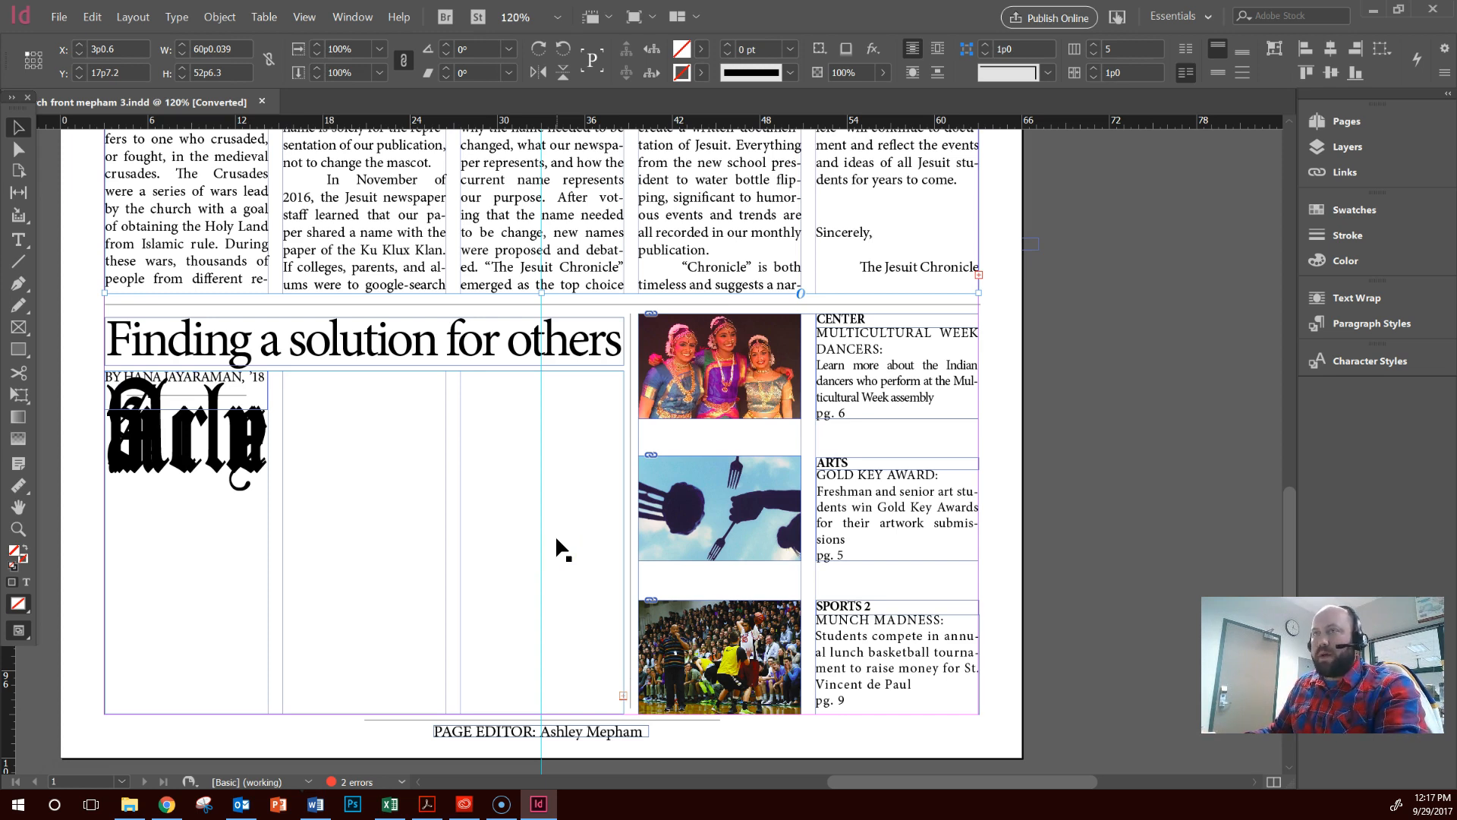
scroll(325, 536, "up", 10)
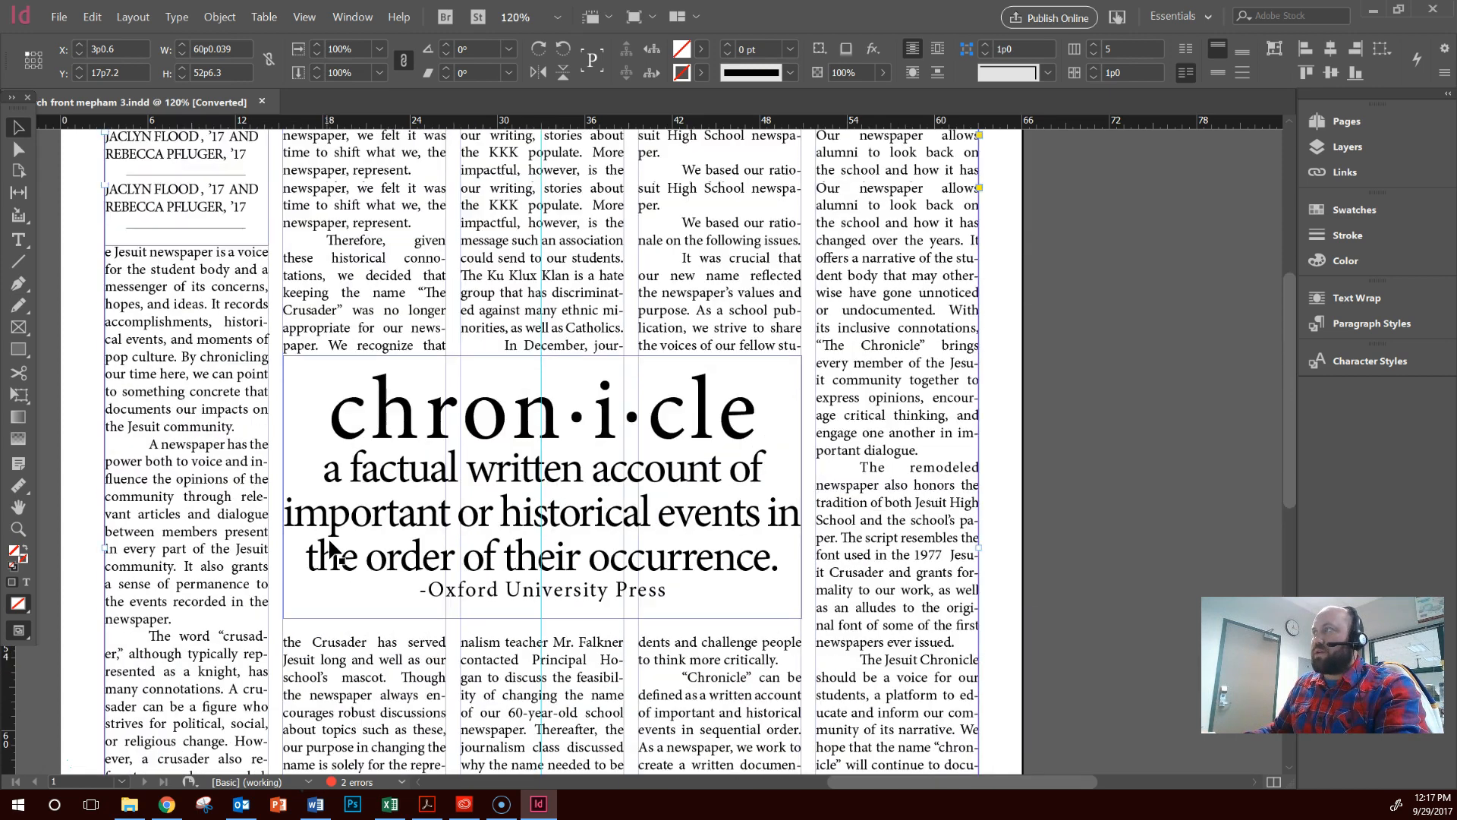